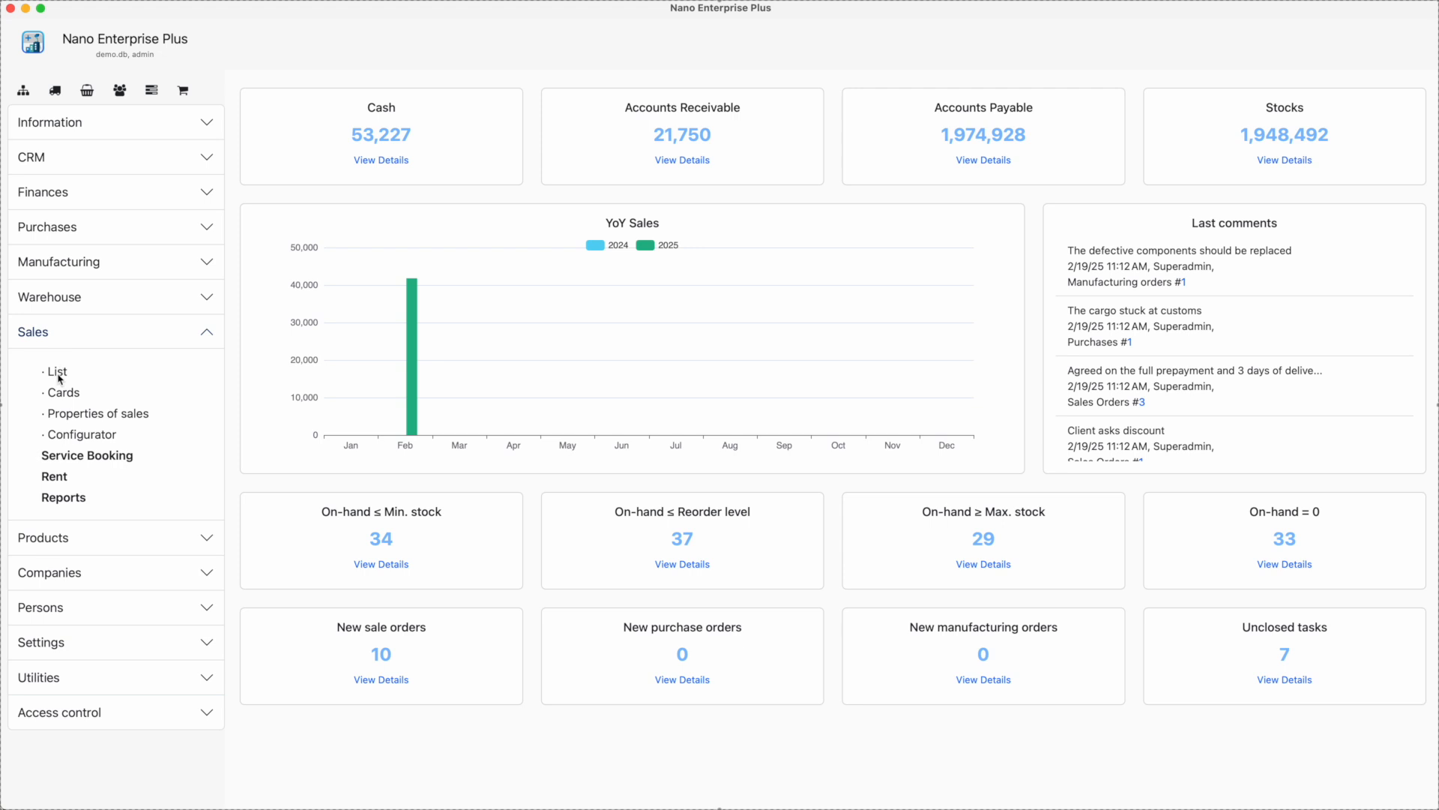
- View the sales orders list, and replace the demo data with an empty database
click(58, 340)
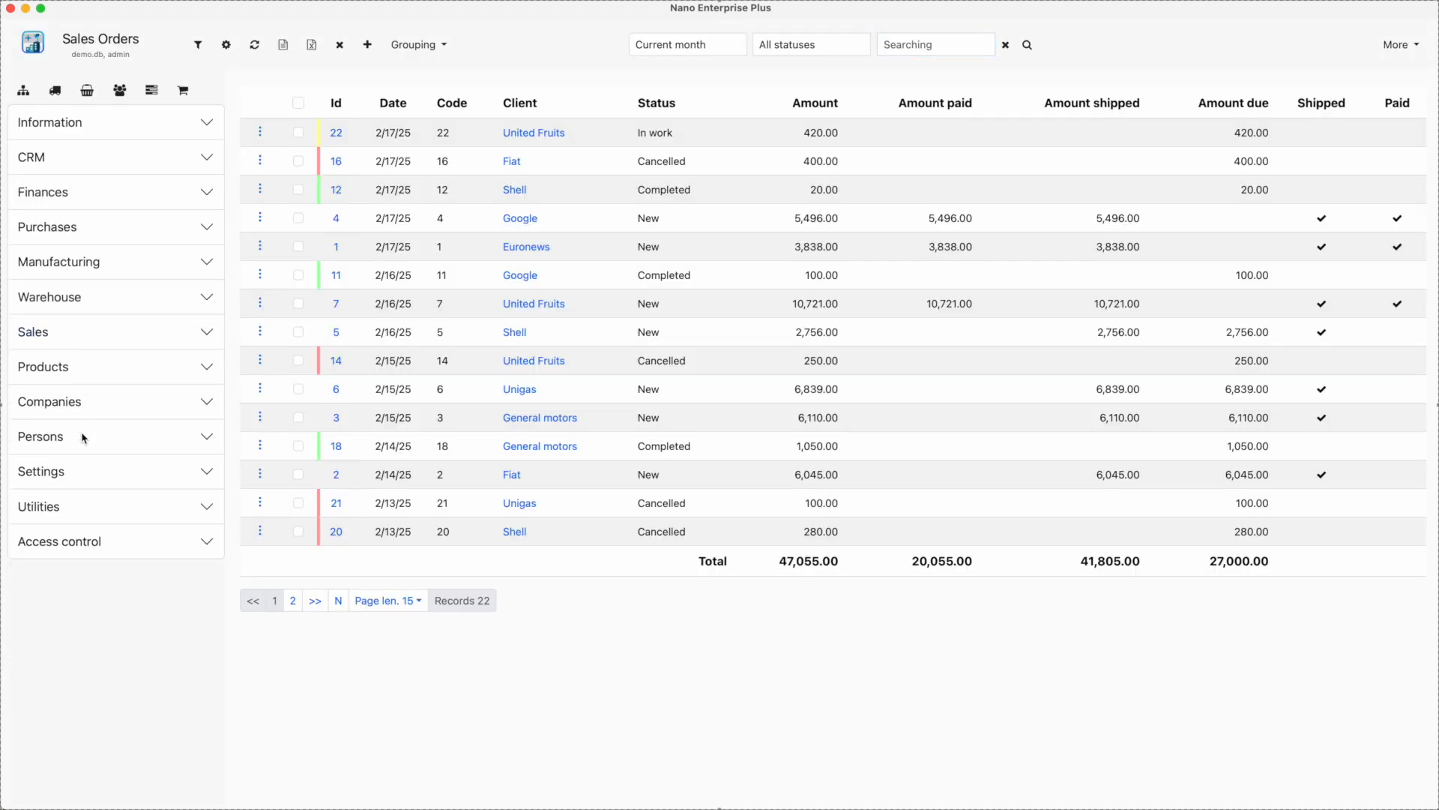
click(46, 508)
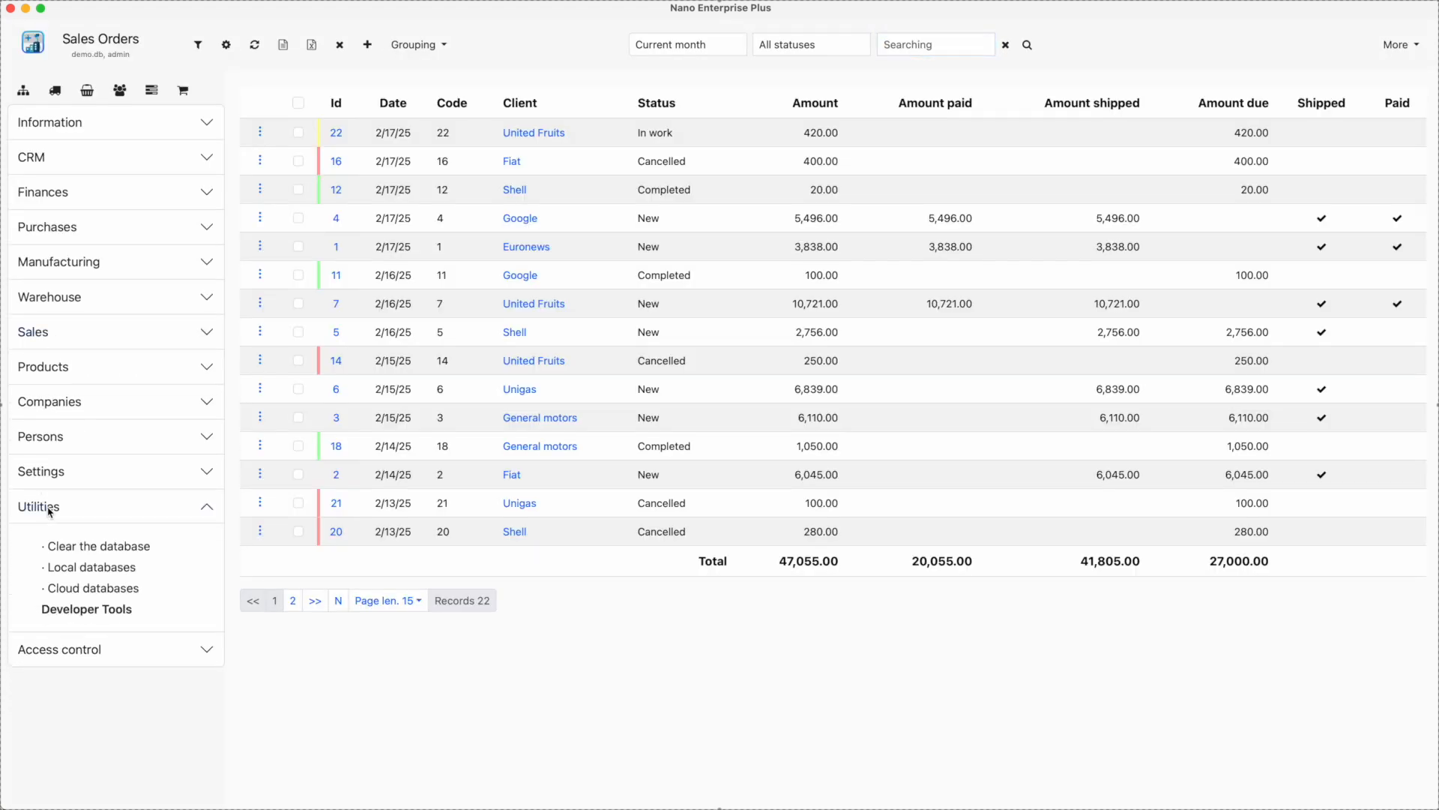
click(80, 552)
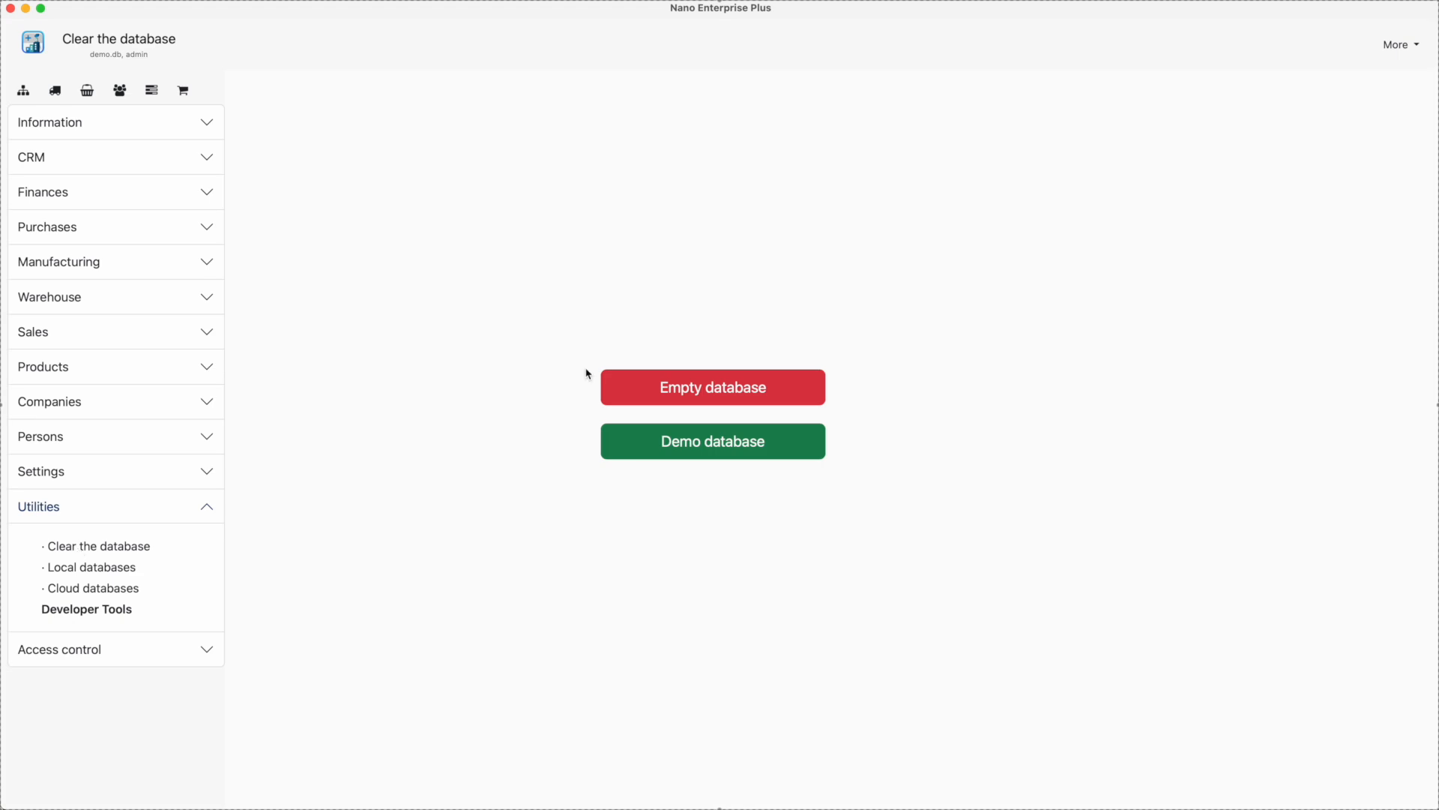
click(678, 393)
click(932, 180)
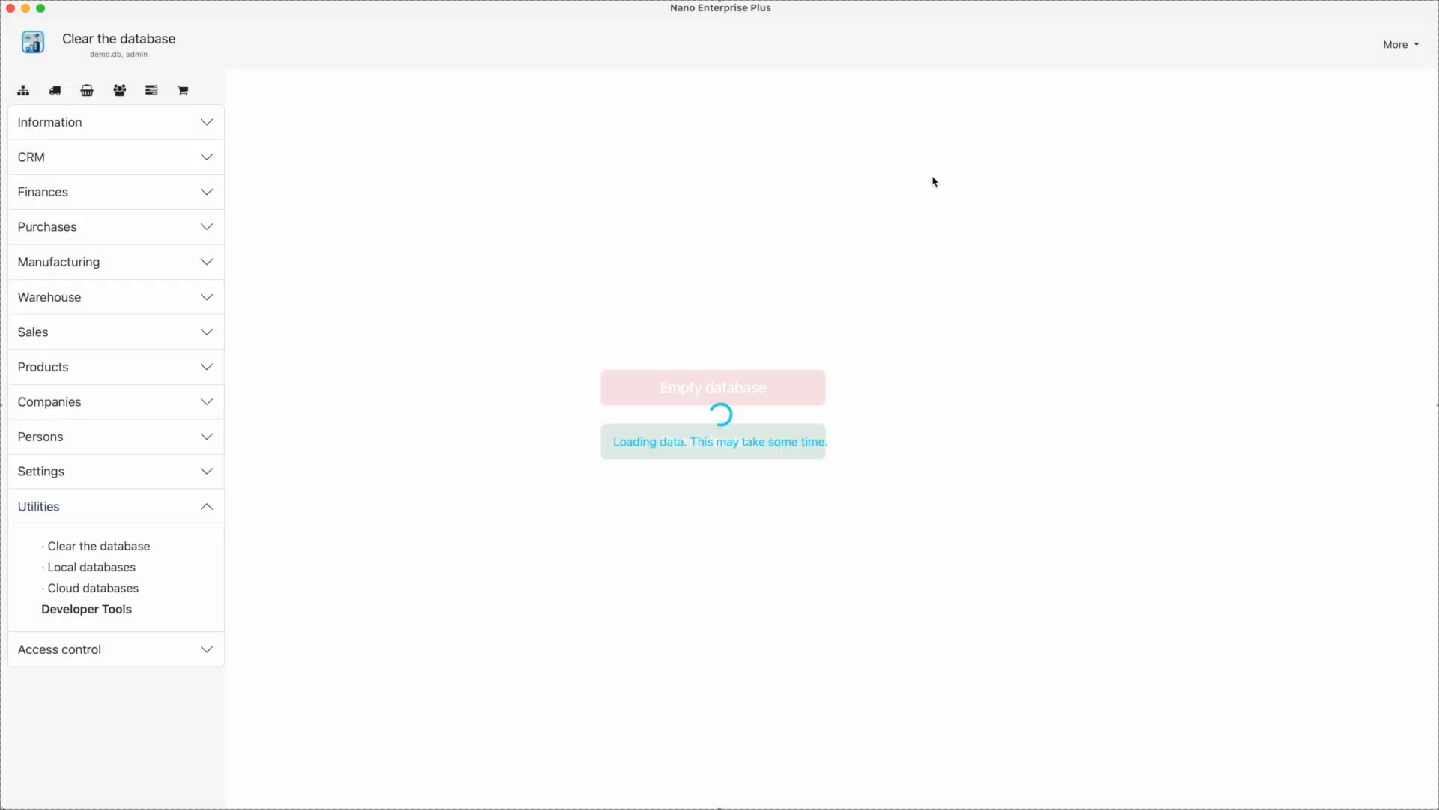
- Check the dashboard and the sales orders list of the emptied database
click(75, 124)
click(75, 164)
click(43, 400)
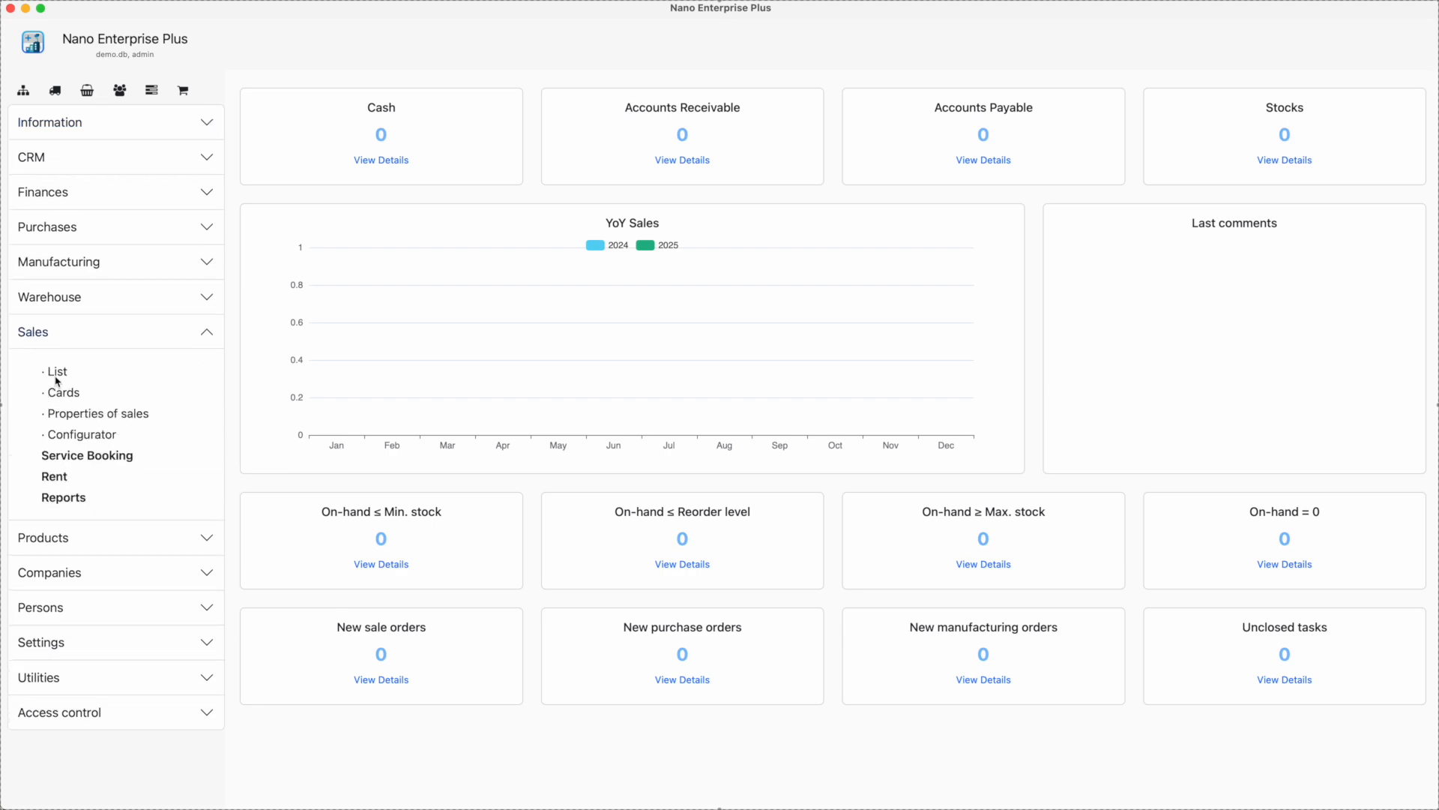
click(57, 372)
click(78, 337)
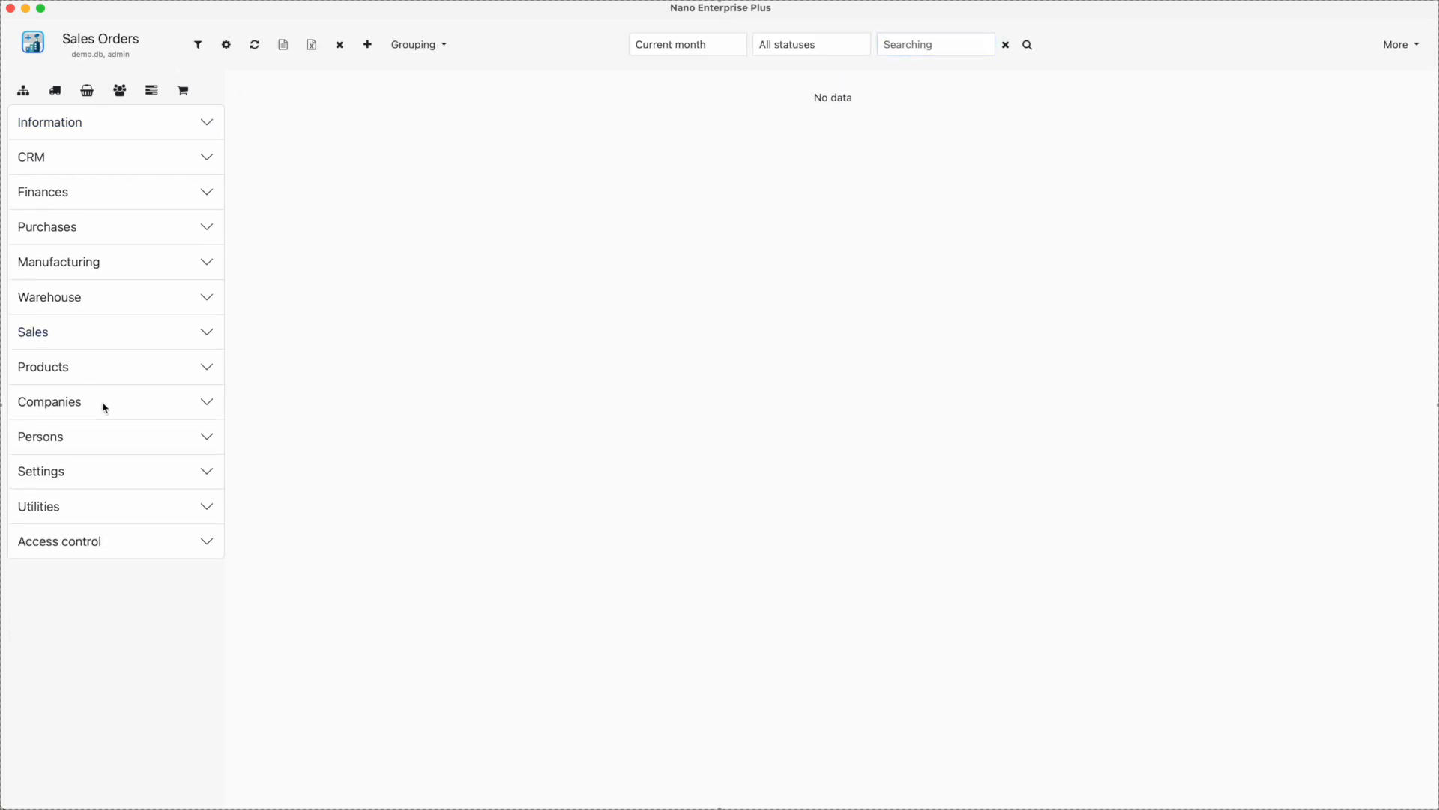
- Turn on automatic posting of transactions in the profile's Accounts section and save the profile
click(56, 474)
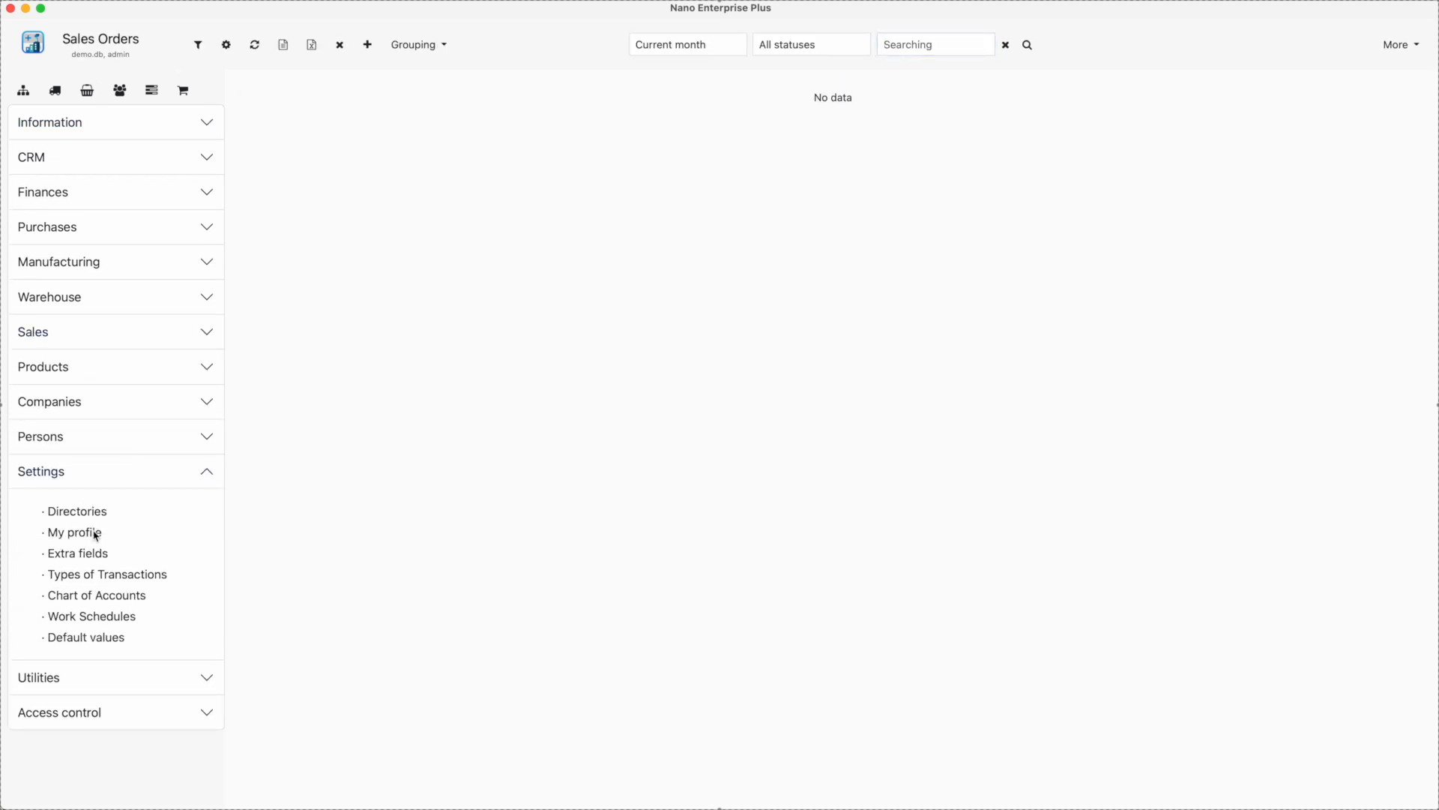
click(89, 536)
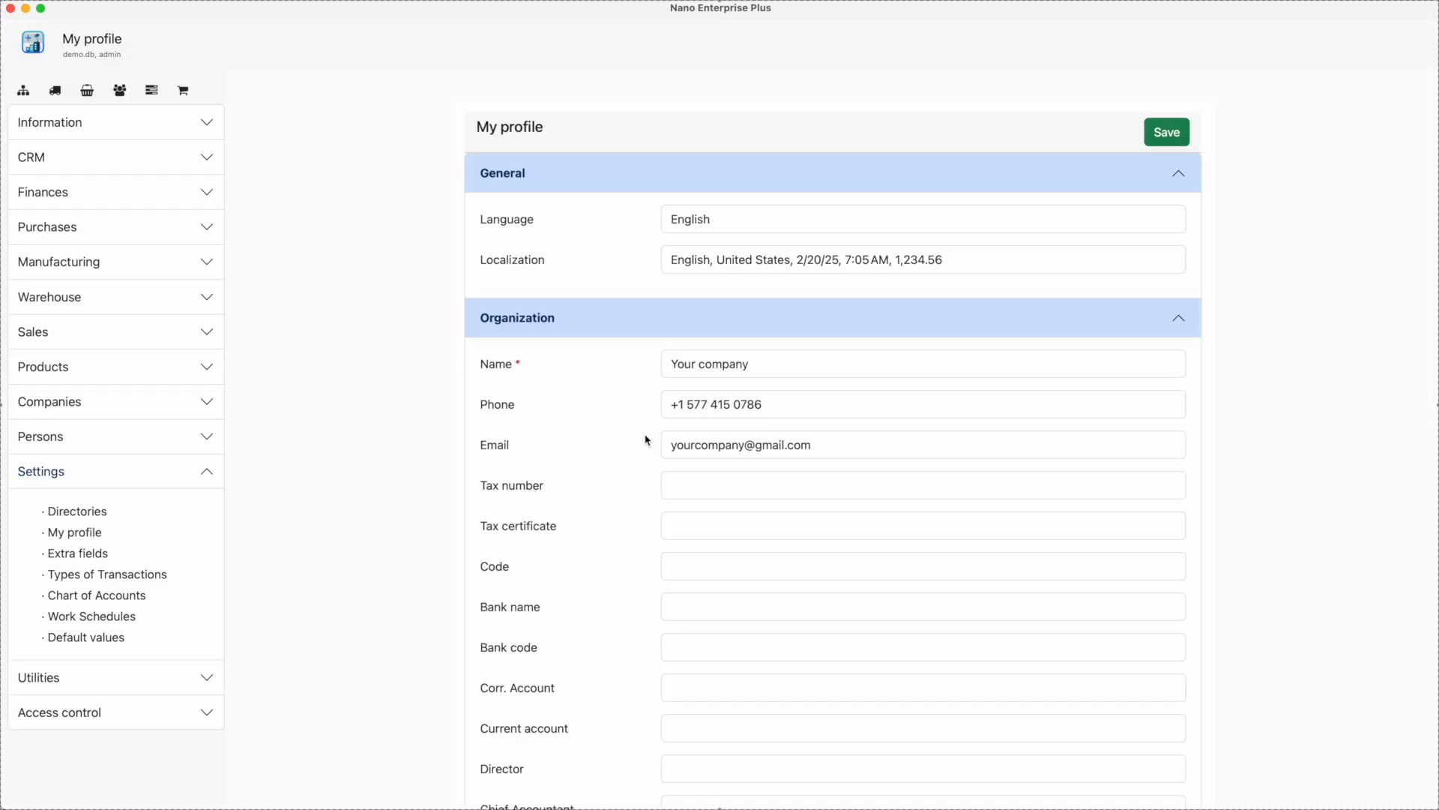
scroll(646, 440, down, 15)
scroll(648, 440, down, 10)
scroll(643, 440, up, 1)
click(674, 129)
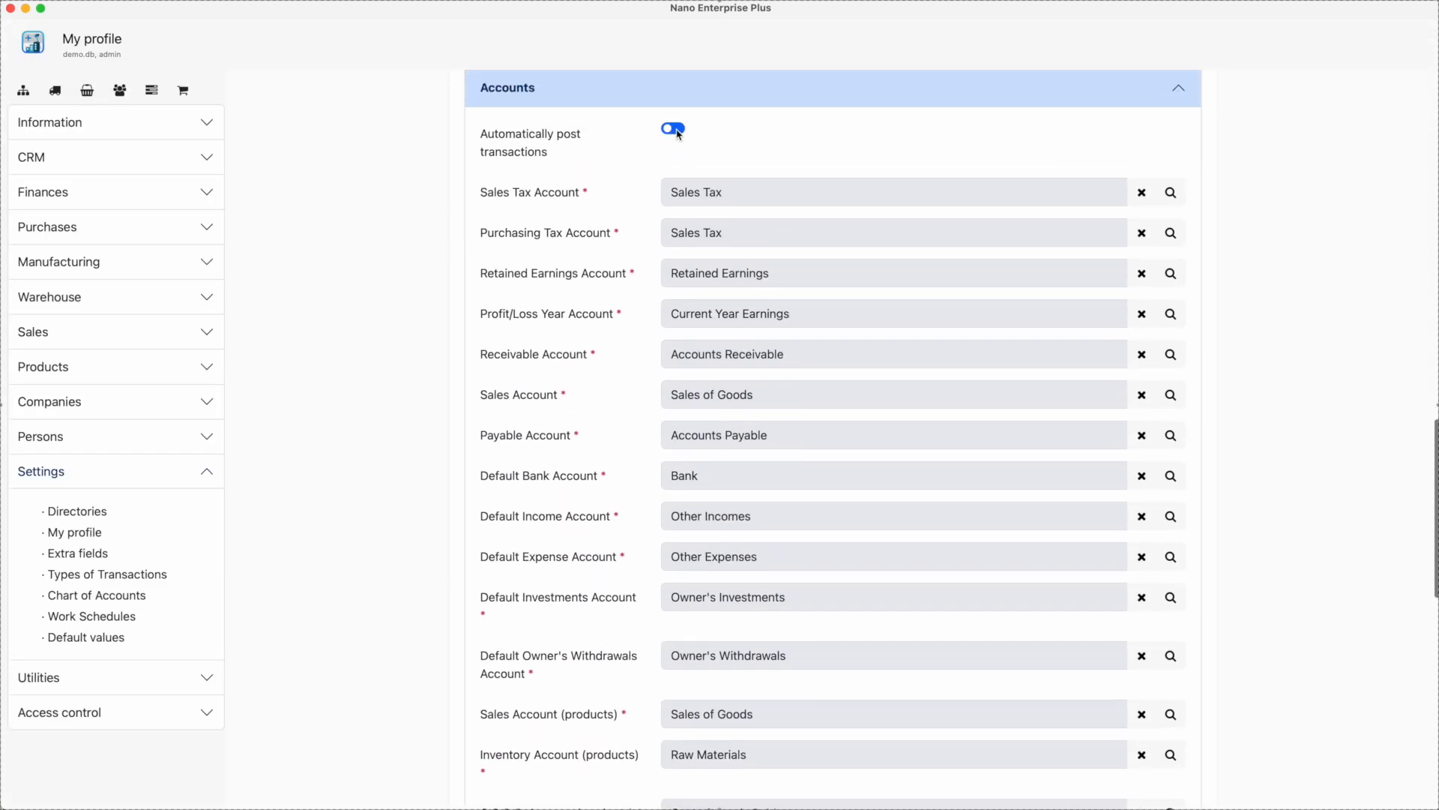
scroll(623, 181, up, 20)
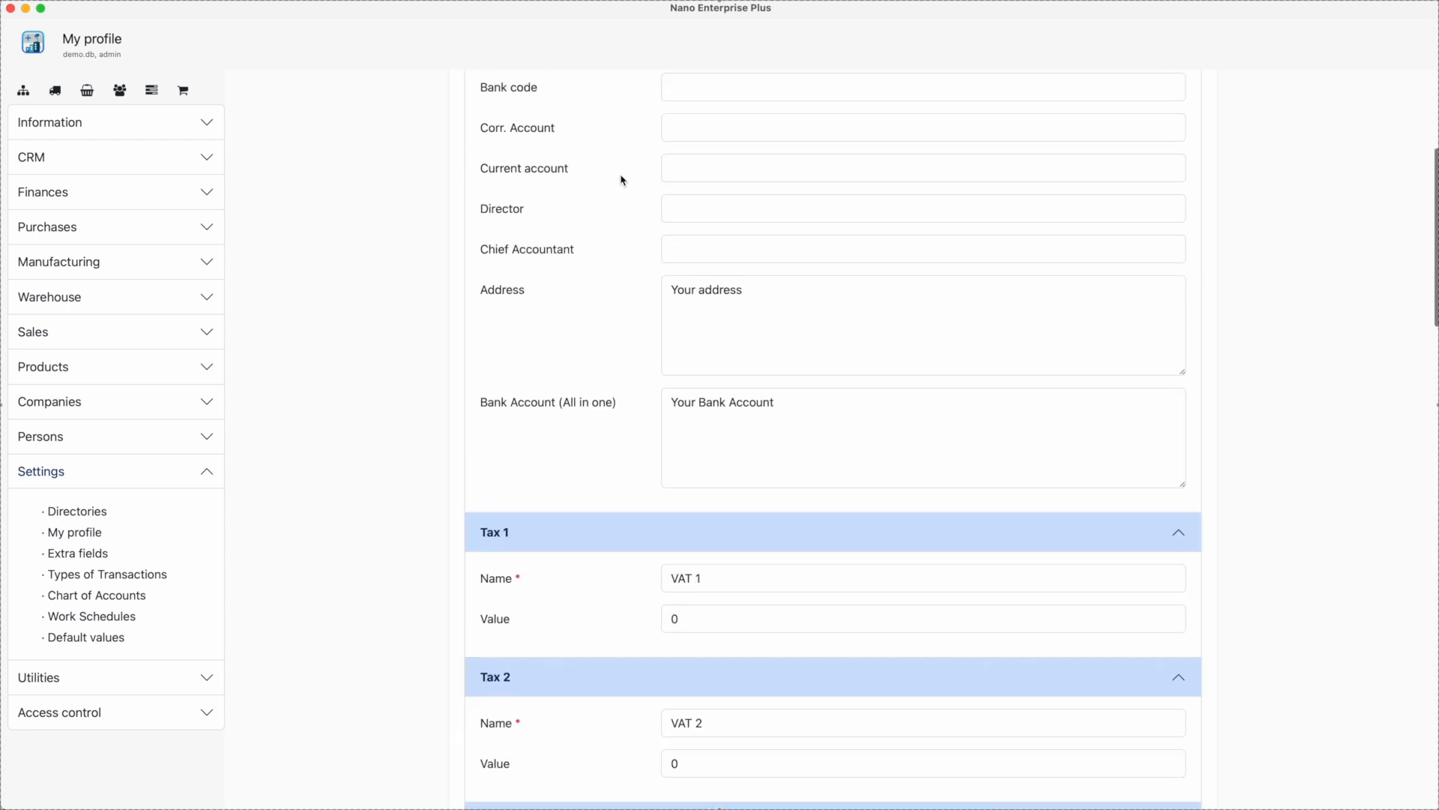
click(1162, 135)
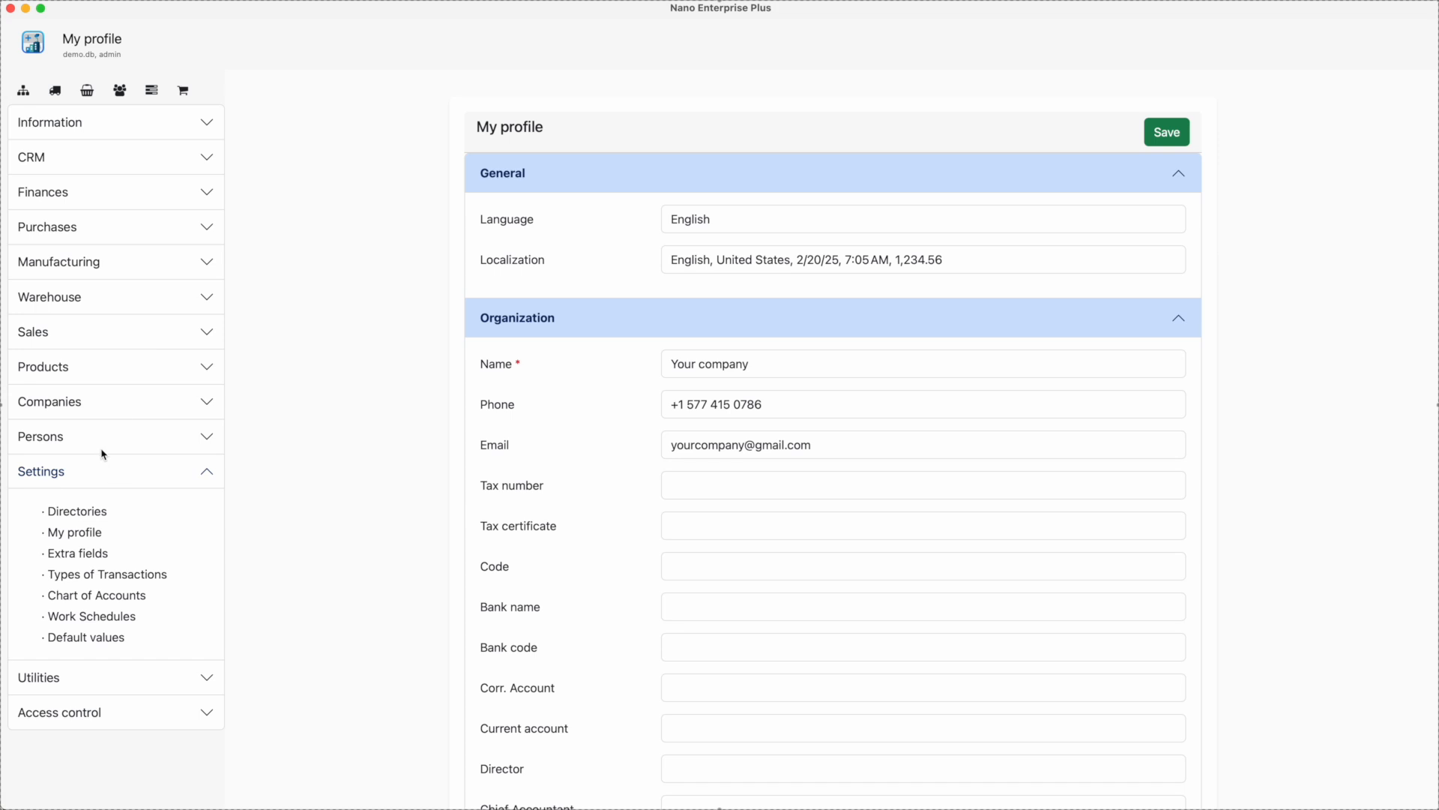
- Show the directories filtered to the Products type
click(73, 514)
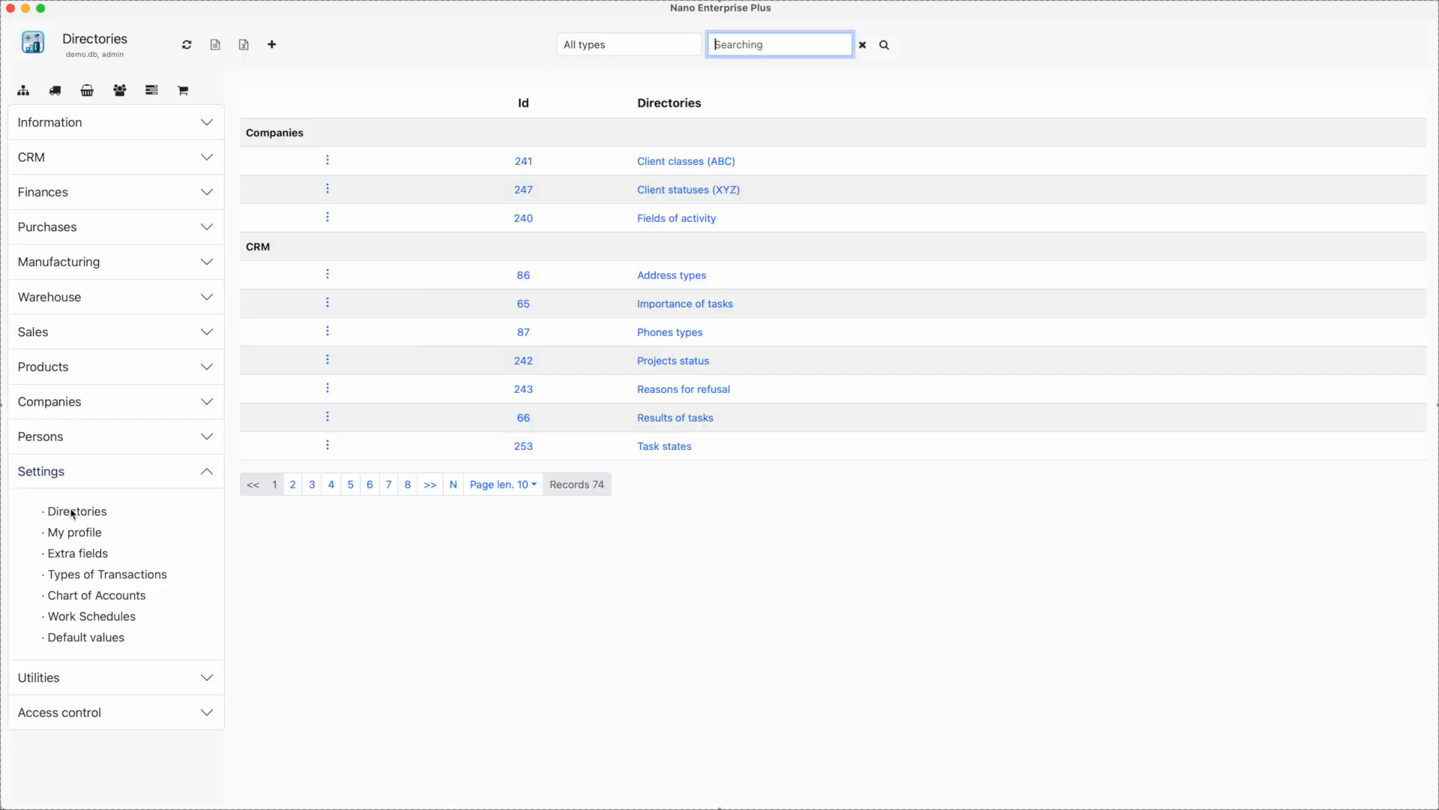
click(590, 45)
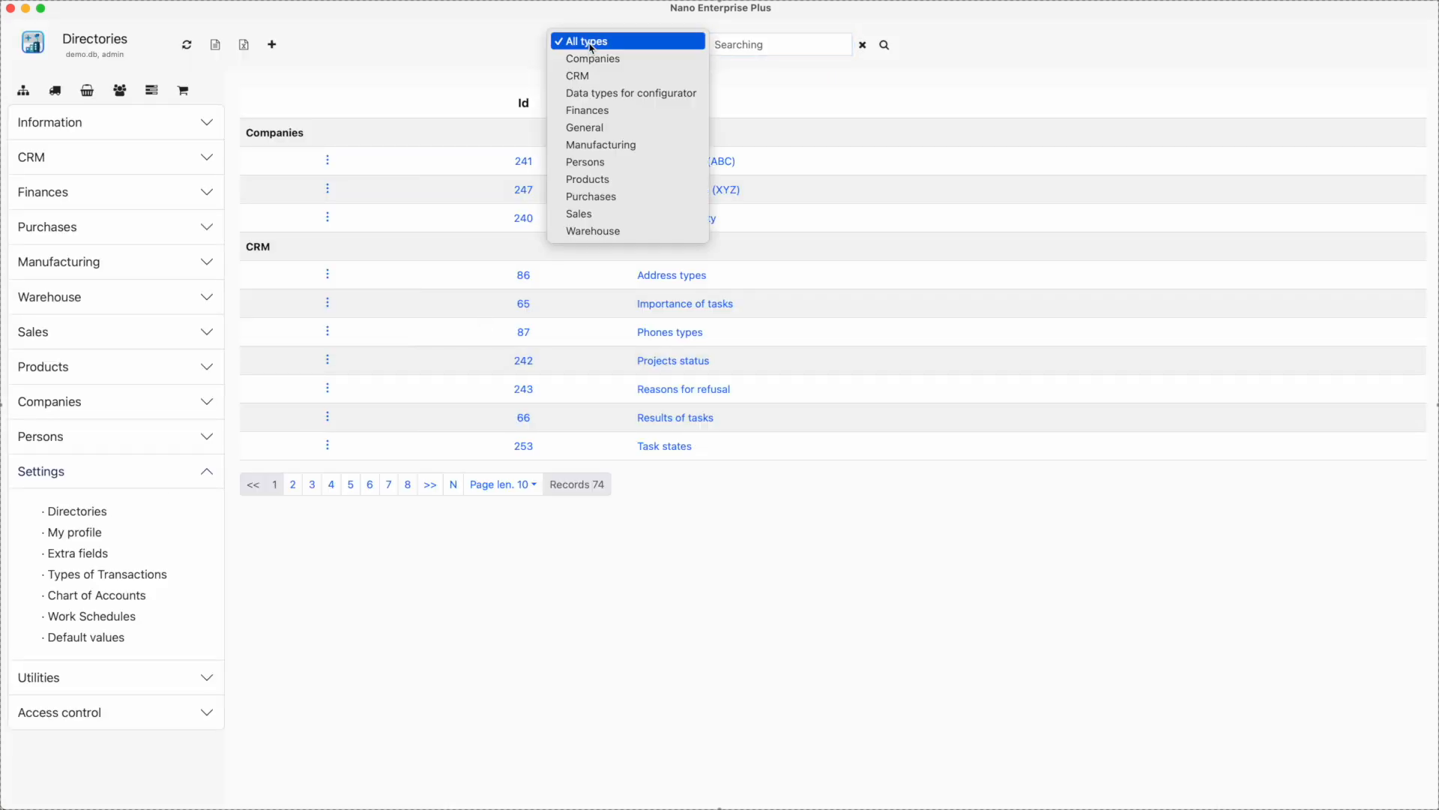
click(606, 184)
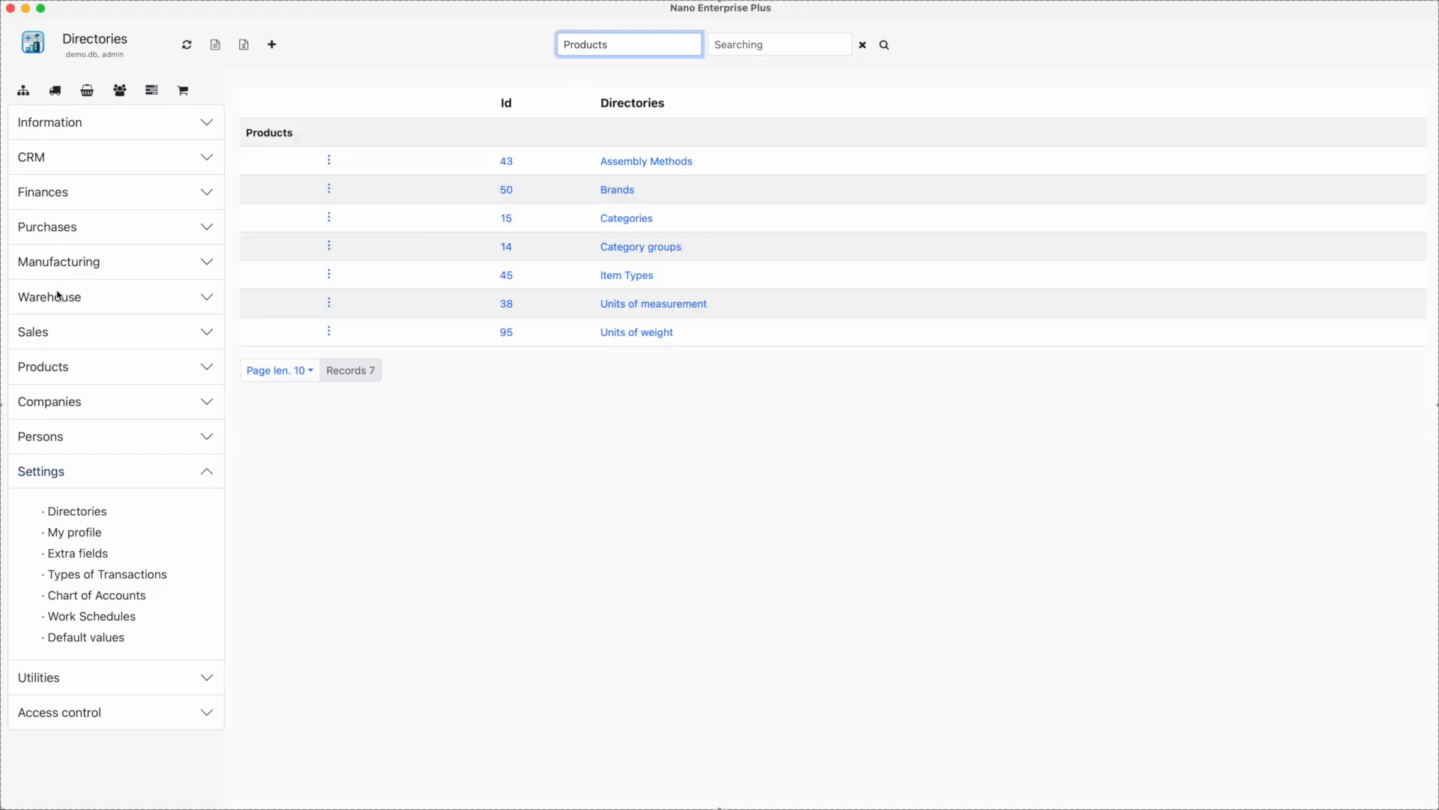
- Add a category group named Gadgets in the product catalog
click(52, 368)
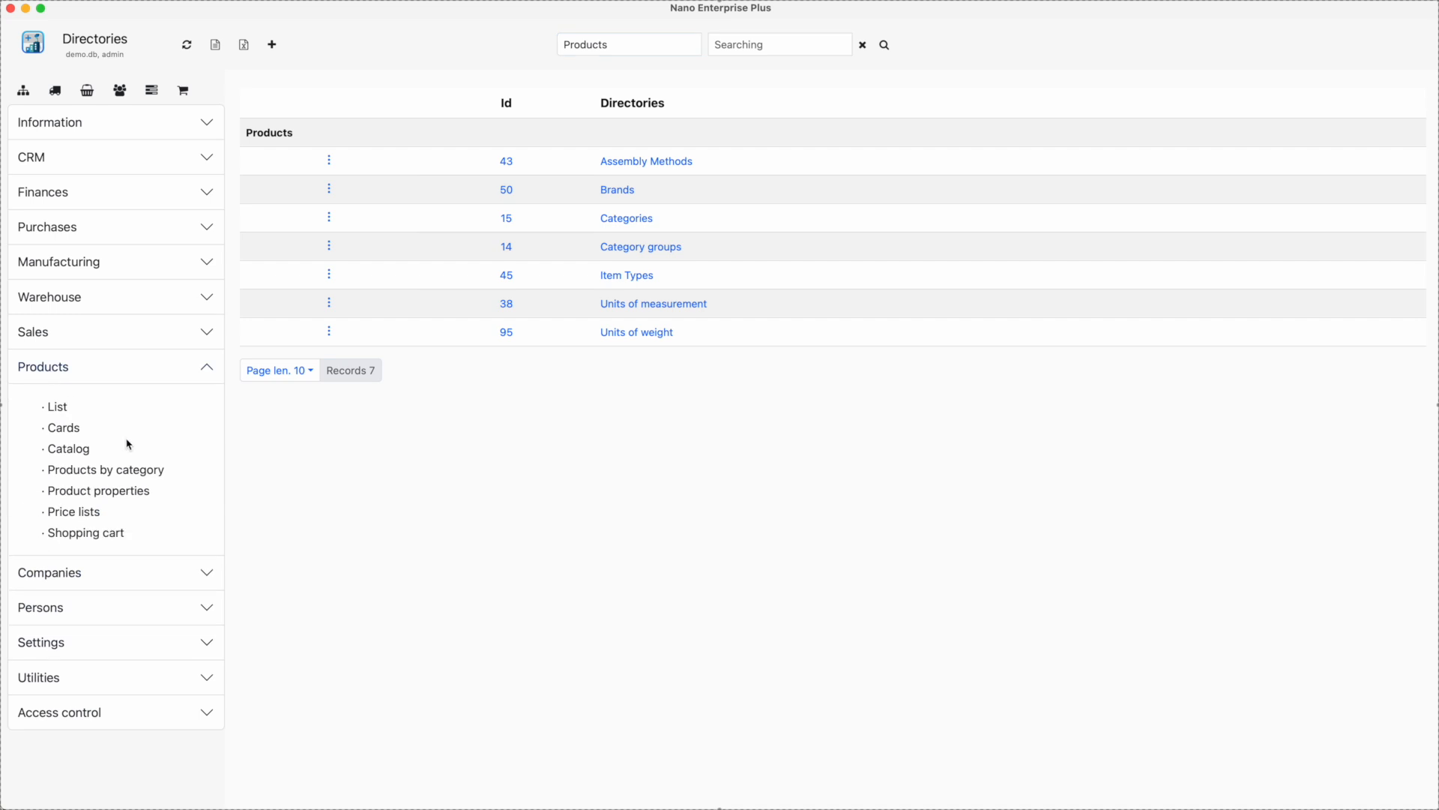
click(69, 450)
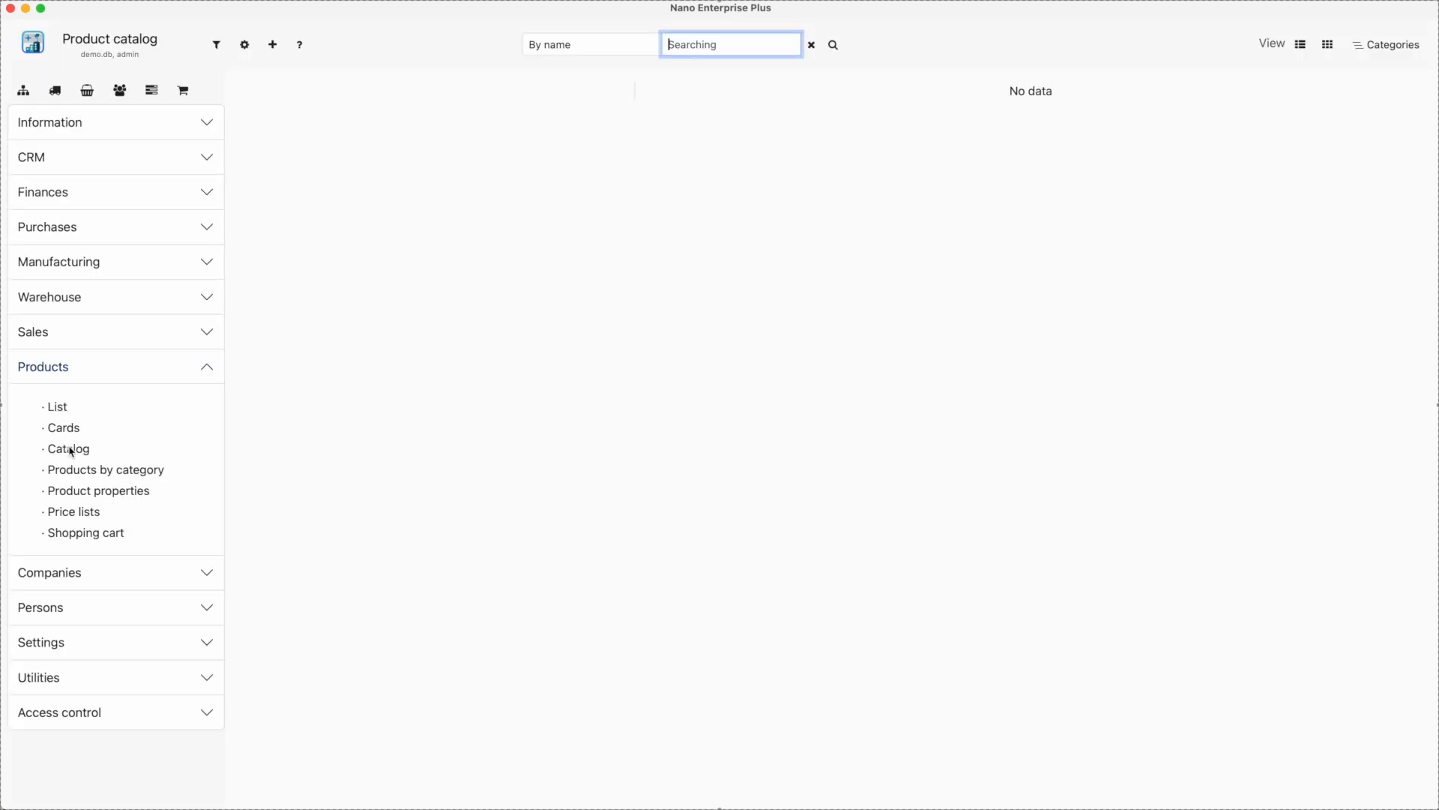
click(1385, 48)
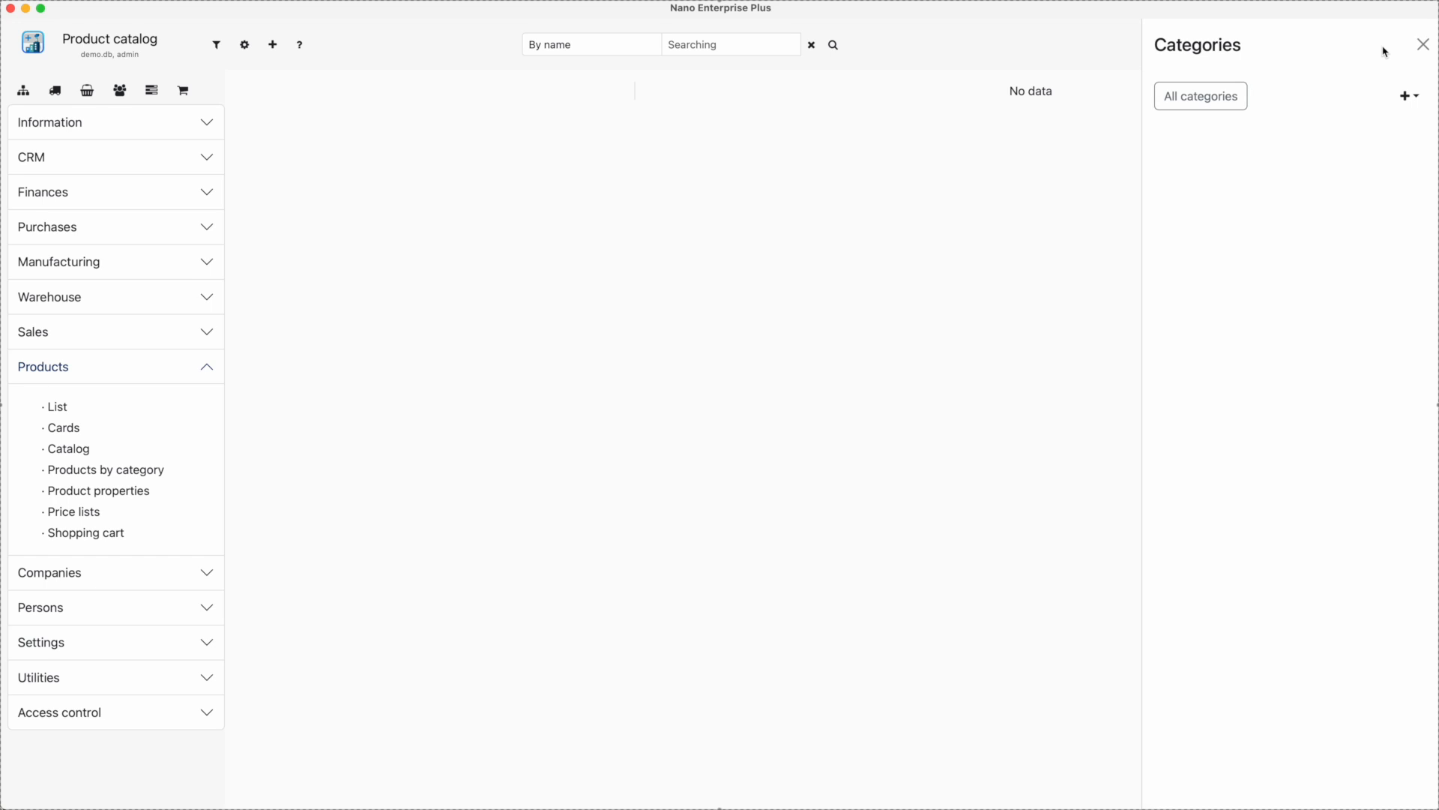
click(1407, 96)
click(1357, 134)
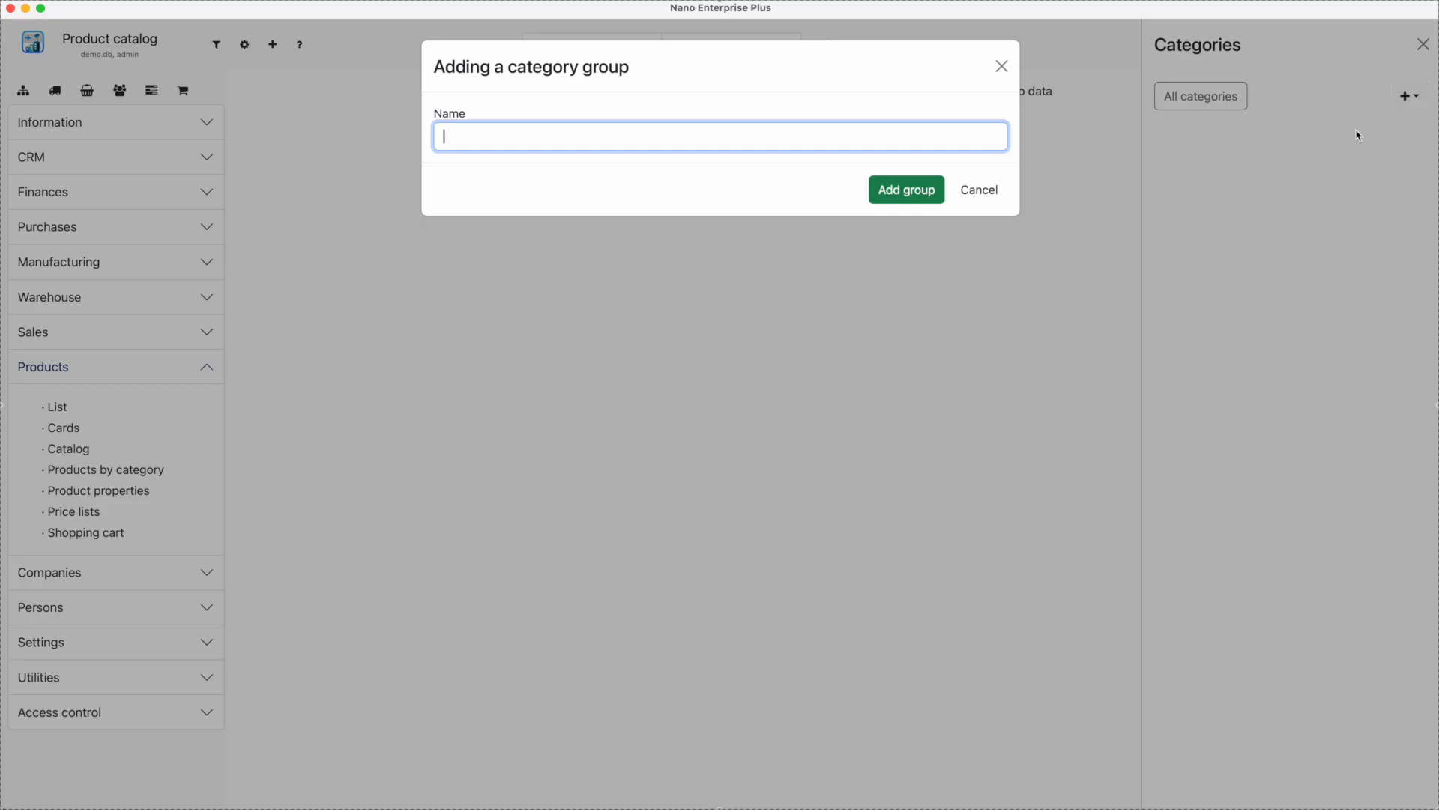
text(Gadgets)
click(889, 196)
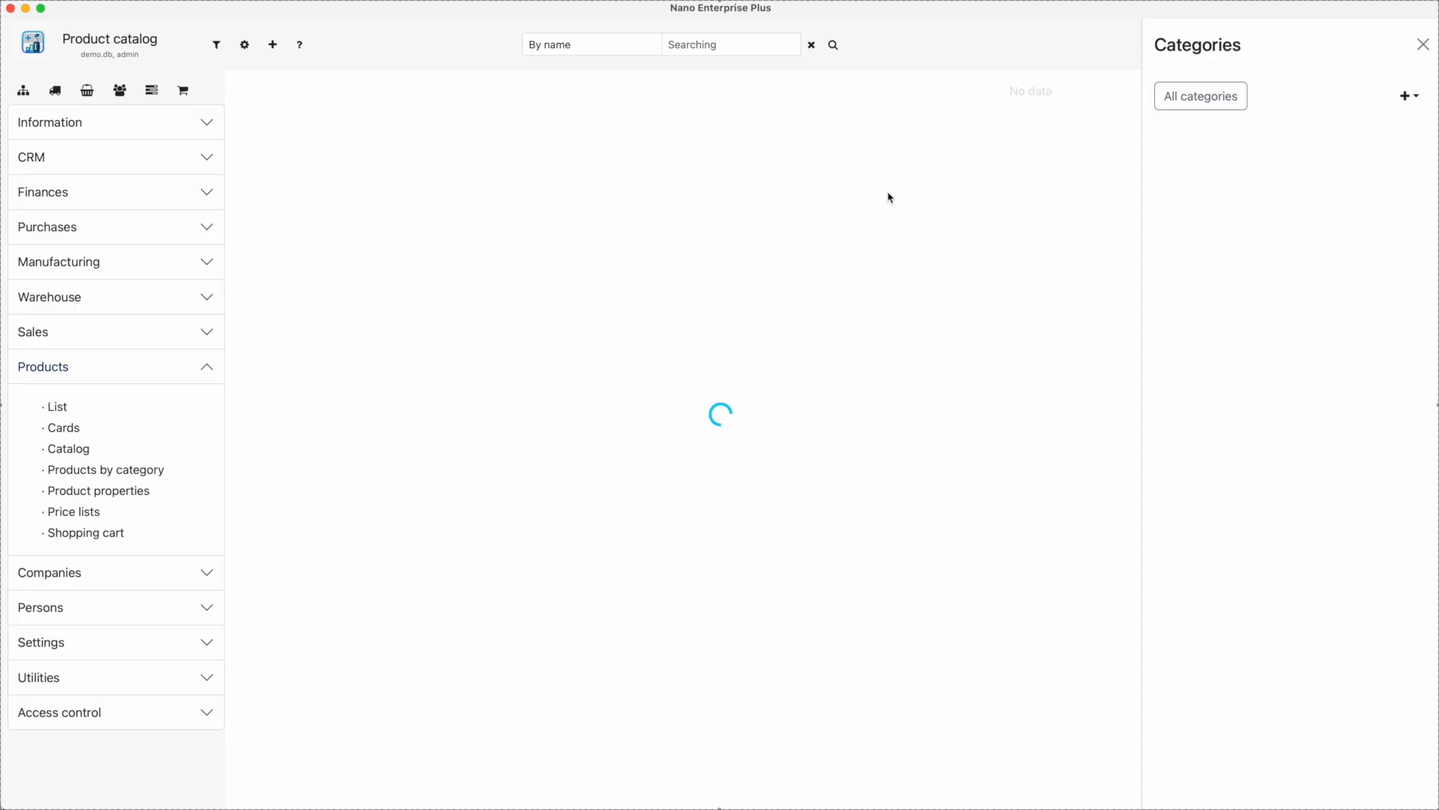
- Add a product category named Smartphones to the Gadgets group
click(1409, 96)
click(1391, 155)
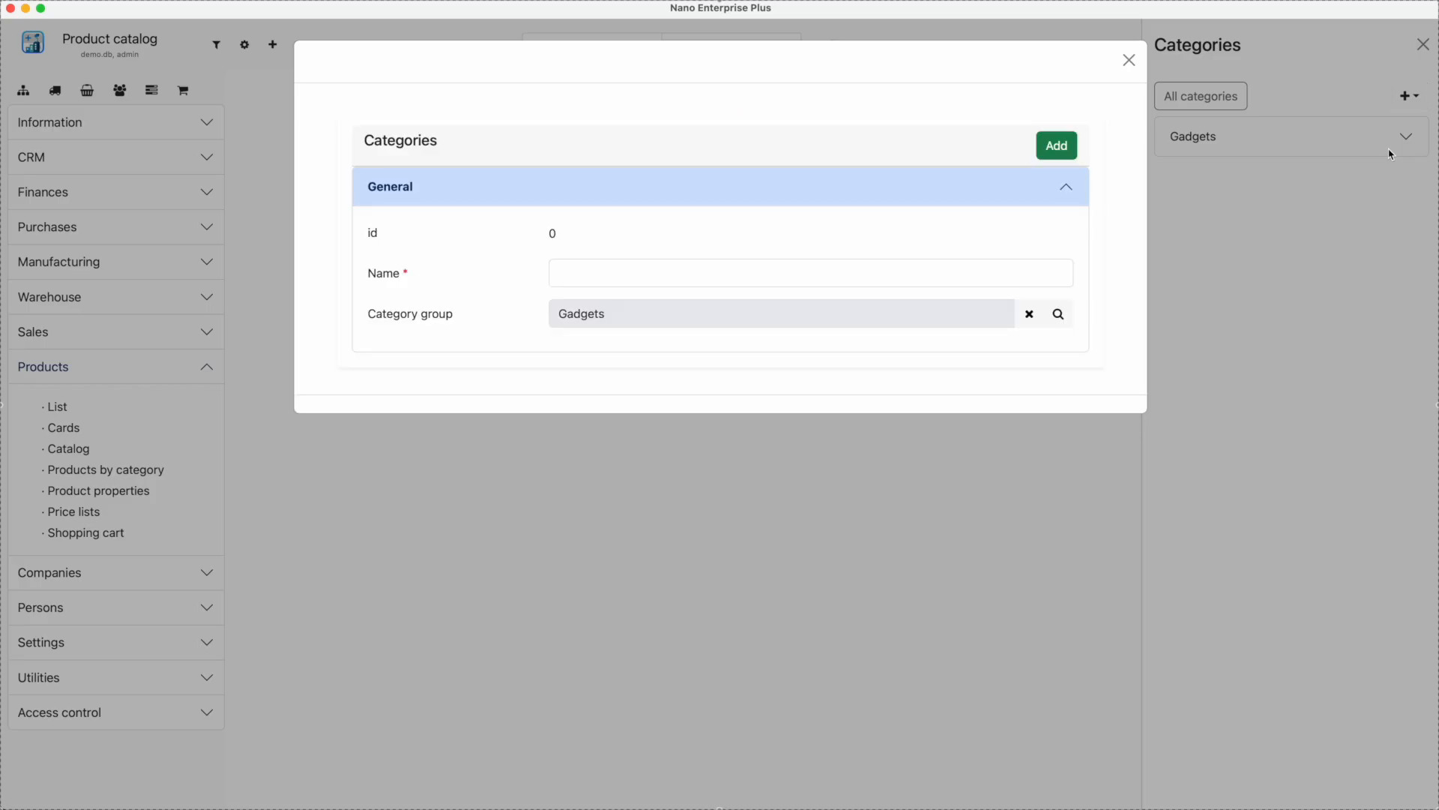
click(673, 282)
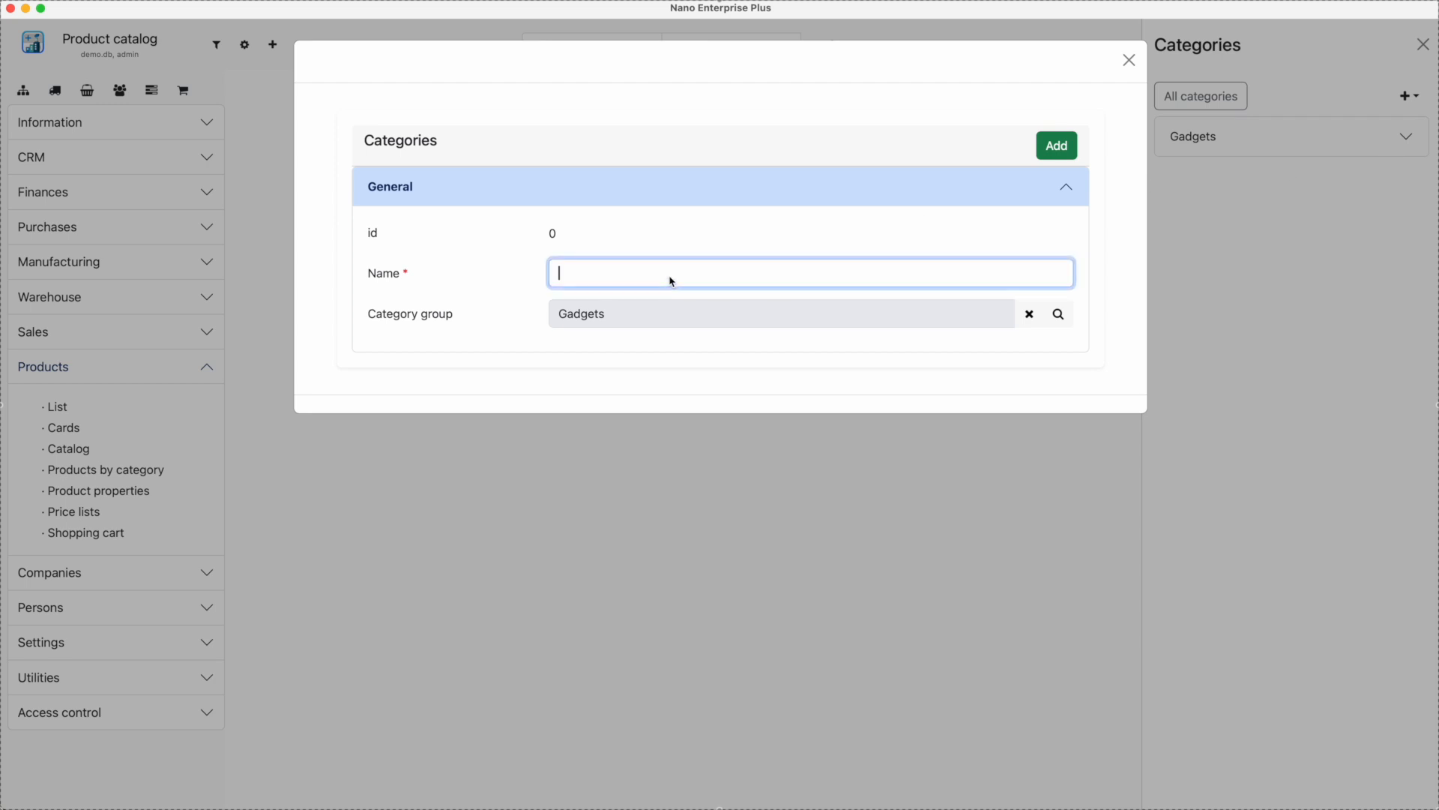
text(Smartphones)
click(1055, 147)
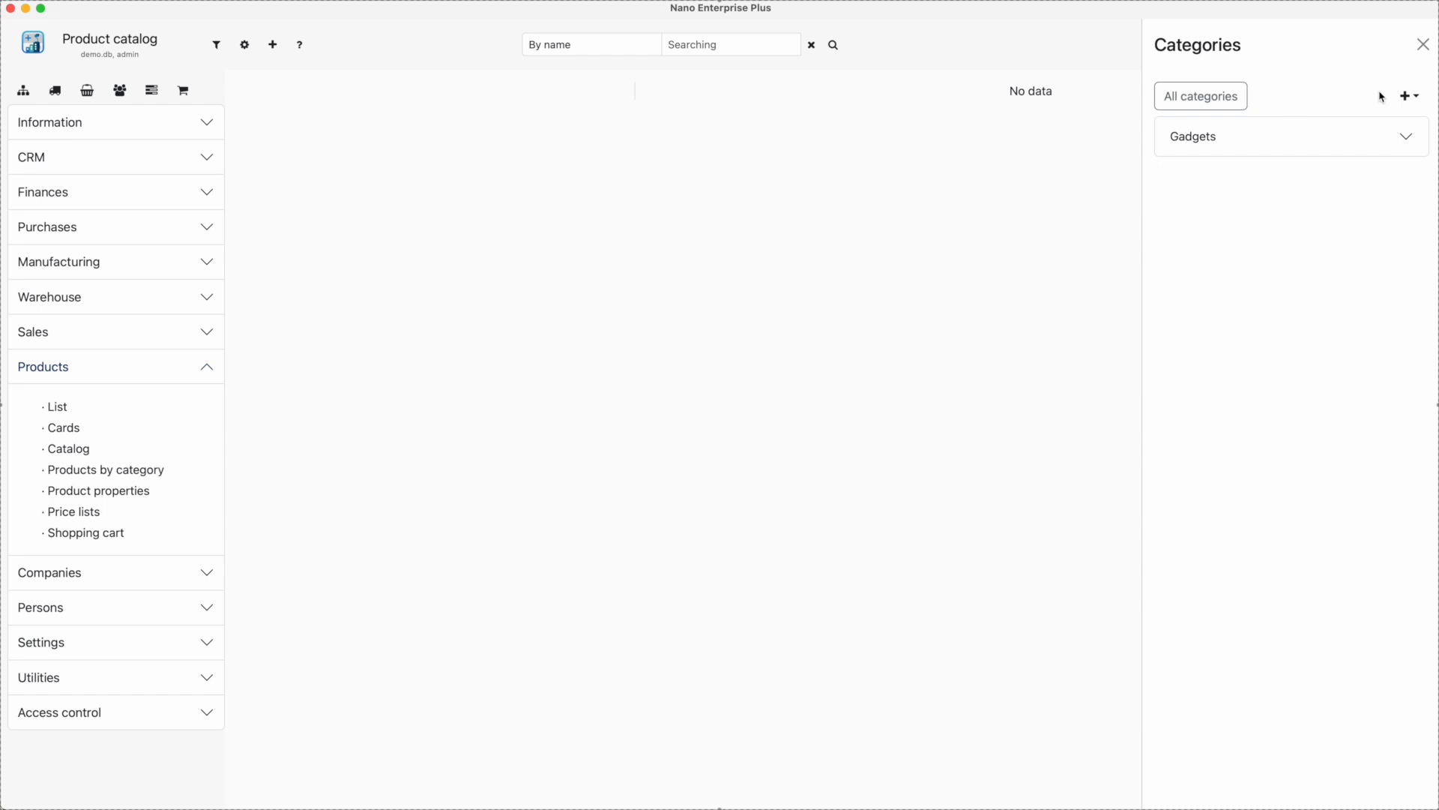
- Start a new product from the catalog's categories and assign it to the Smartphones category
click(1411, 97)
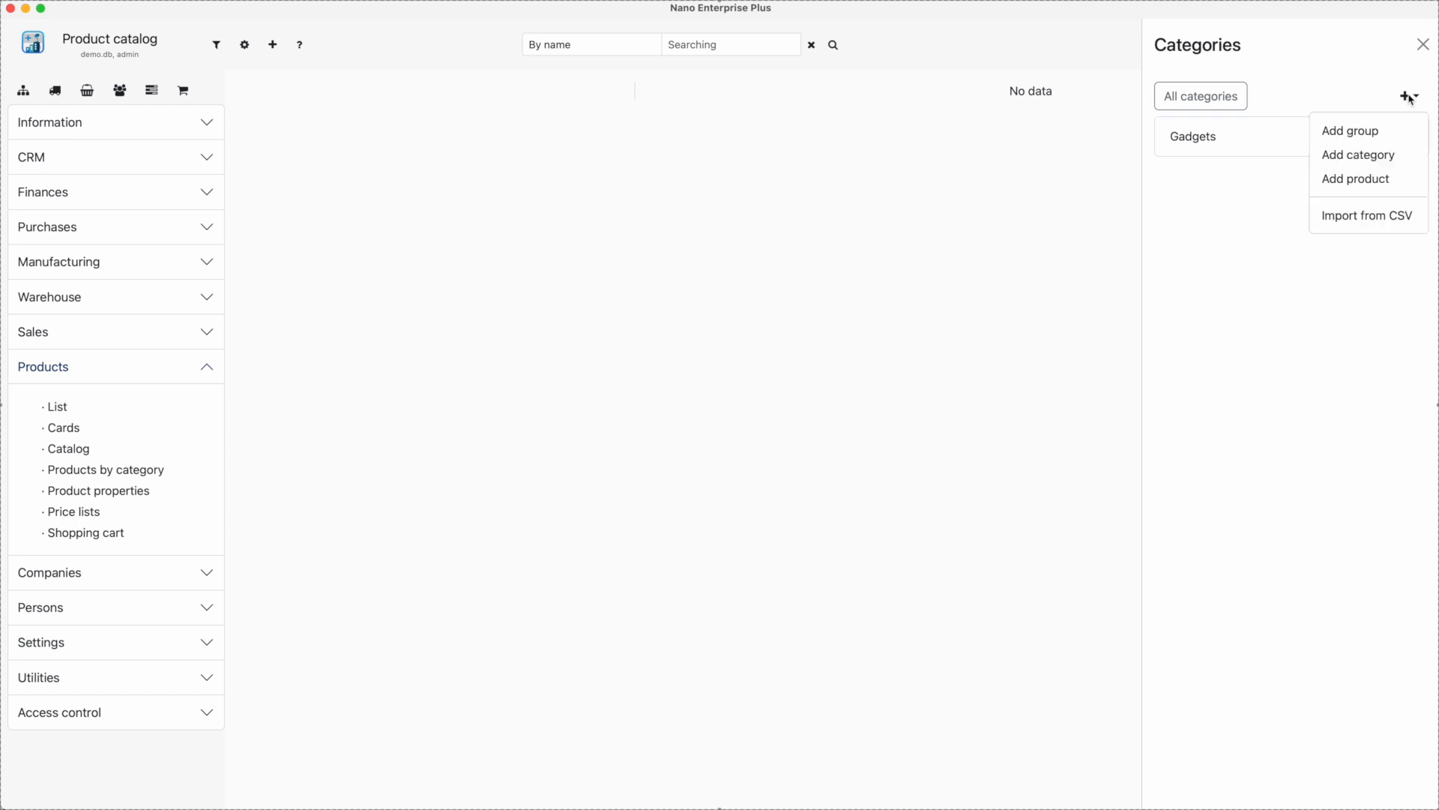
click(1351, 182)
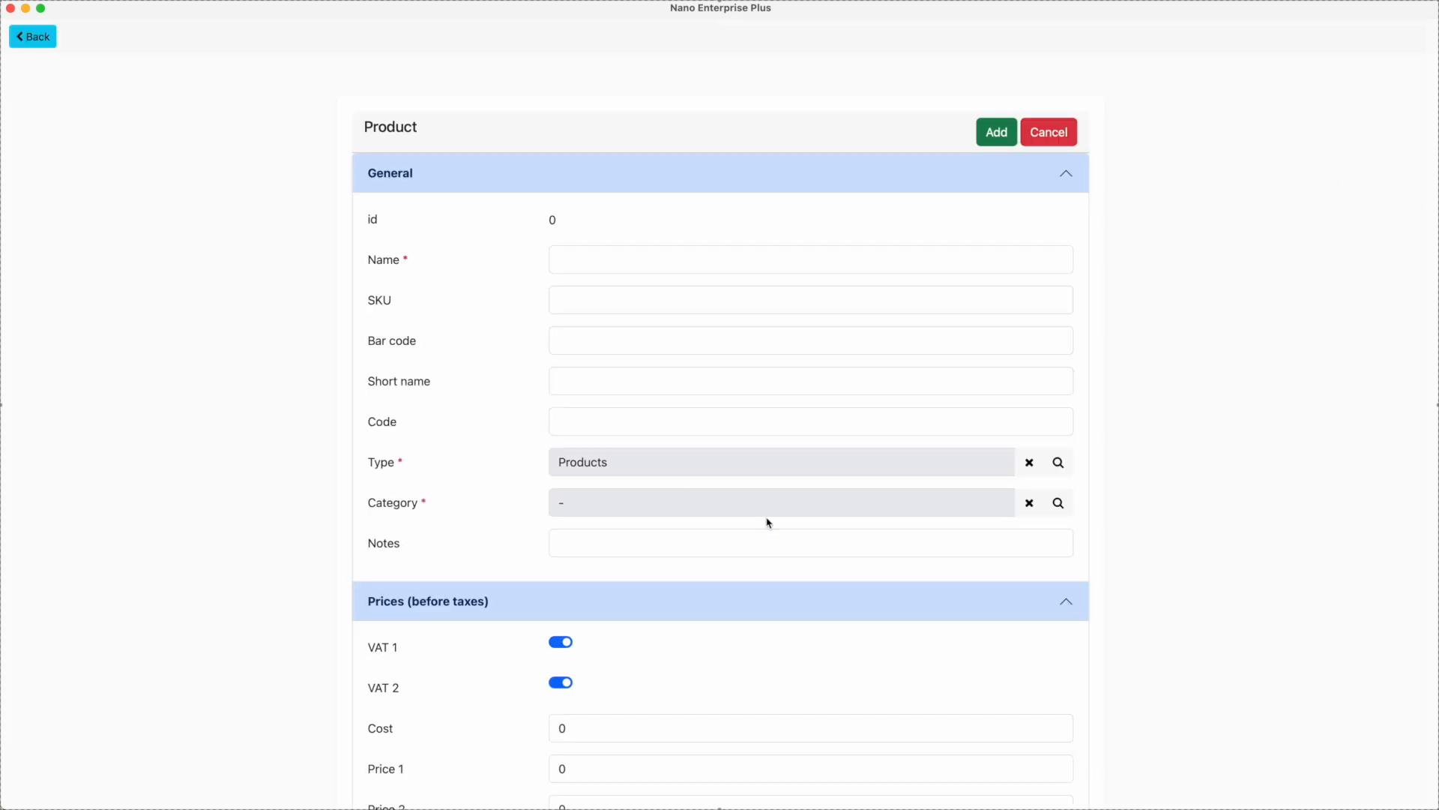
click(1059, 503)
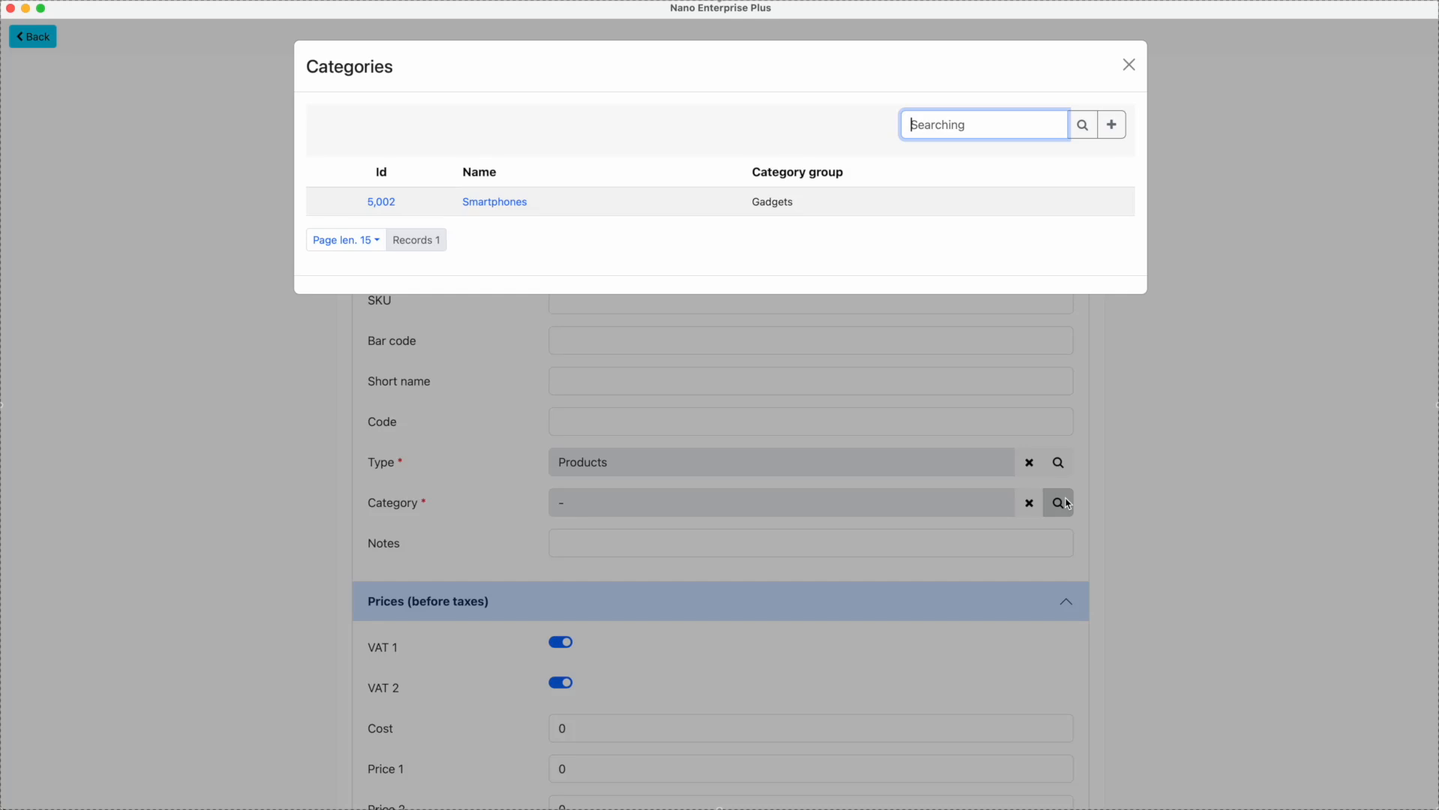
click(493, 203)
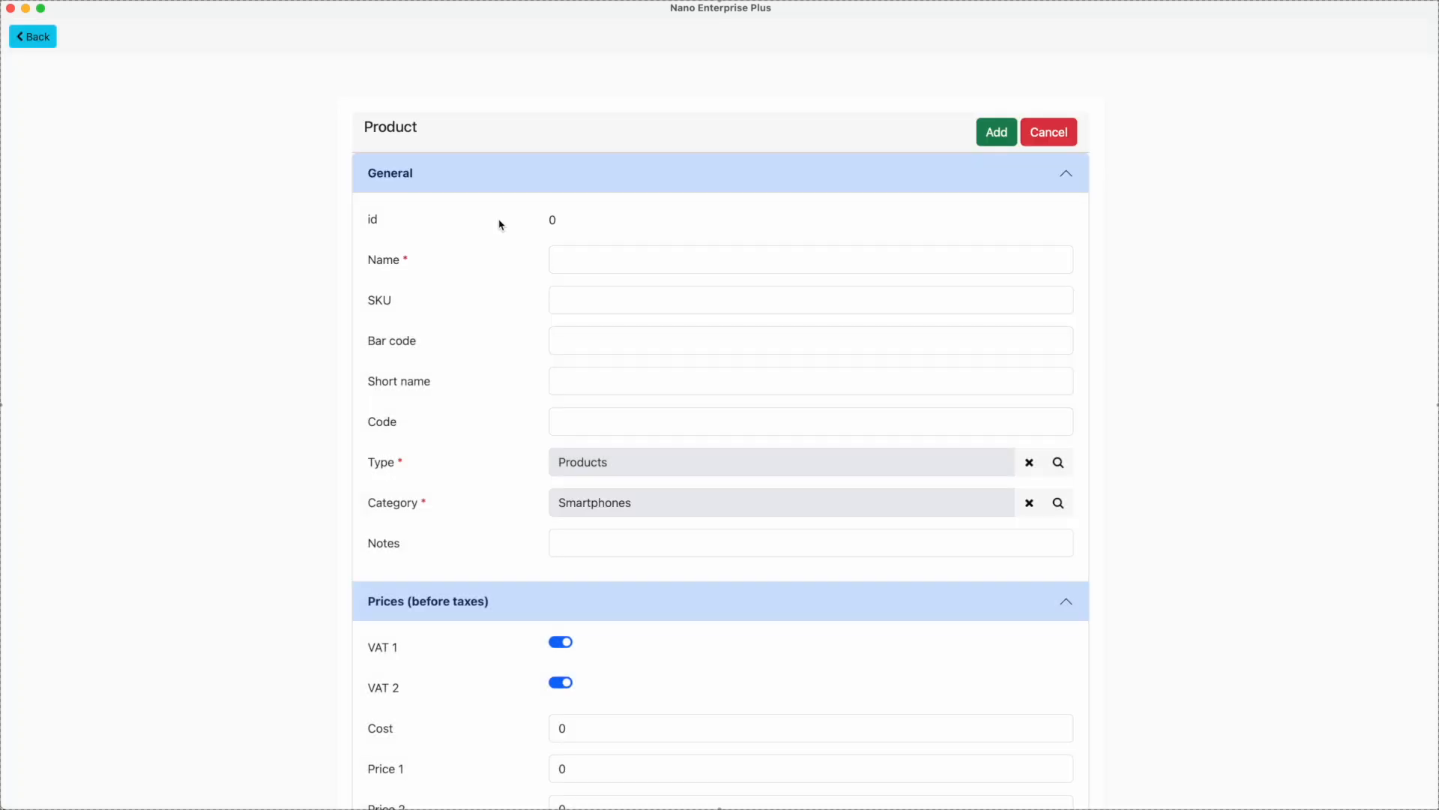
- Name the product iPhone 16 Pro Max, with SKU i16promax and bar code 1234
click(567, 264)
text(iPhone 16 Pro Max)
key(Tab)
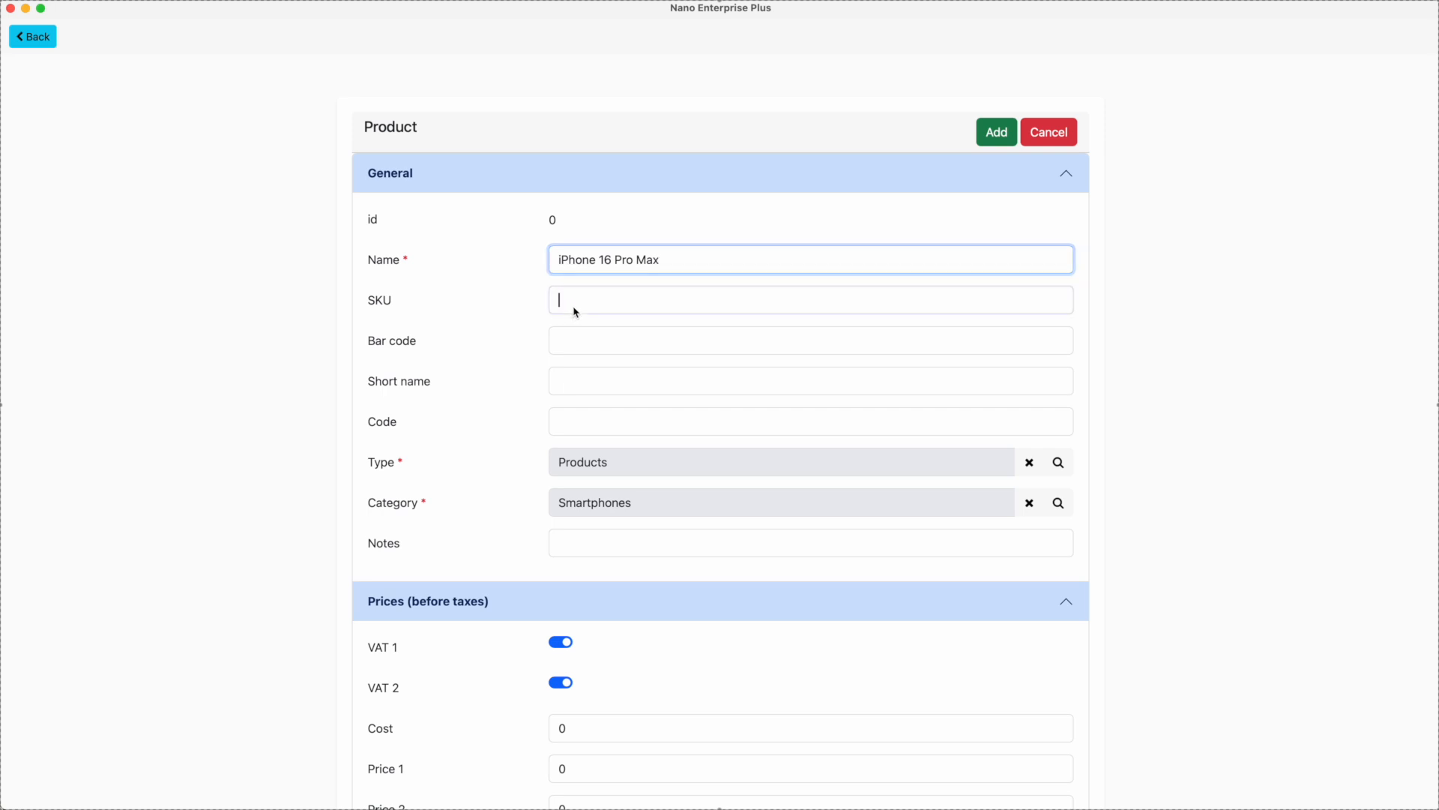
text(i1)
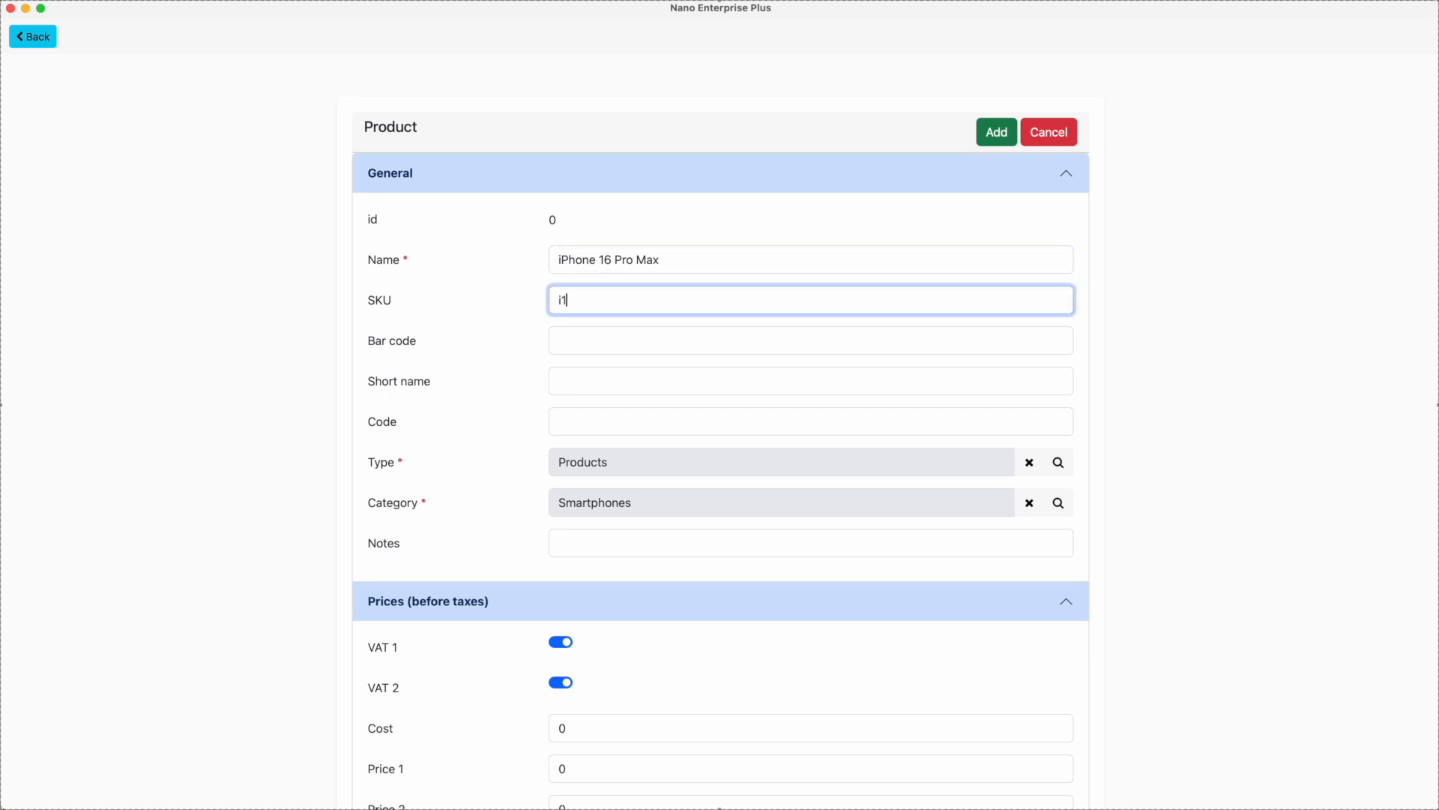
text(6promax)
click(604, 350)
text(1234)
- Set the product's cost to 100 and Price 1 to 130
scroll(602, 390, down, 5)
click(601, 437)
text(100)
key(Tab)
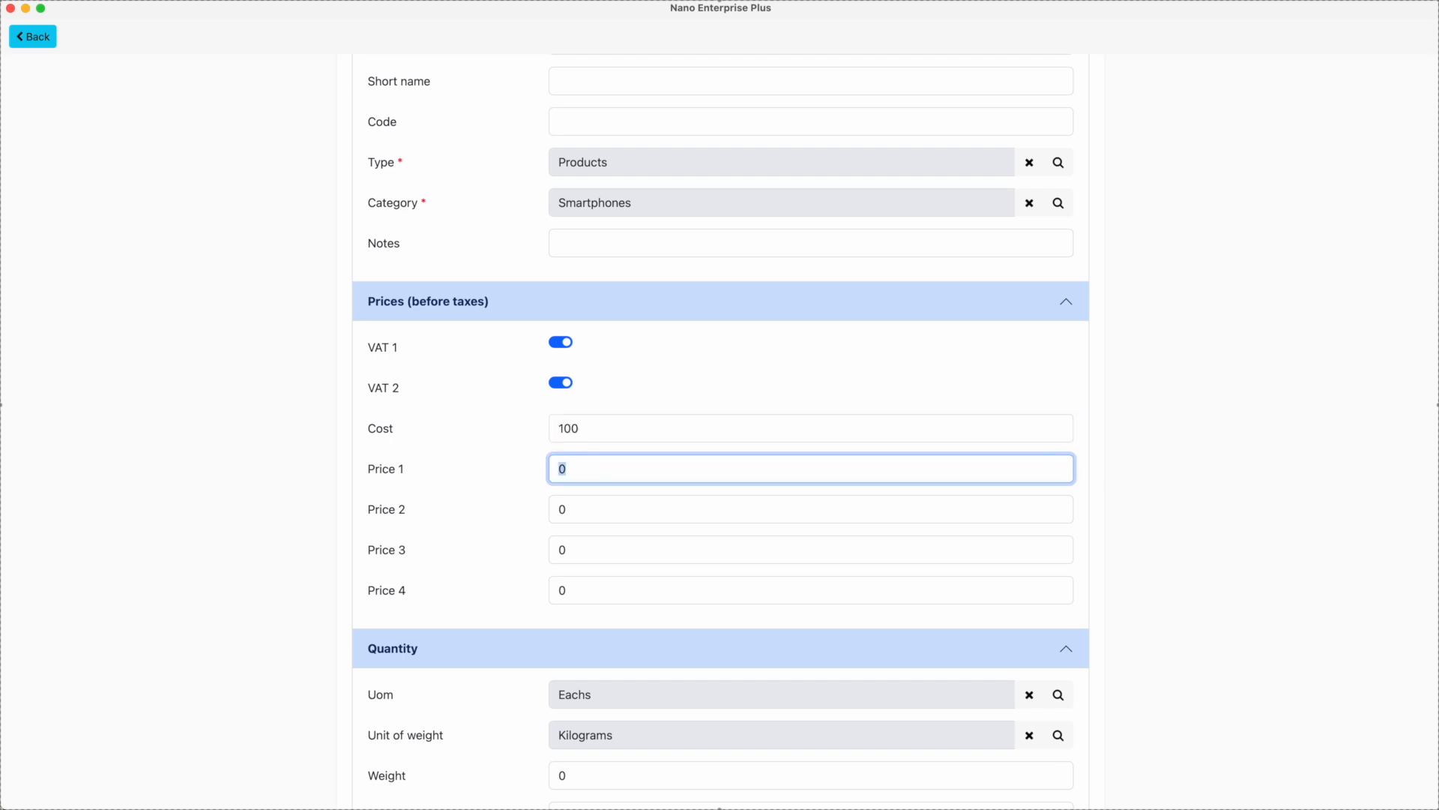
text(130)
- Enter the product's stock levels 3, 5 and 12 in consecutive fields of the Quantity section
scroll(597, 435, down, 5)
click(601, 498)
text(3)
key(Tab)
text(5)
key(Tab)
key(BackSpace)
text(12)
- Create the company Apple as a supplier only, with Client turned off, and assign it as the product's supplier
scroll(720, 435, down, 2)
scroll(1134, 540, down, 10)
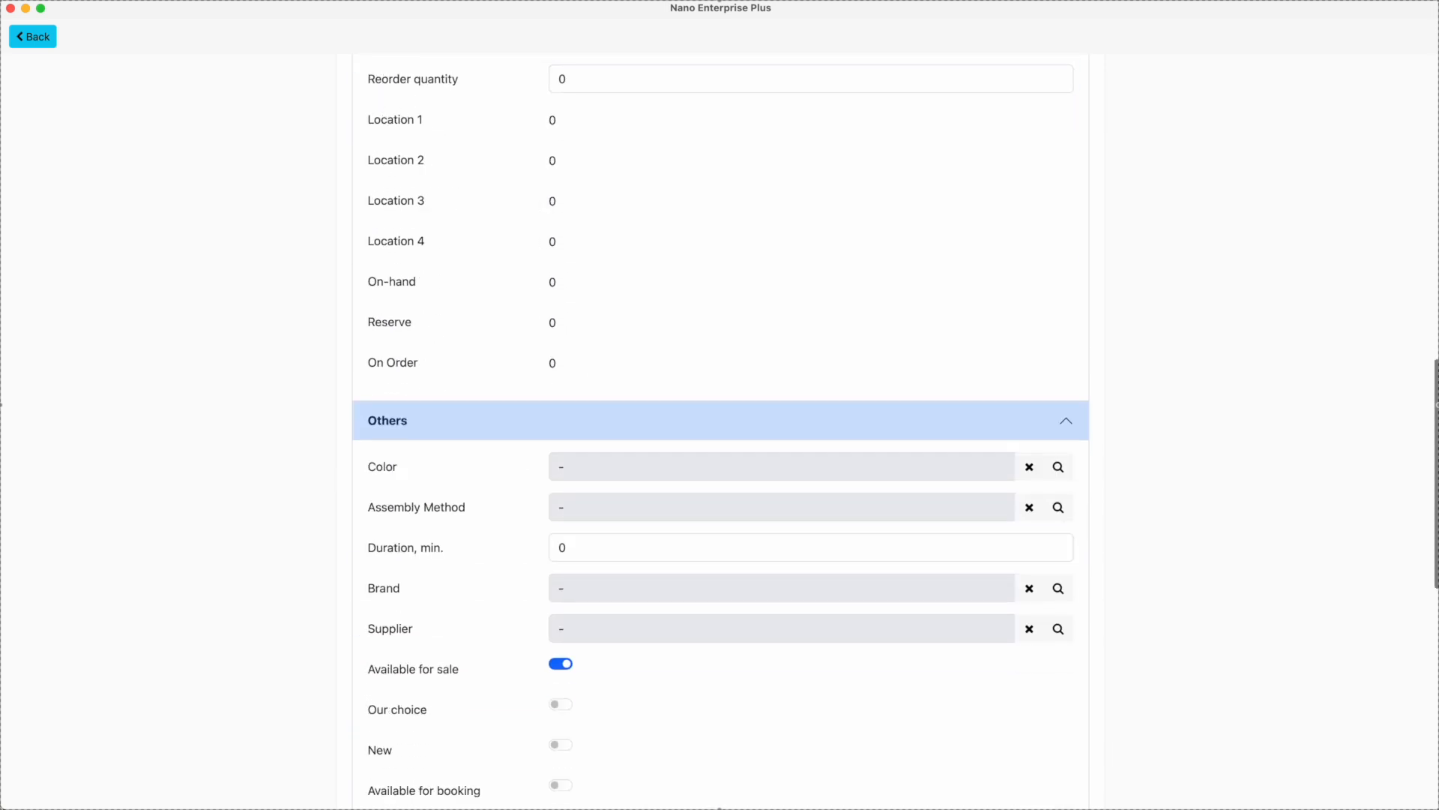
click(1059, 431)
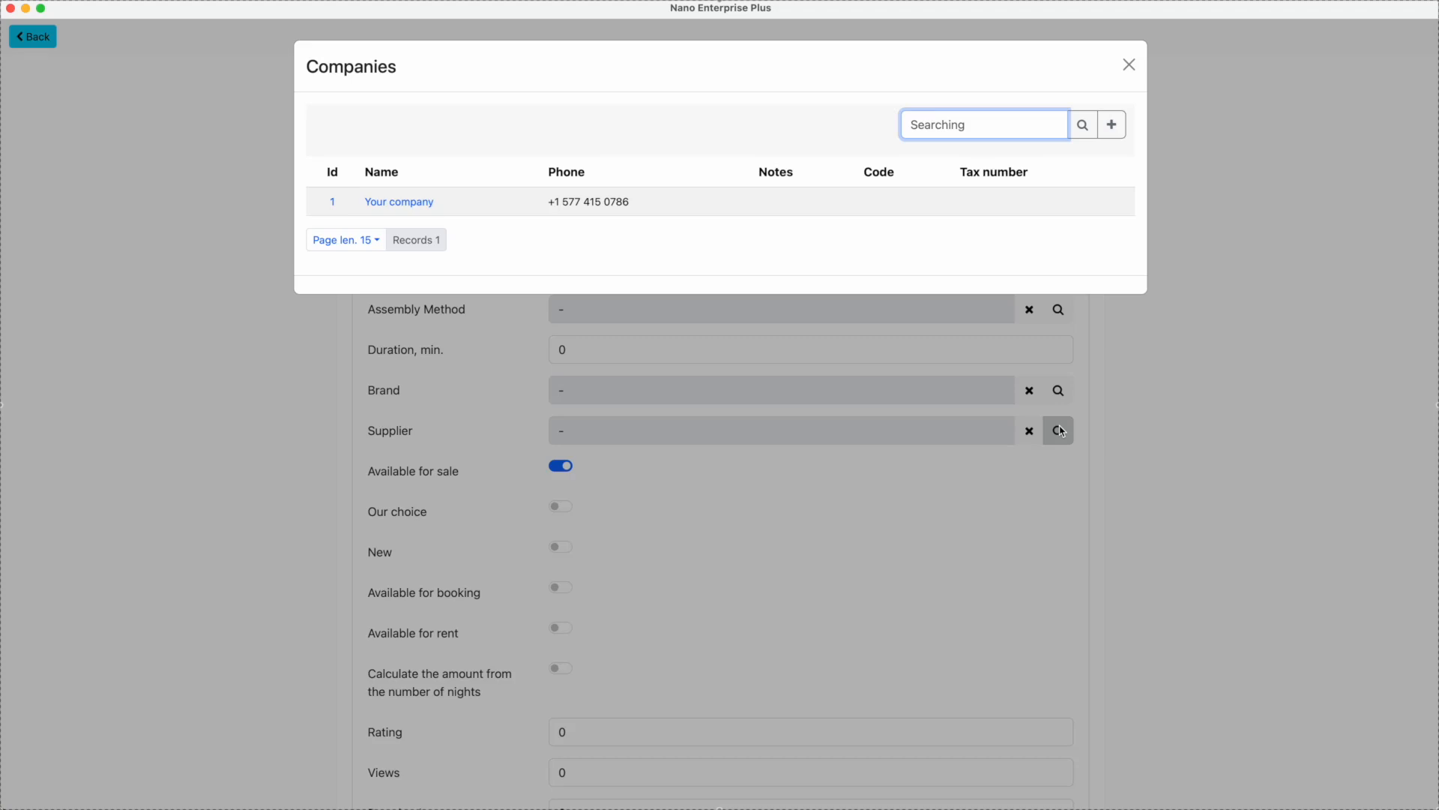
click(1114, 125)
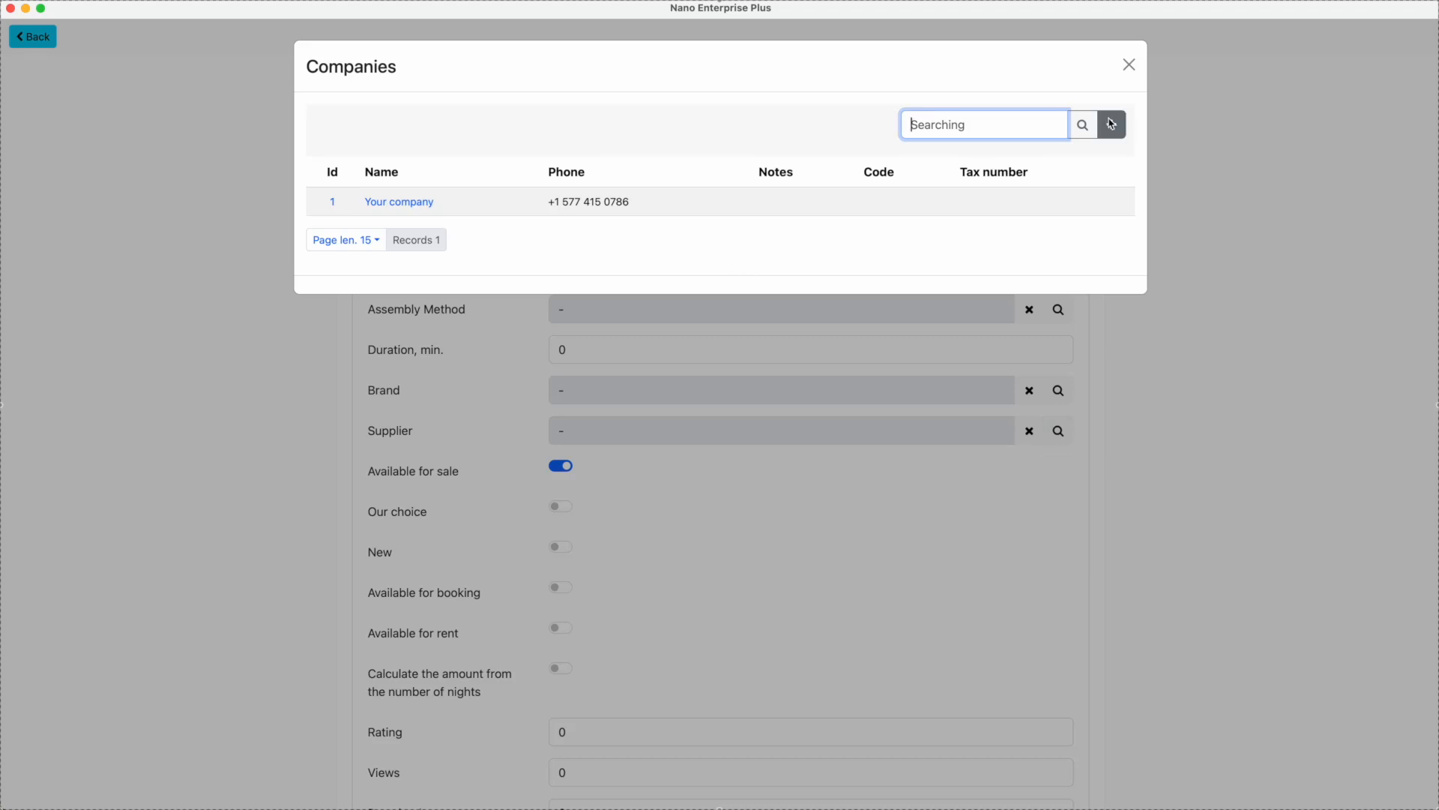
click(590, 266)
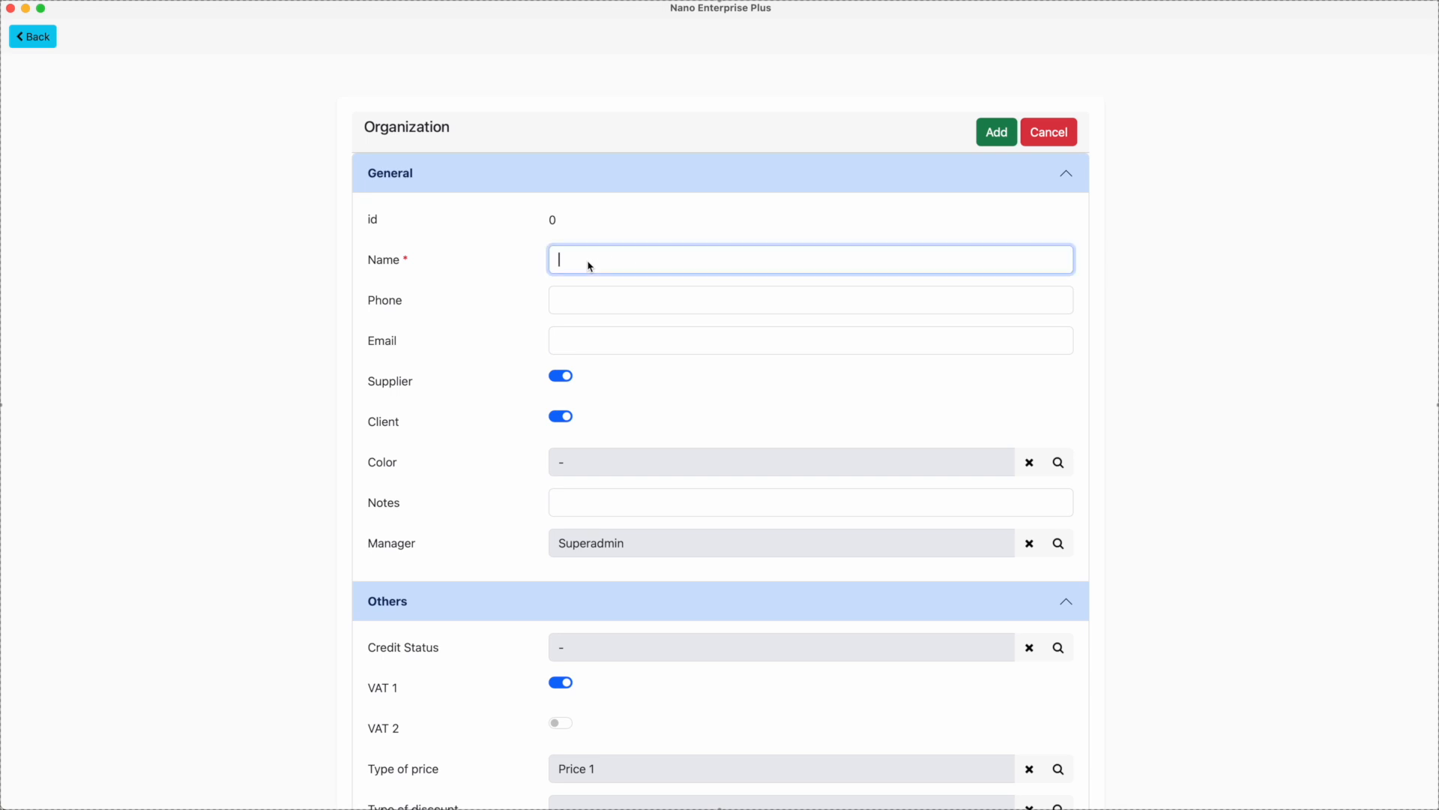
text(Ap)
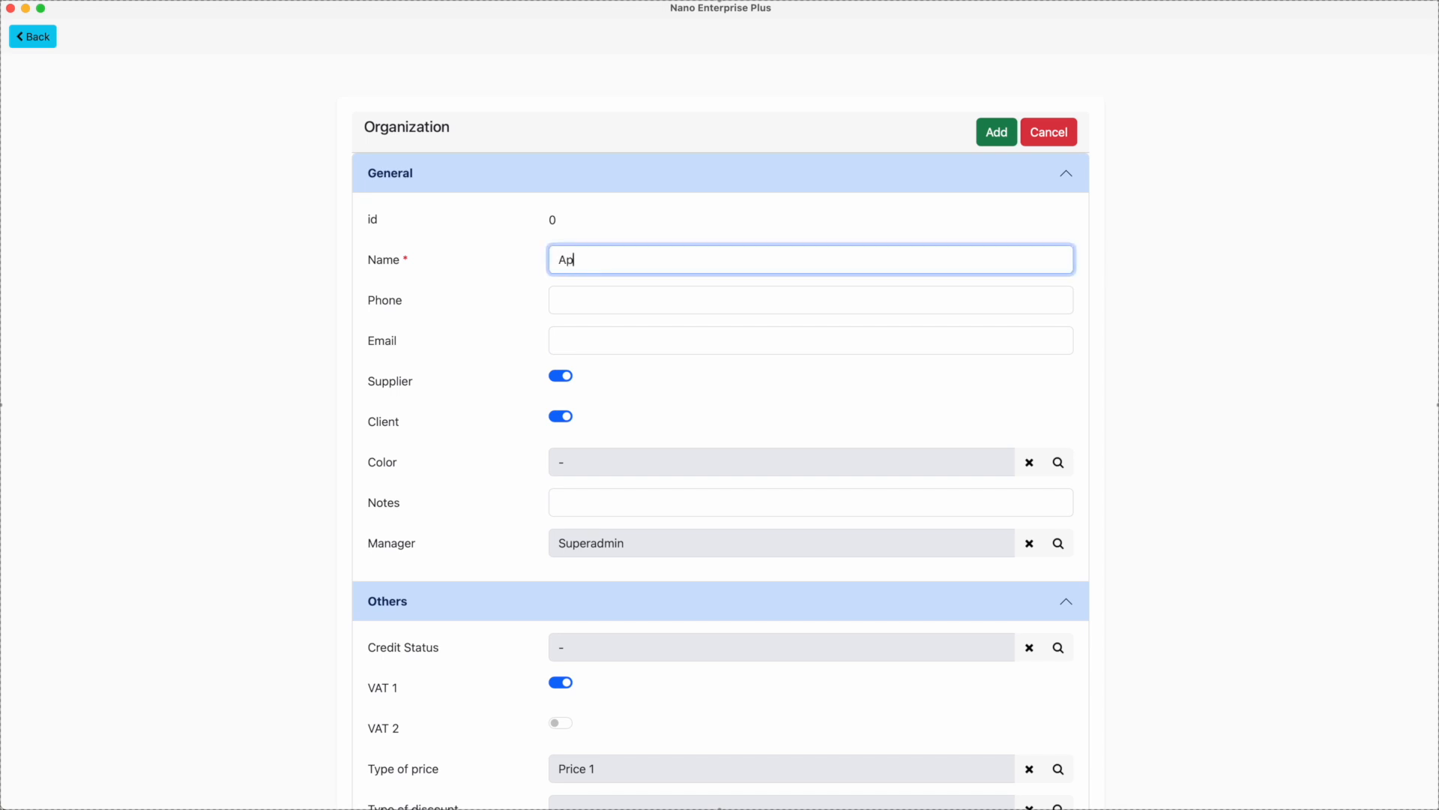
text(ple)
click(562, 418)
click(1003, 134)
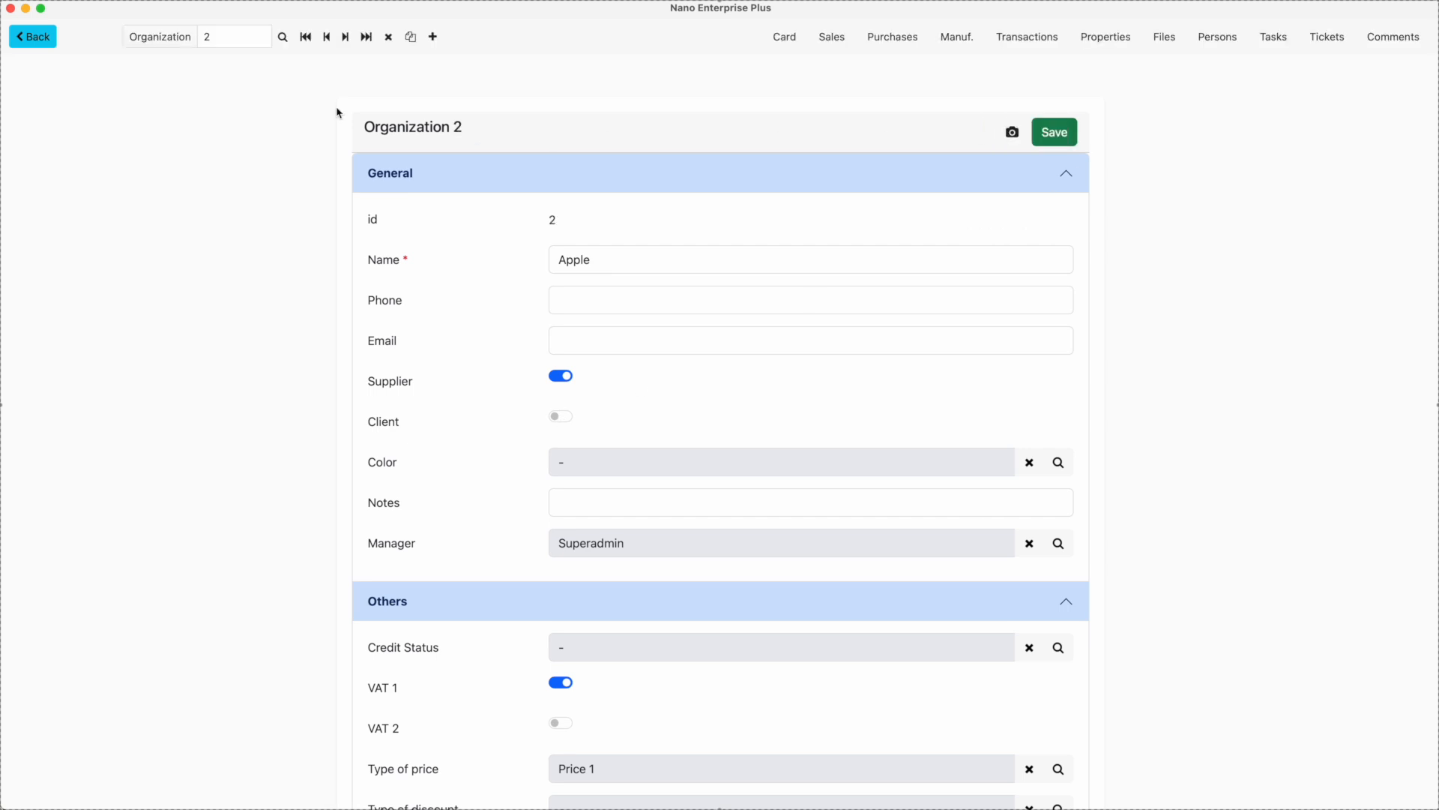
click(30, 35)
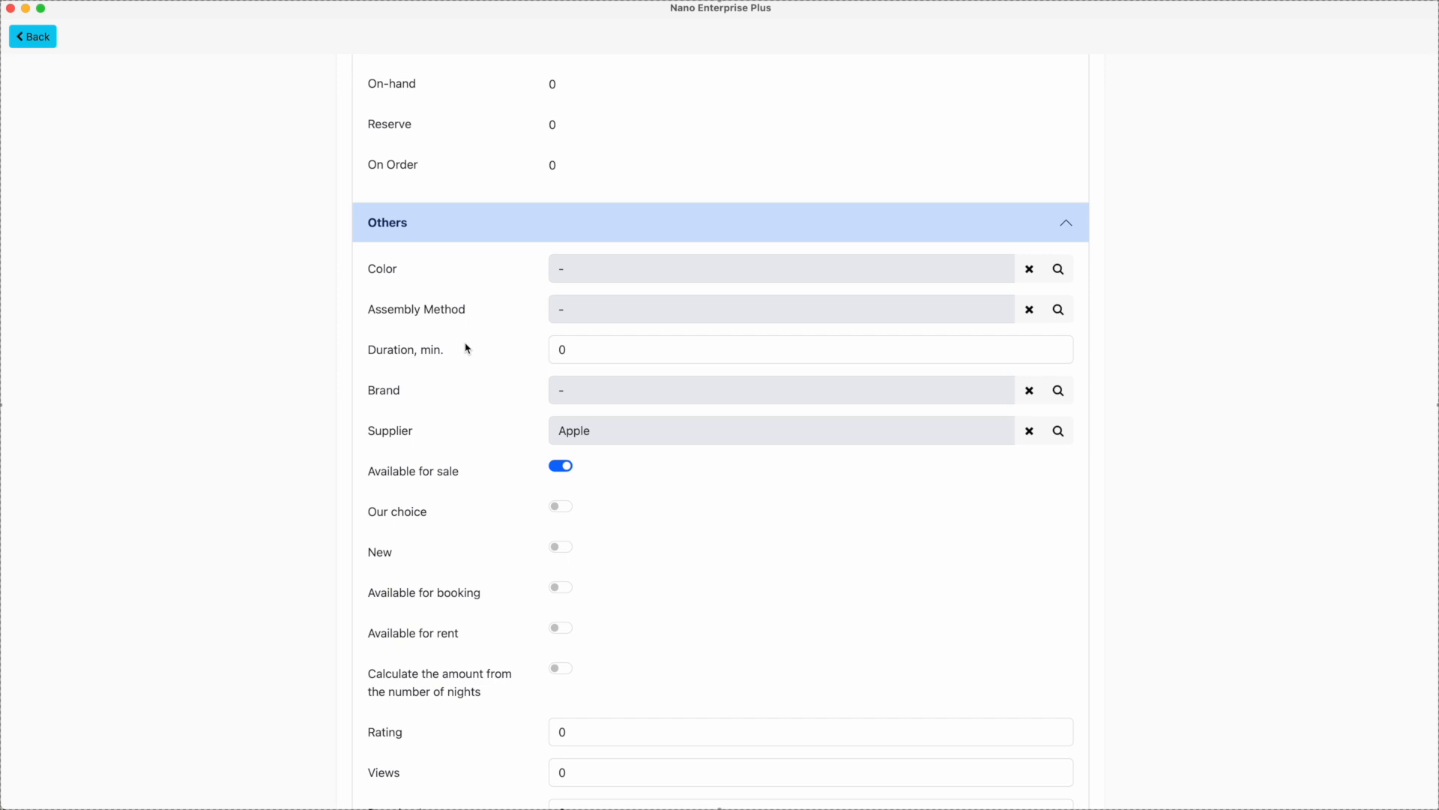
- Add the completed iPhone 16 Pro Max record to the product database
scroll(1167, 271, up, 10)
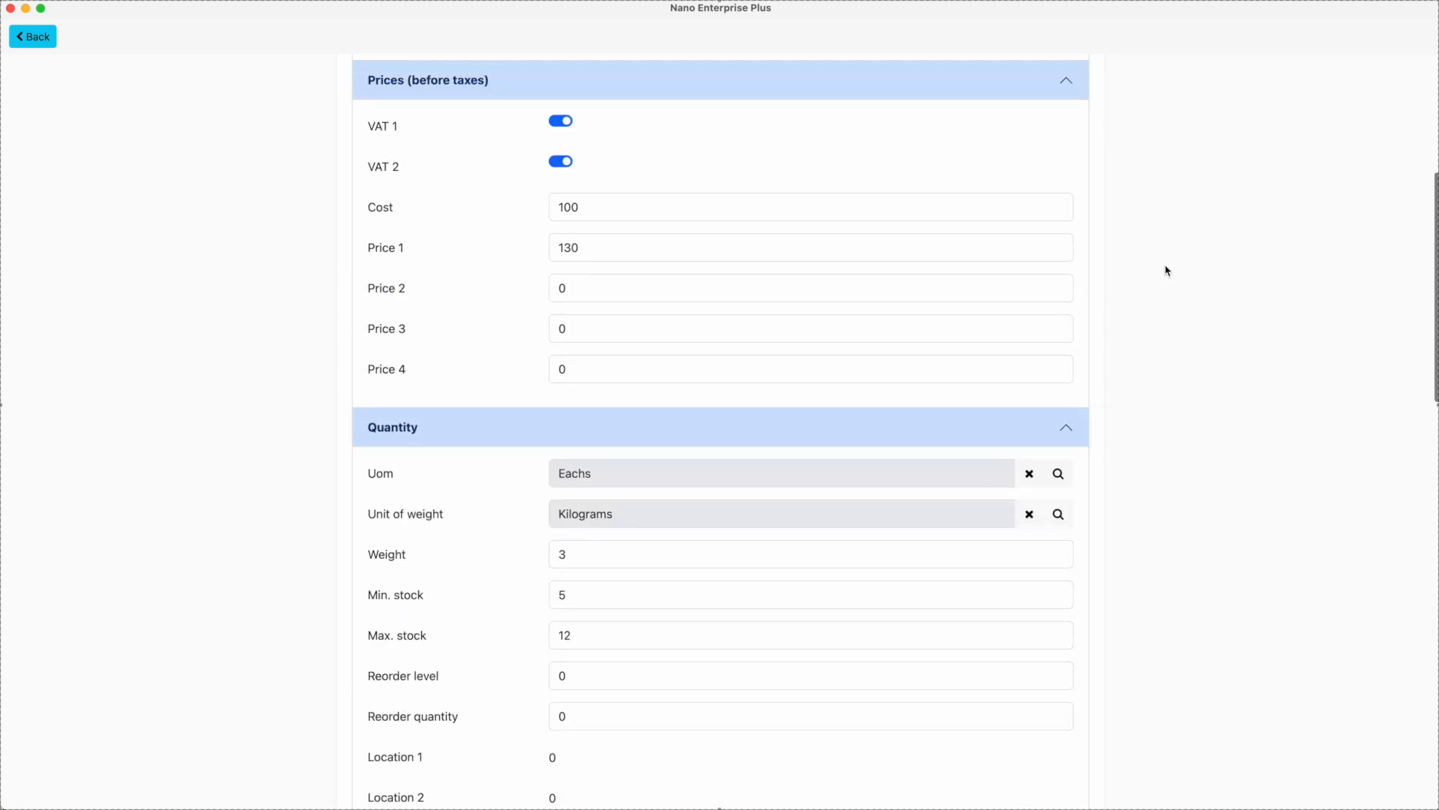
scroll(1167, 271, up, 5)
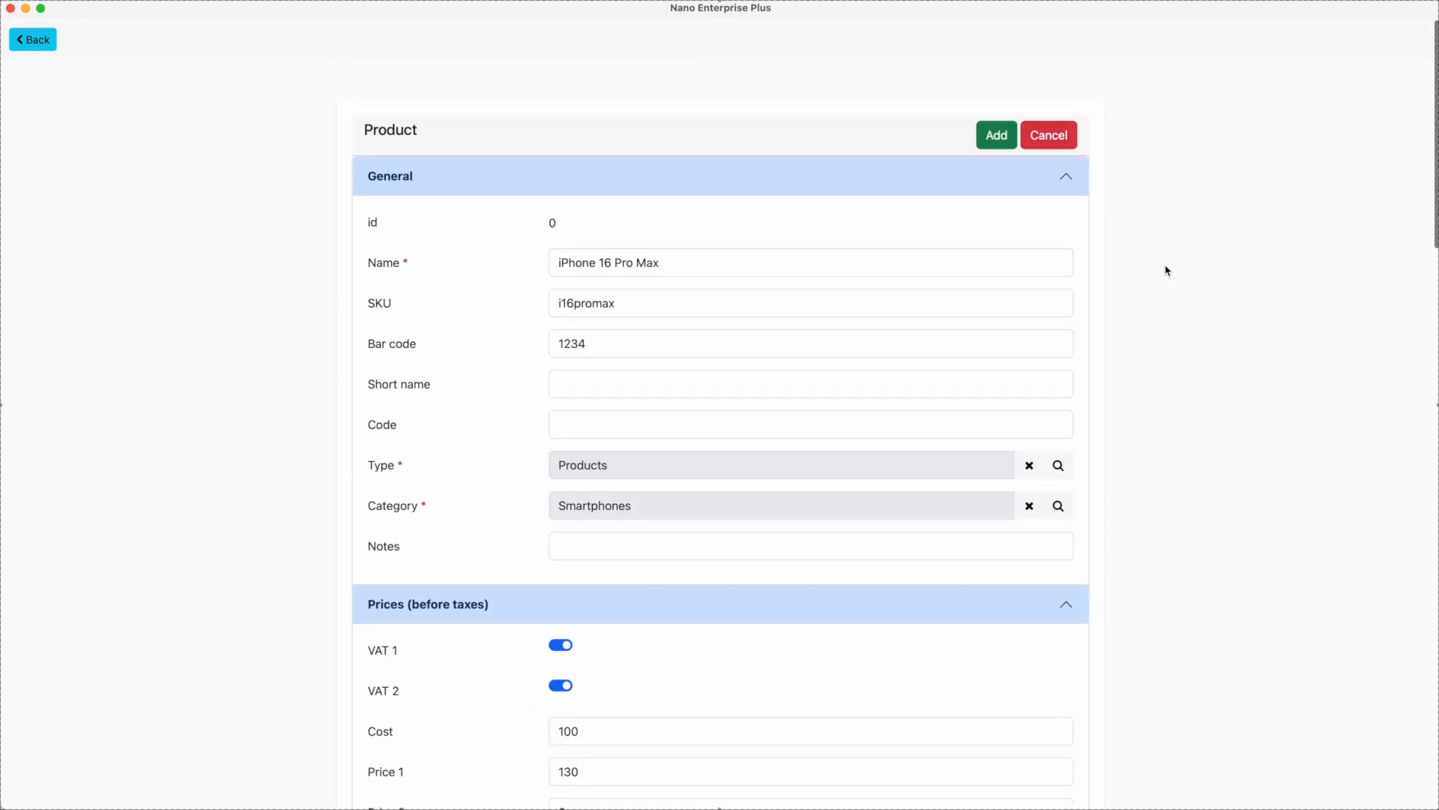
click(997, 135)
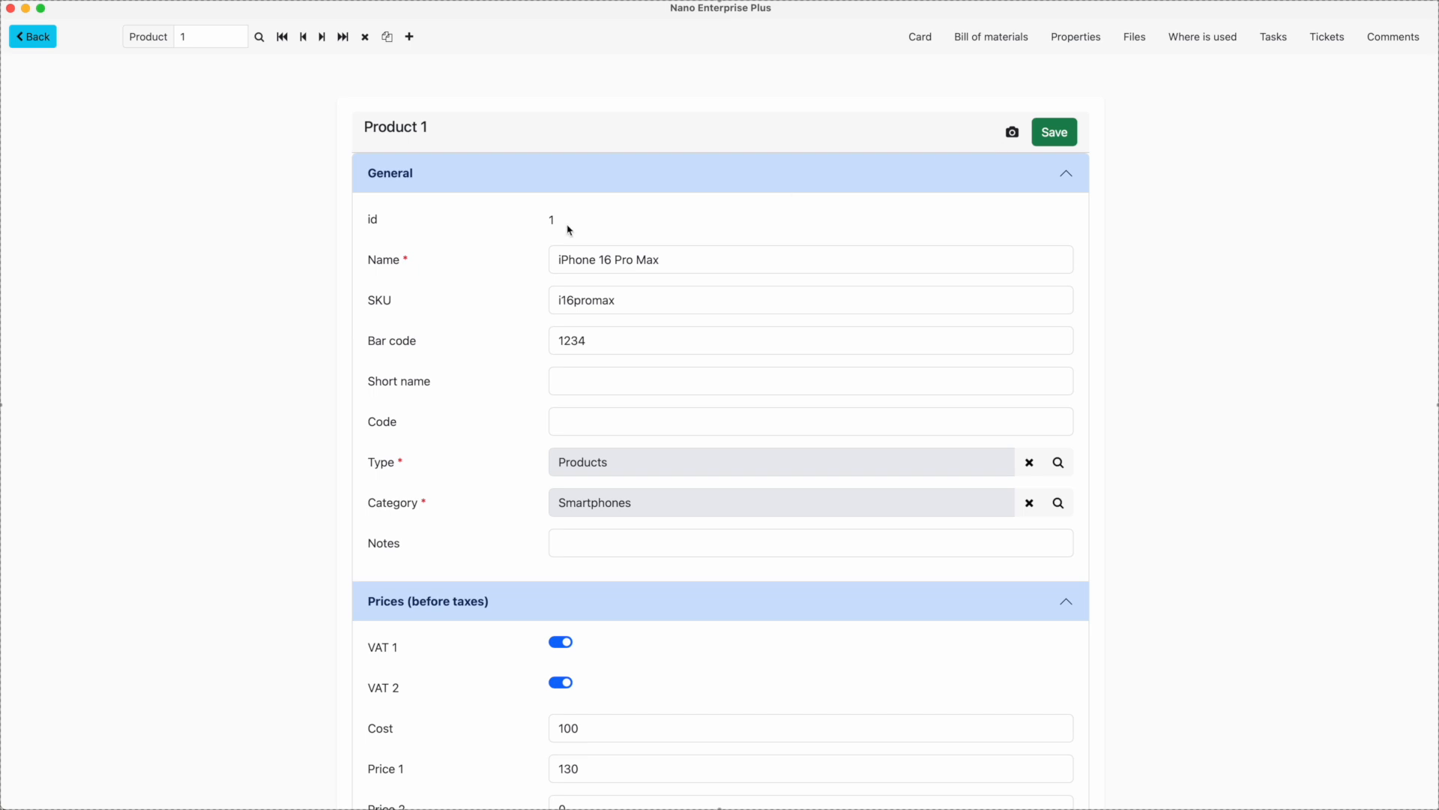
- Attach iphone16promax.png from the Desktop folder in Finder as the product's photo
click(1012, 133)
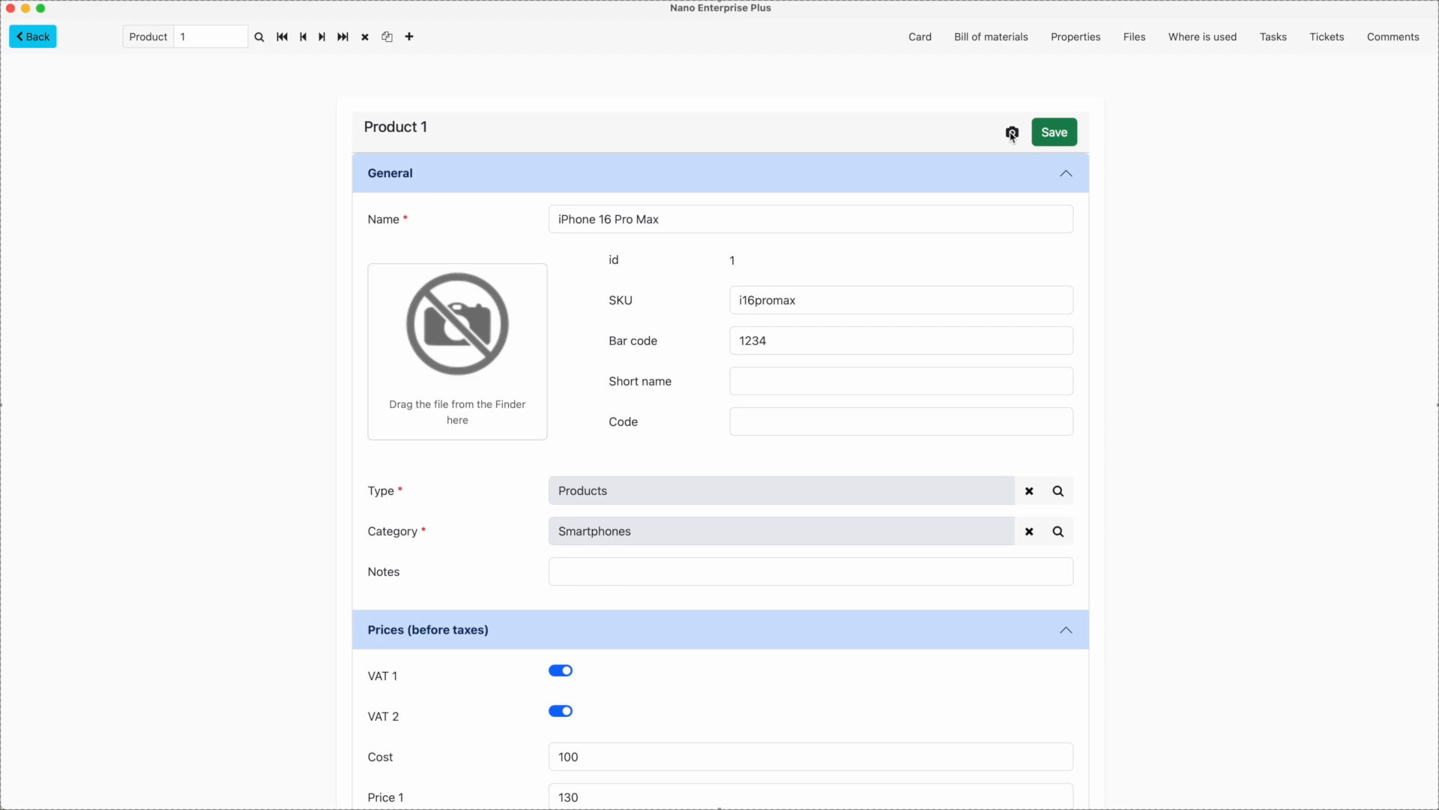
key(super+Tab)
click(949, 107)
drag(949, 109, 435, 341)
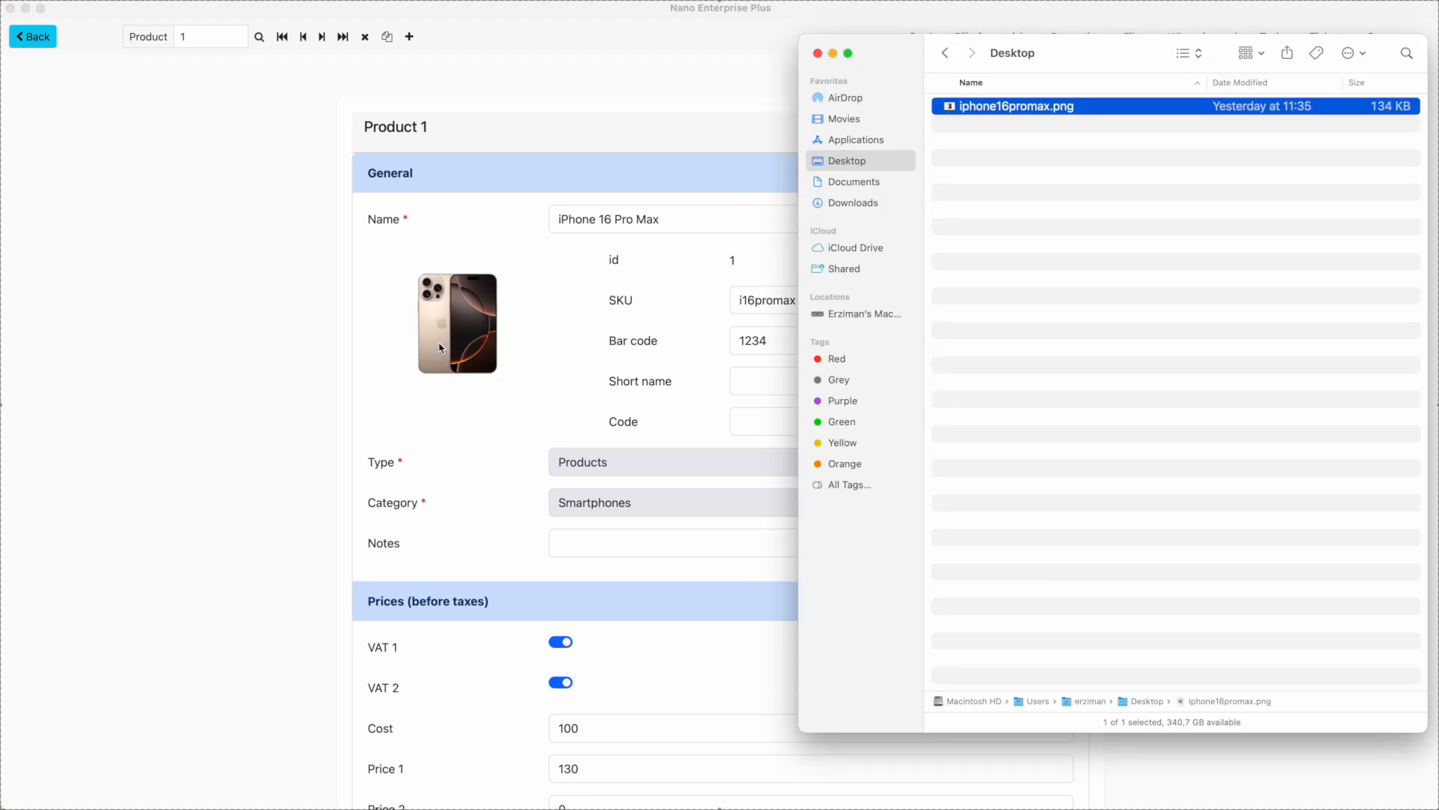
click(522, 122)
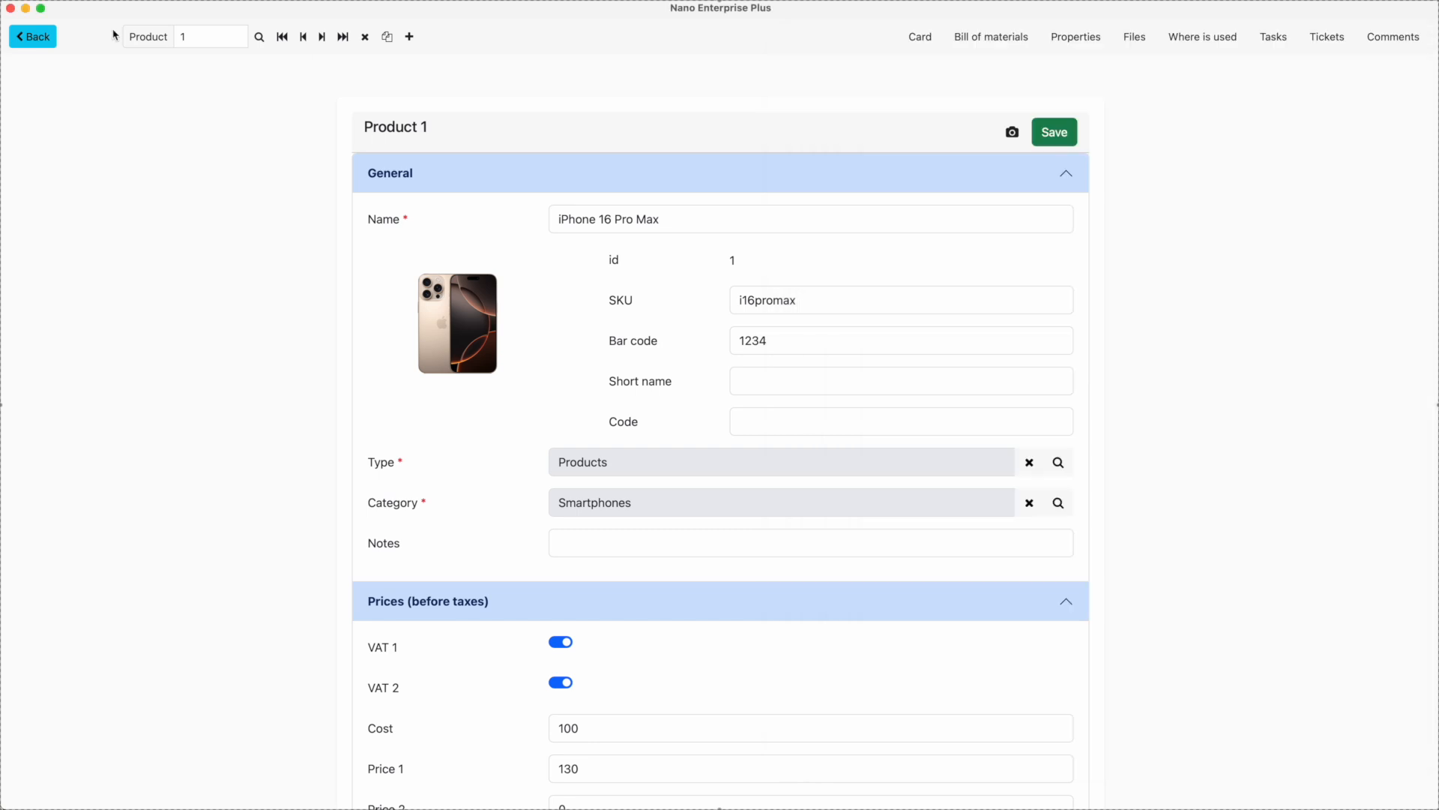
- Return to the product catalog and add one iPhone 16 Pro Max to the cart
click(39, 41)
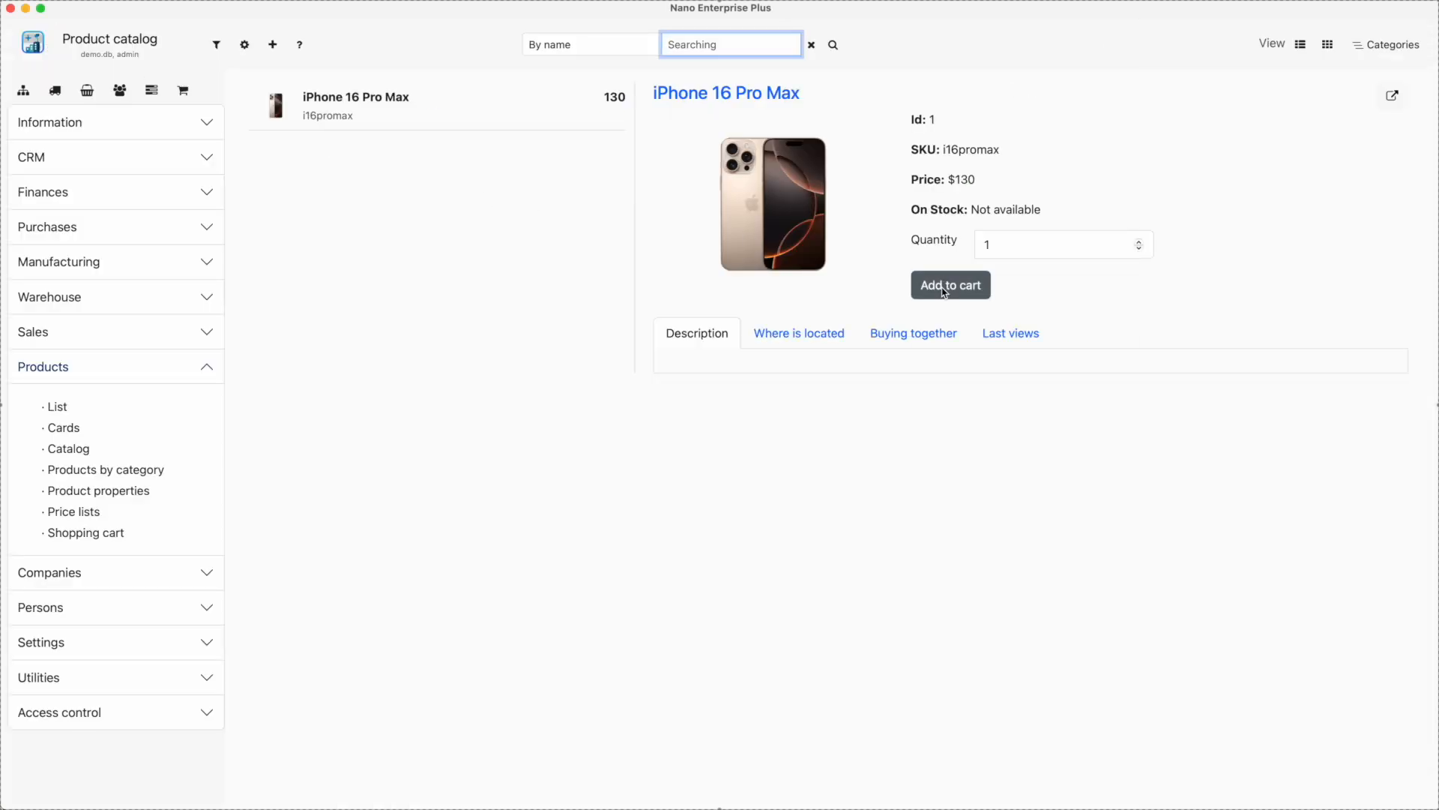
click(944, 293)
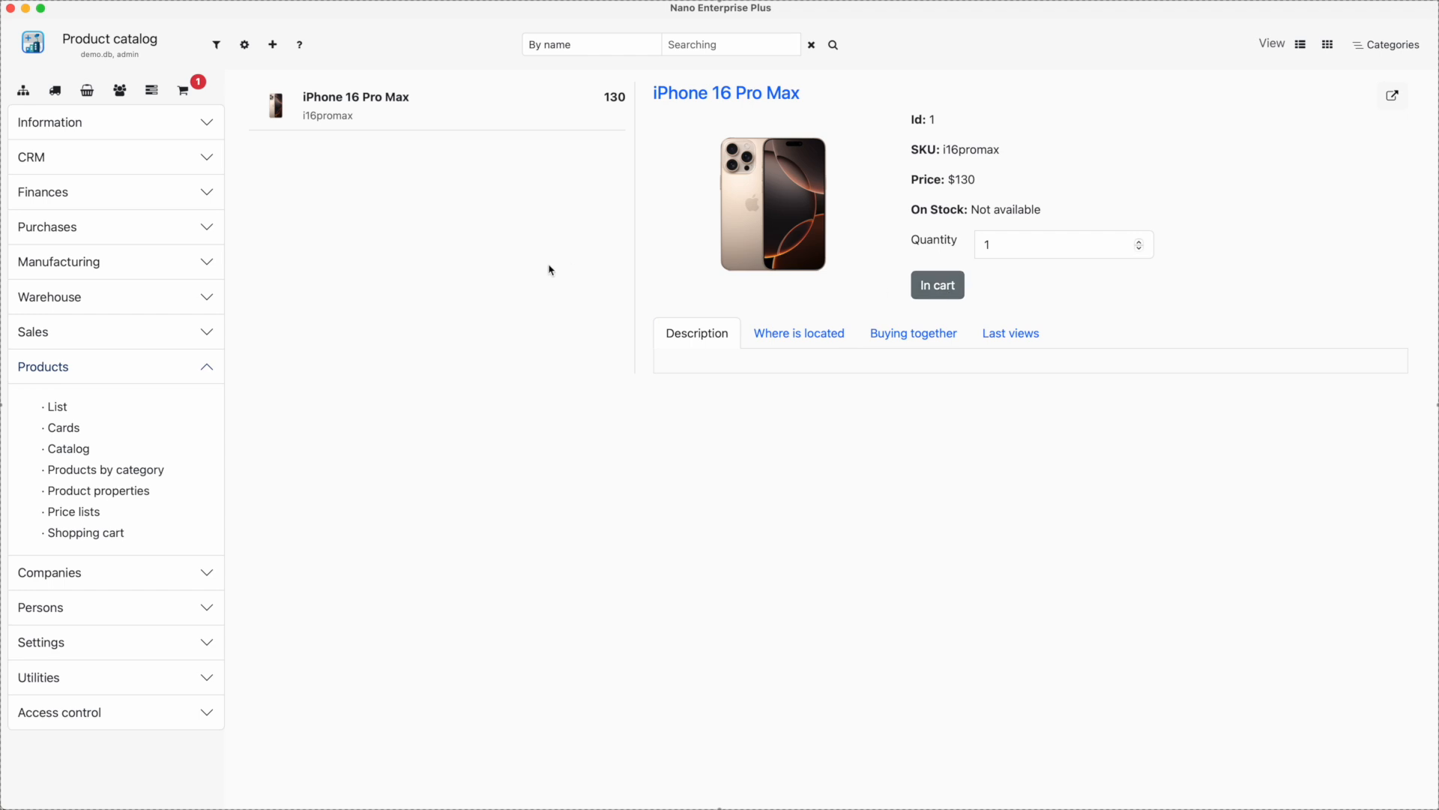
- View the dashboard's details for products whose on-hand quantity is at or below minimum stock, and return
click(38, 134)
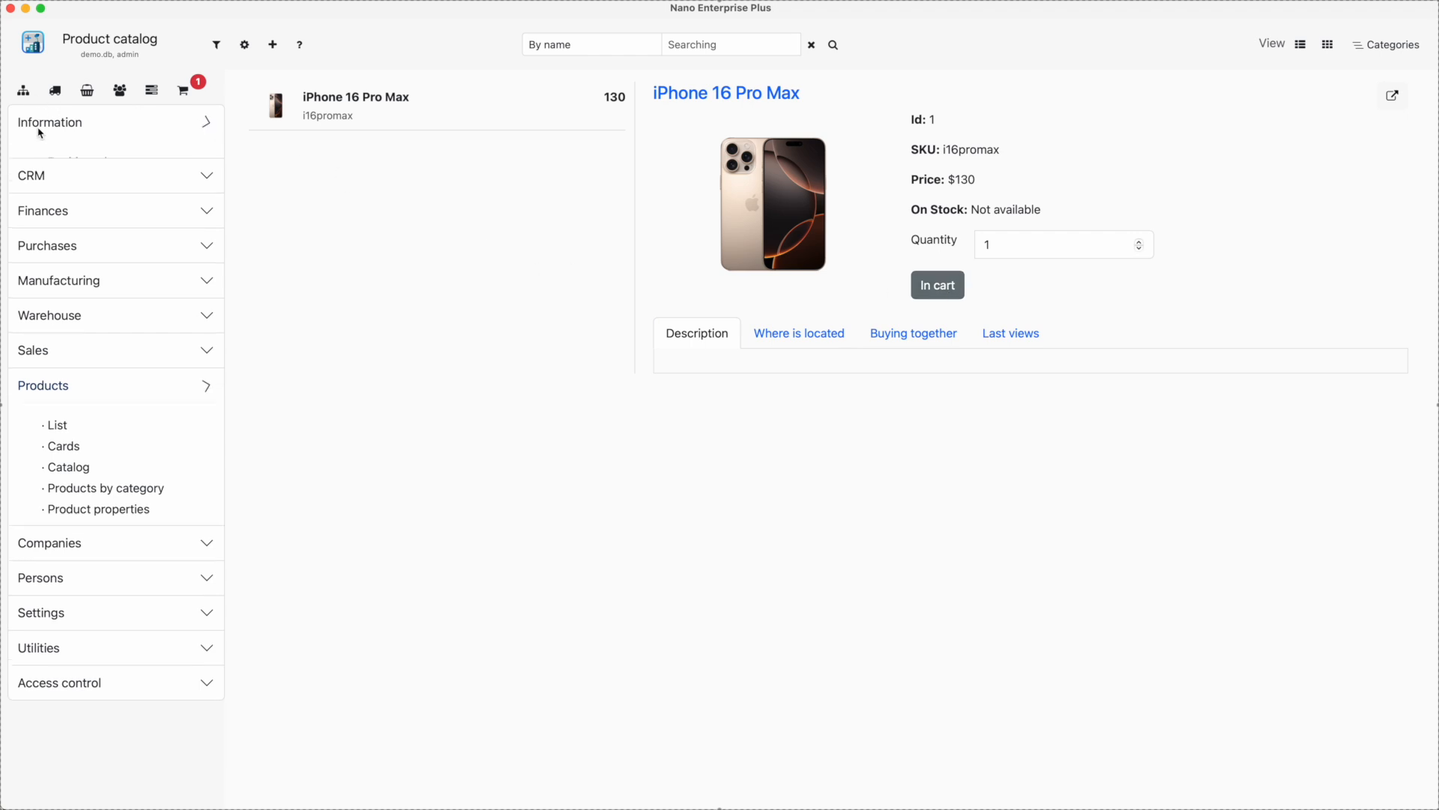
click(70, 165)
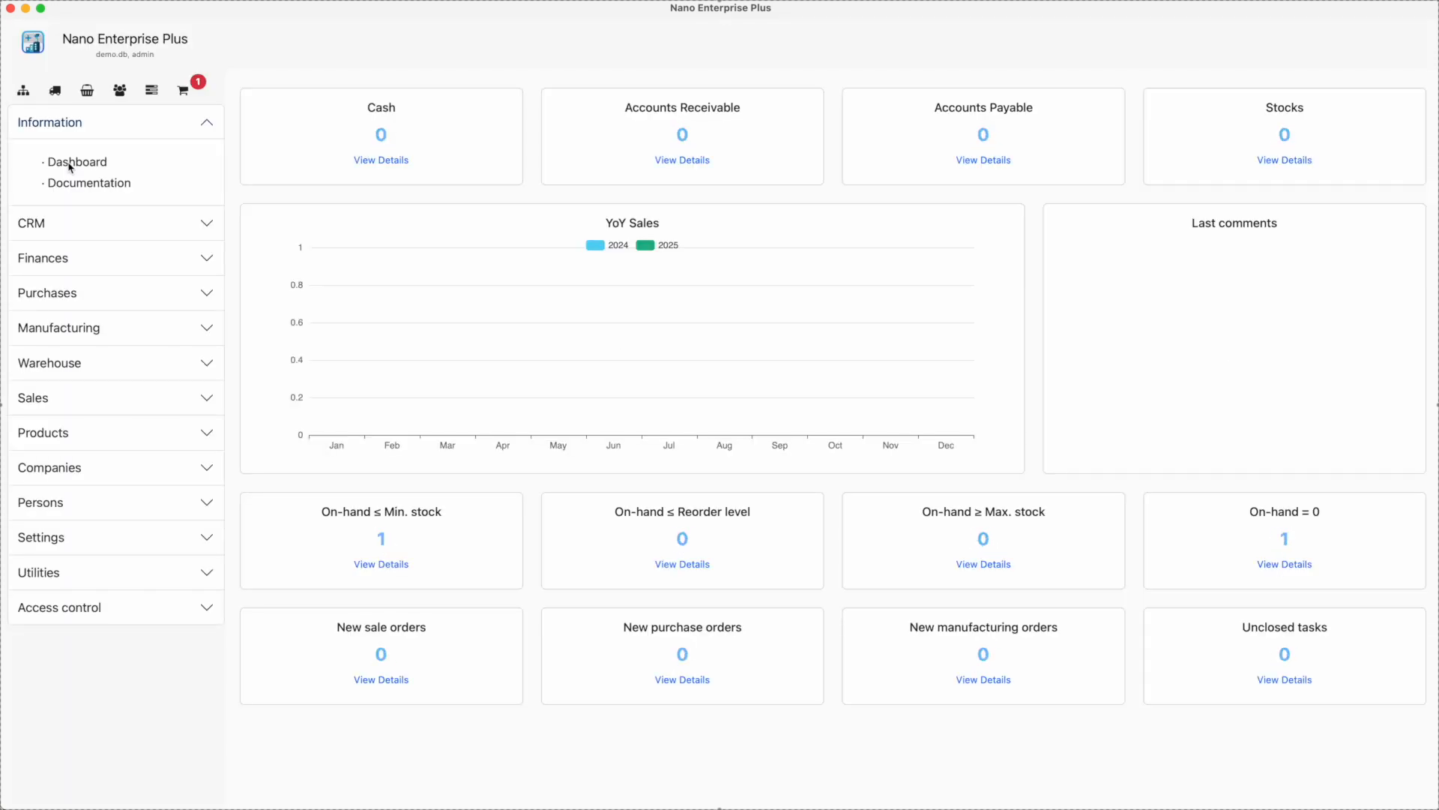
click(396, 567)
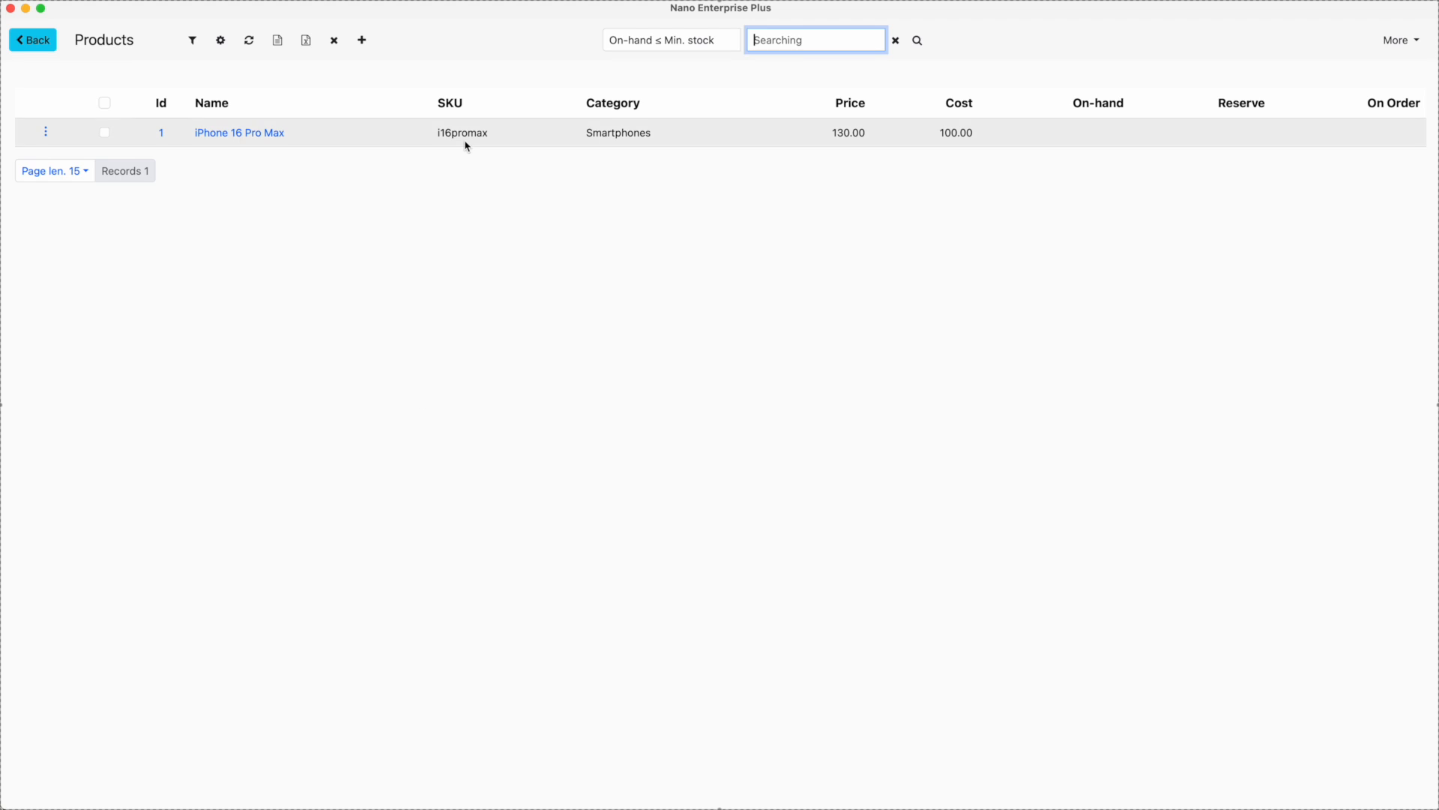
click(54, 41)
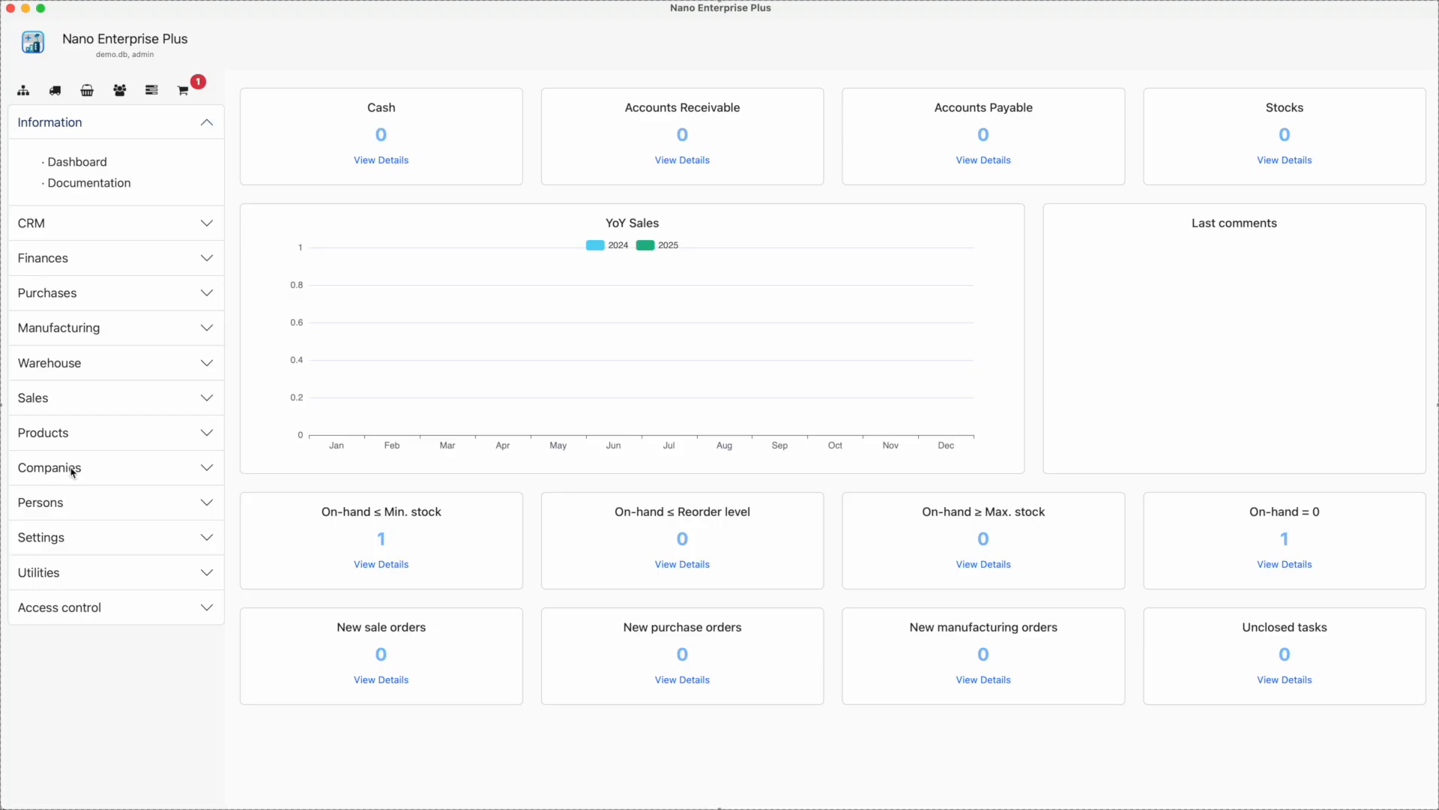
- Create the organization Galaxy in the clients list as a client only, with Supplier turned off
click(73, 470)
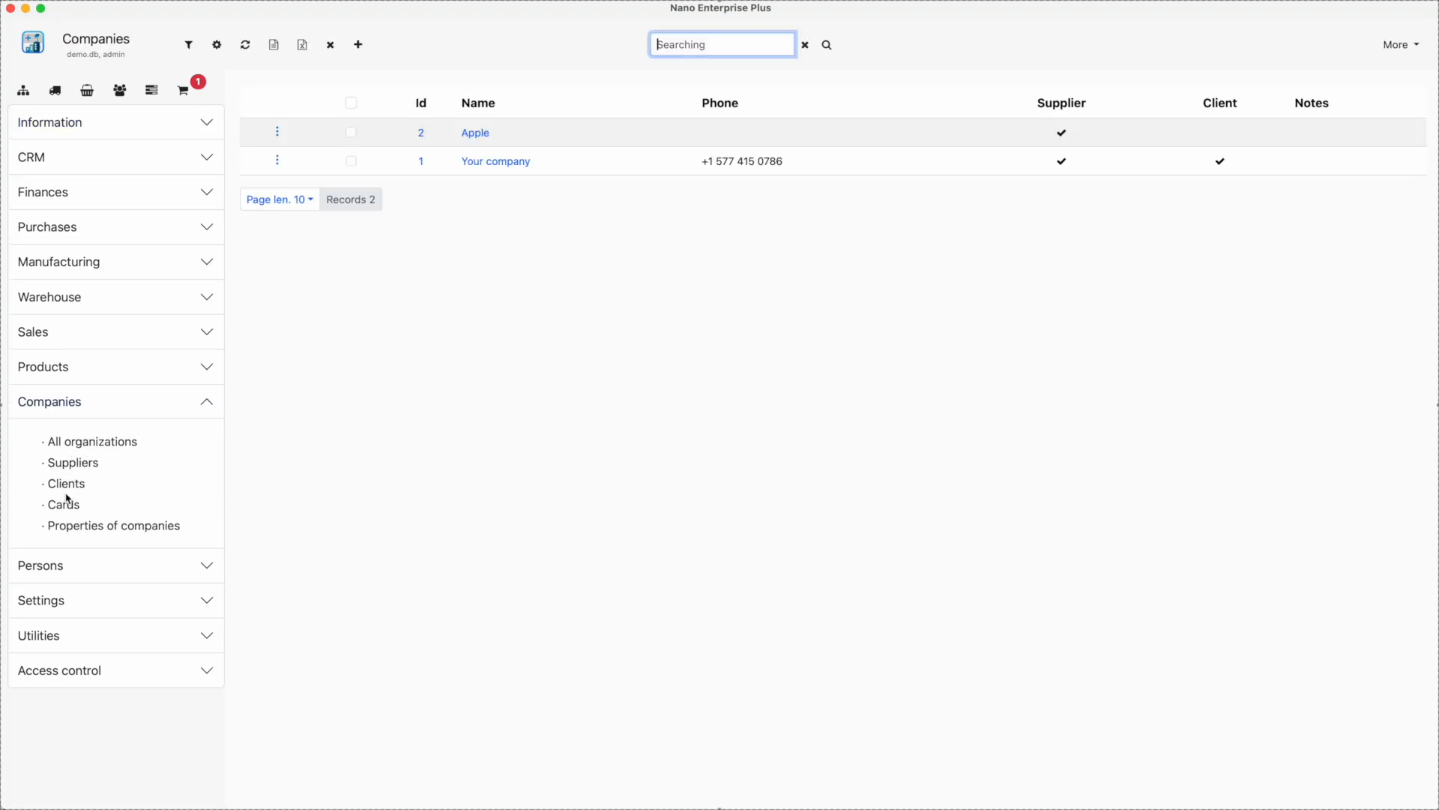
click(65, 487)
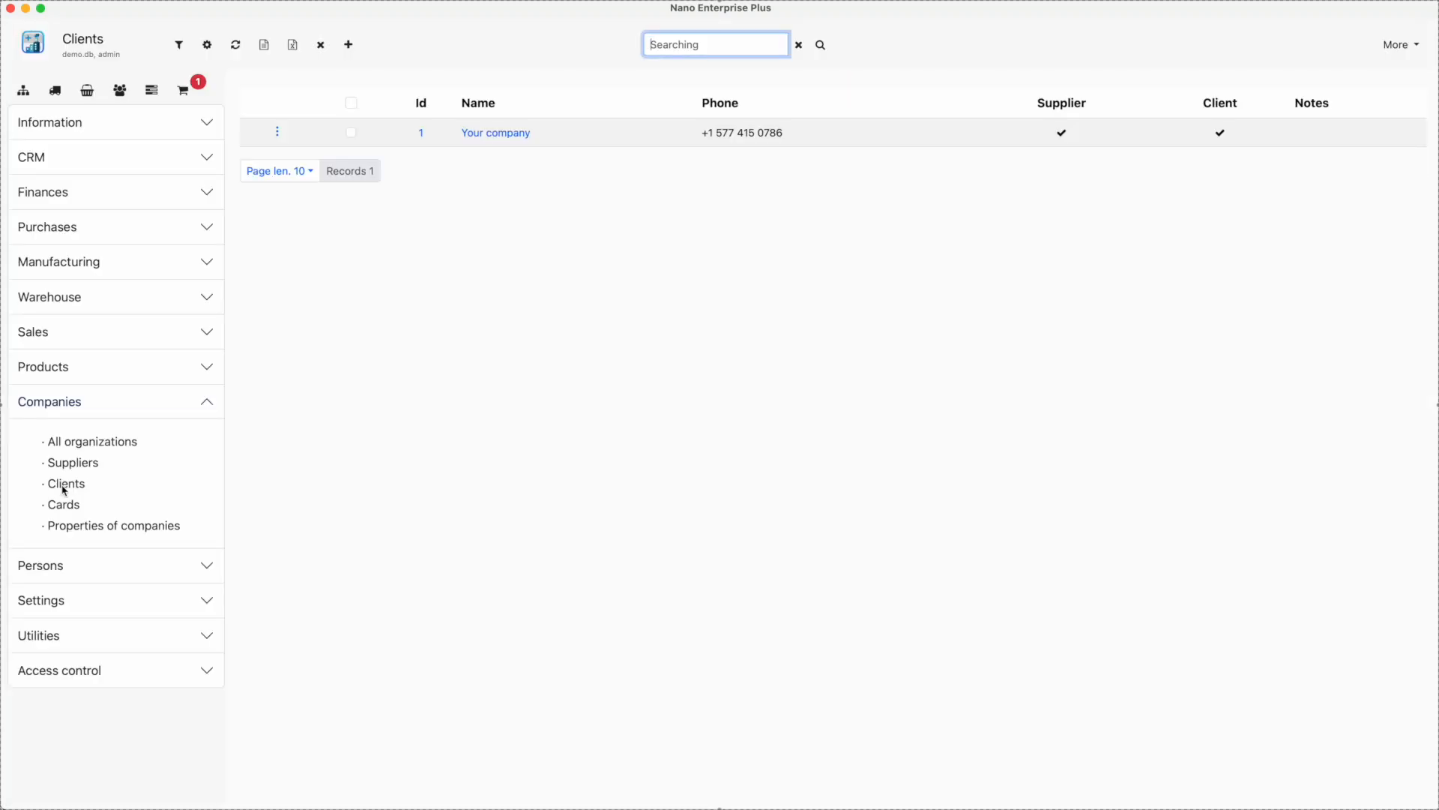
click(349, 45)
click(577, 267)
text(Galaxy)
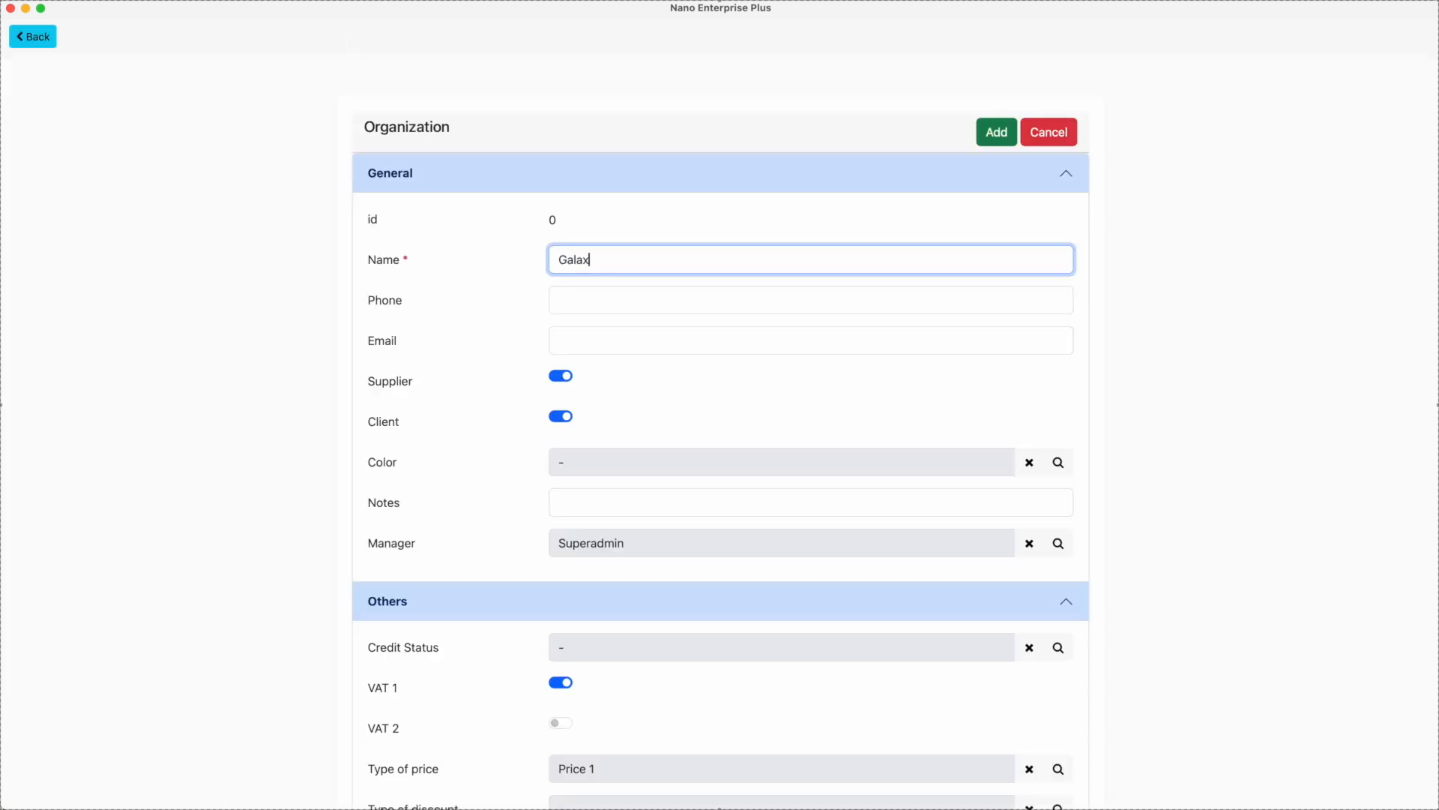
click(560, 376)
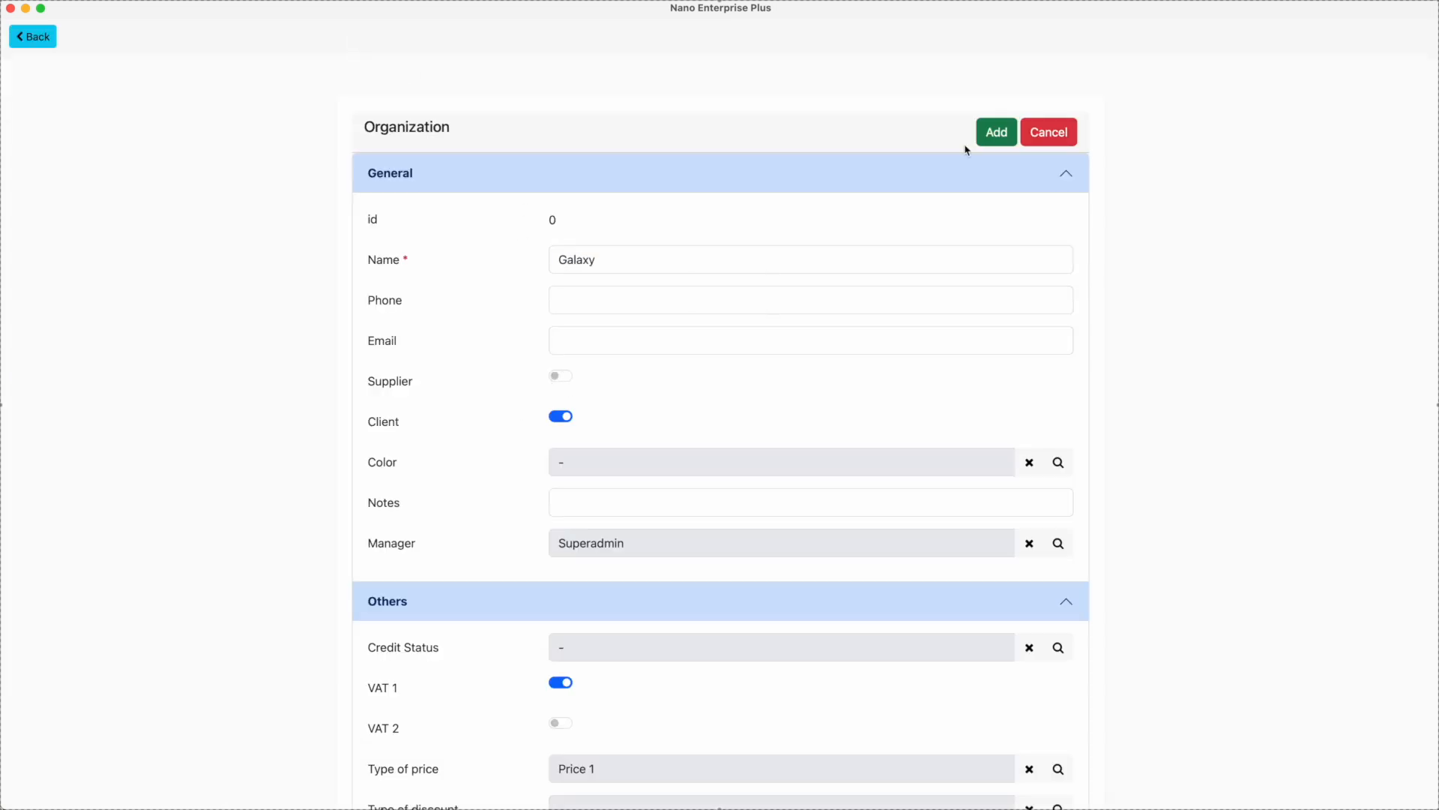
click(996, 132)
click(33, 37)
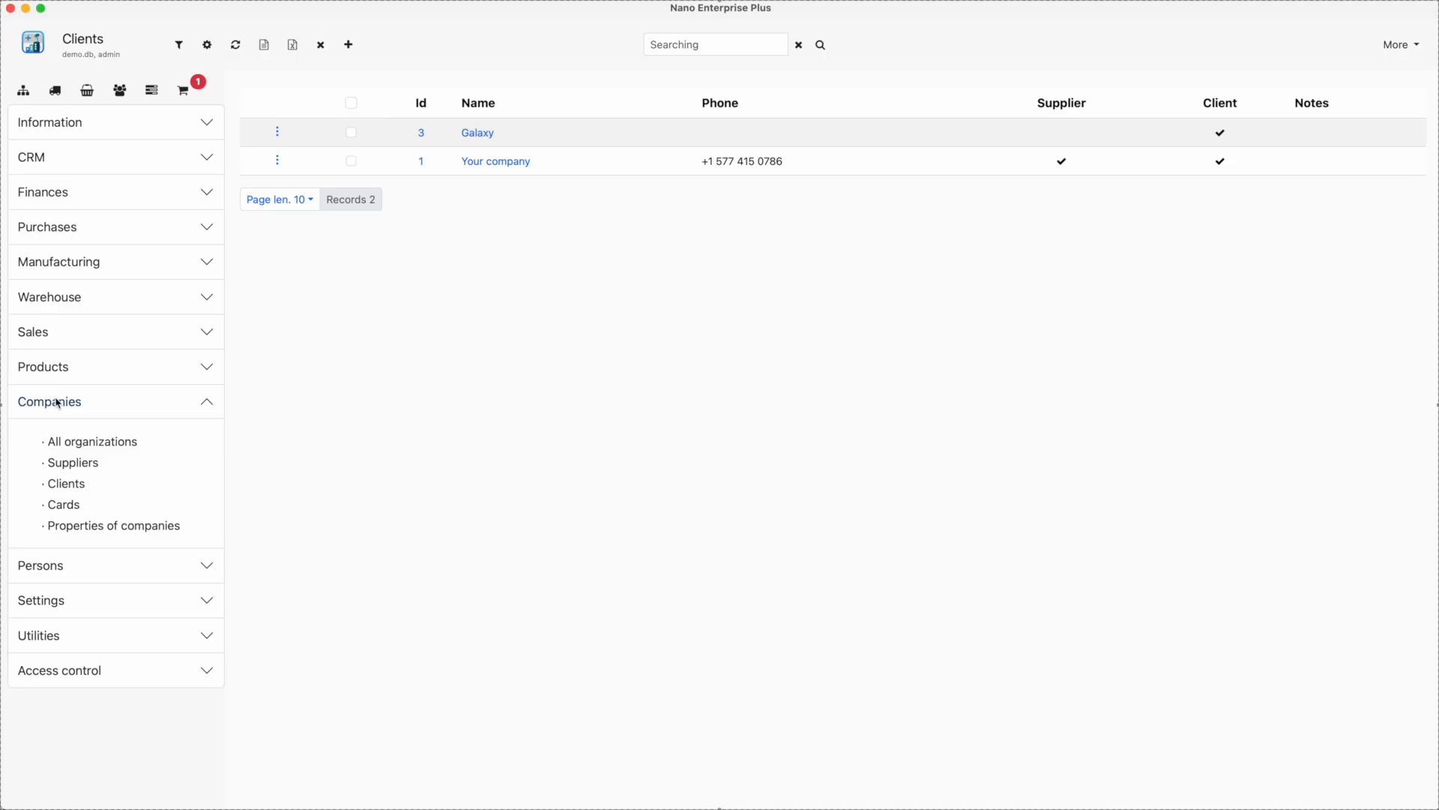
- Load the sample CSV file into the CSV import for the persons list
click(58, 403)
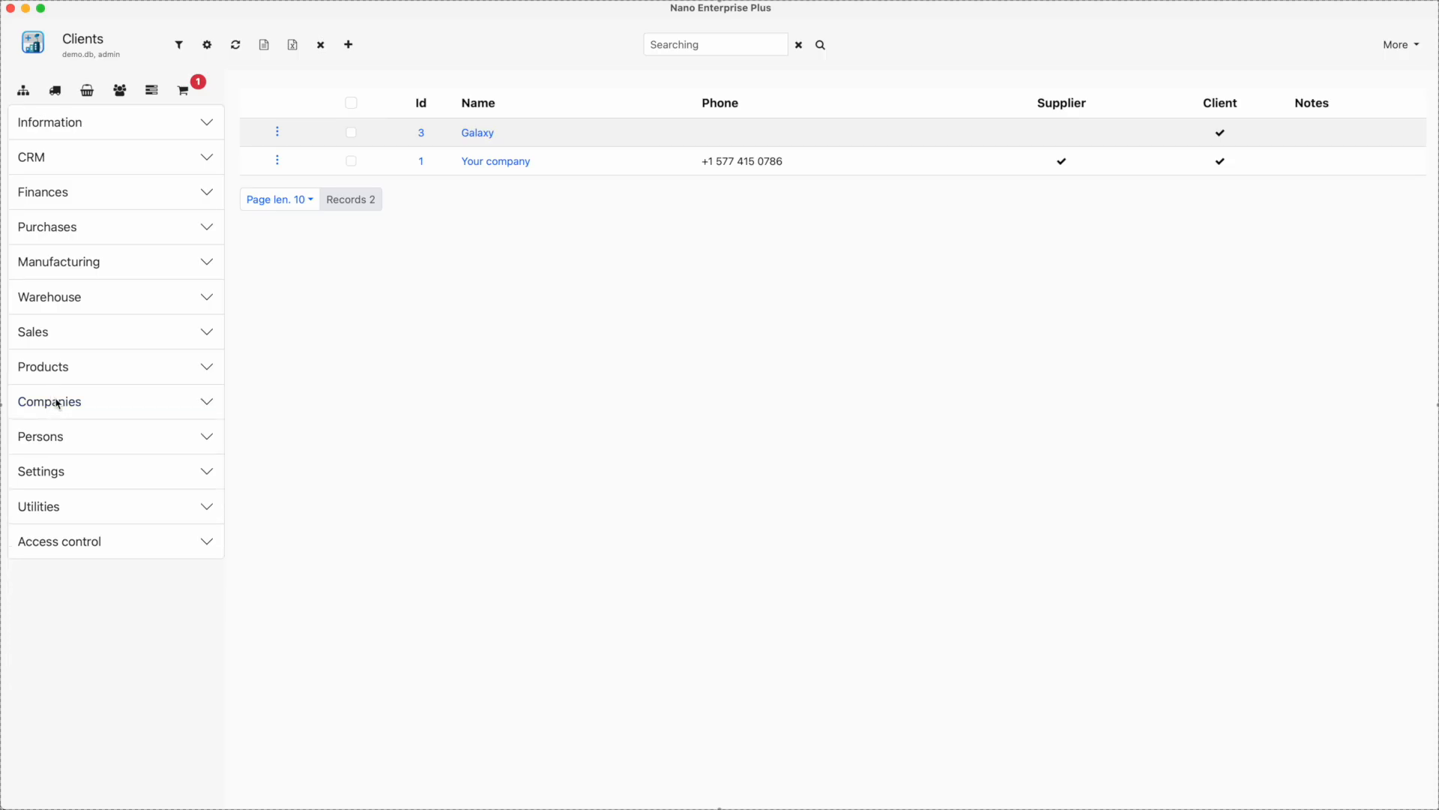
click(42, 440)
click(61, 480)
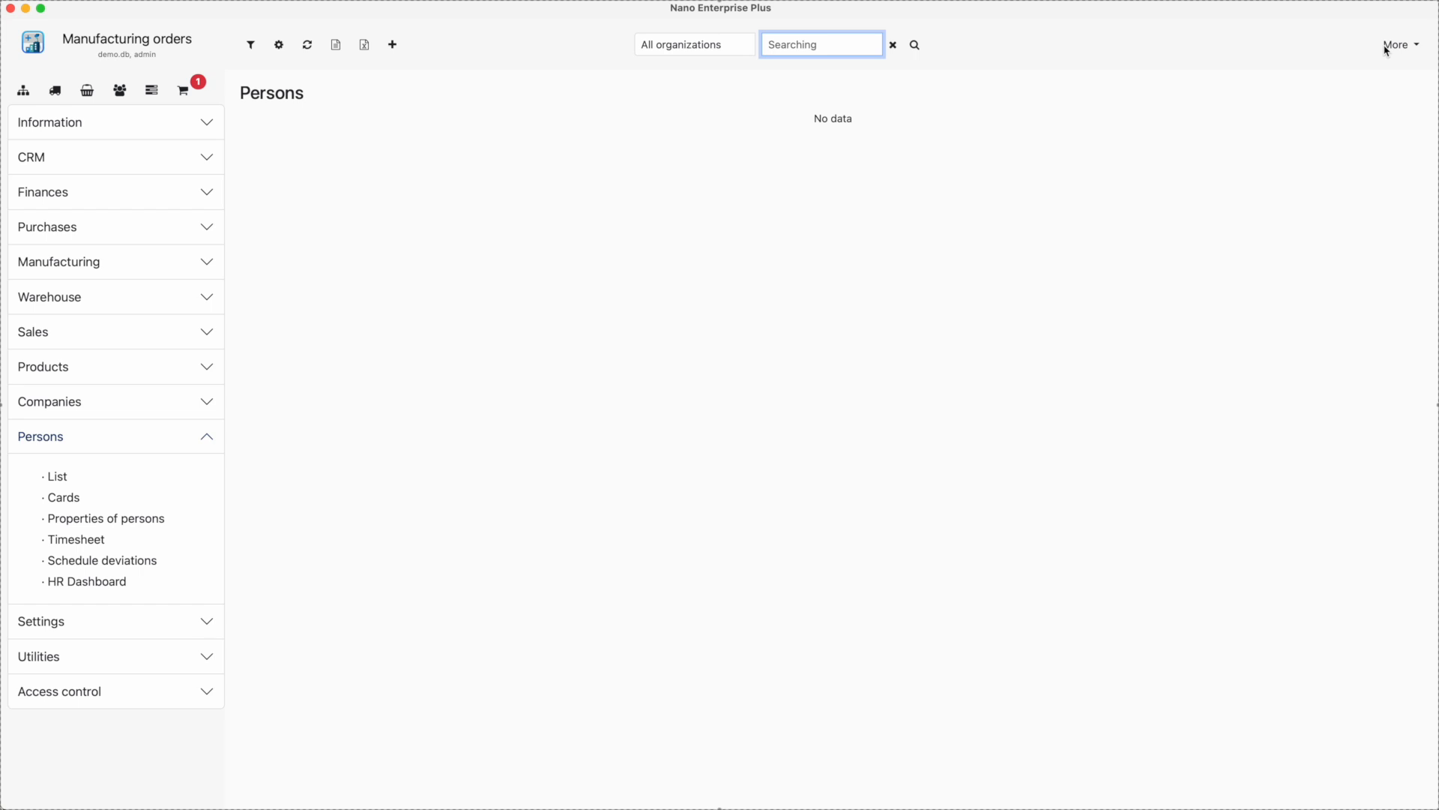
click(1395, 46)
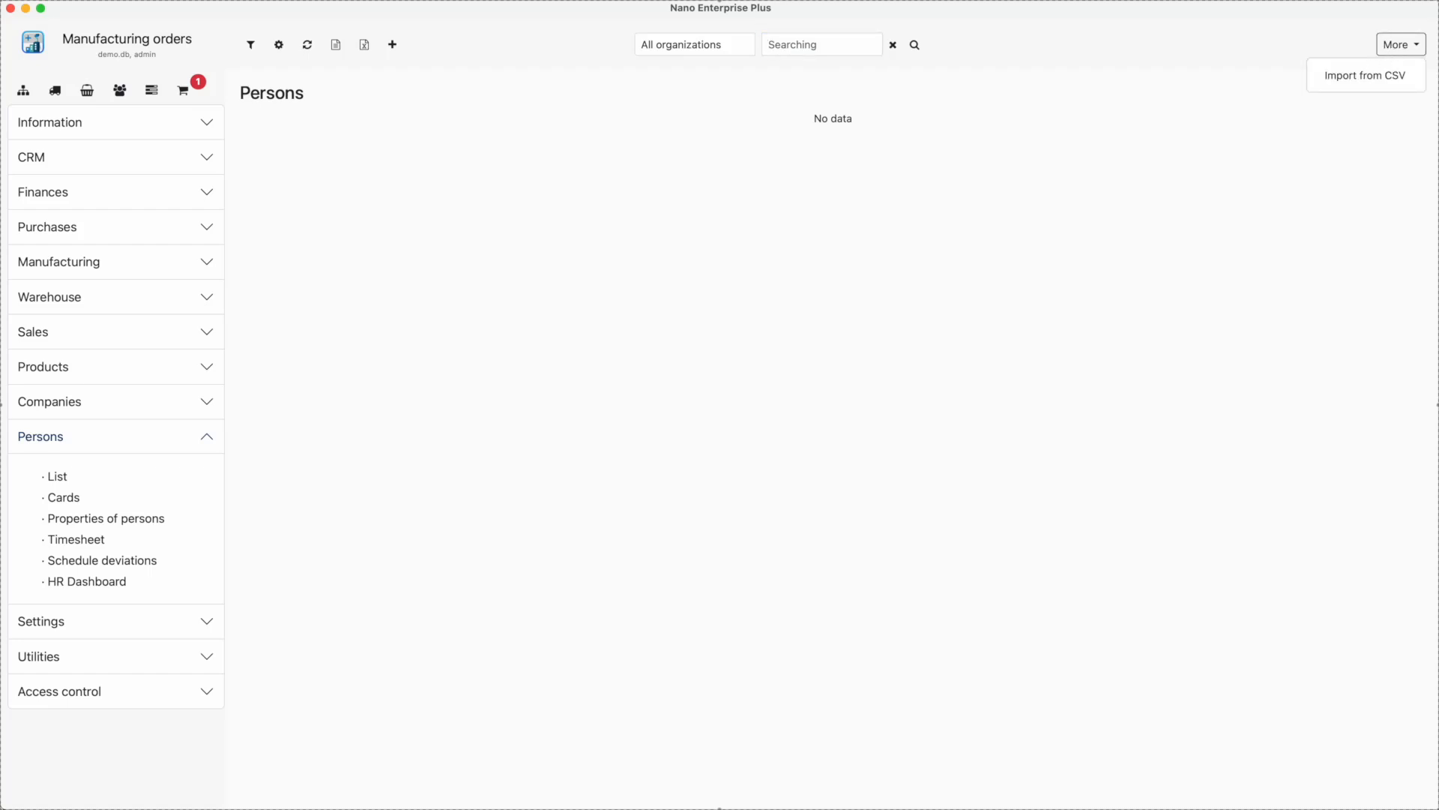
click(1362, 78)
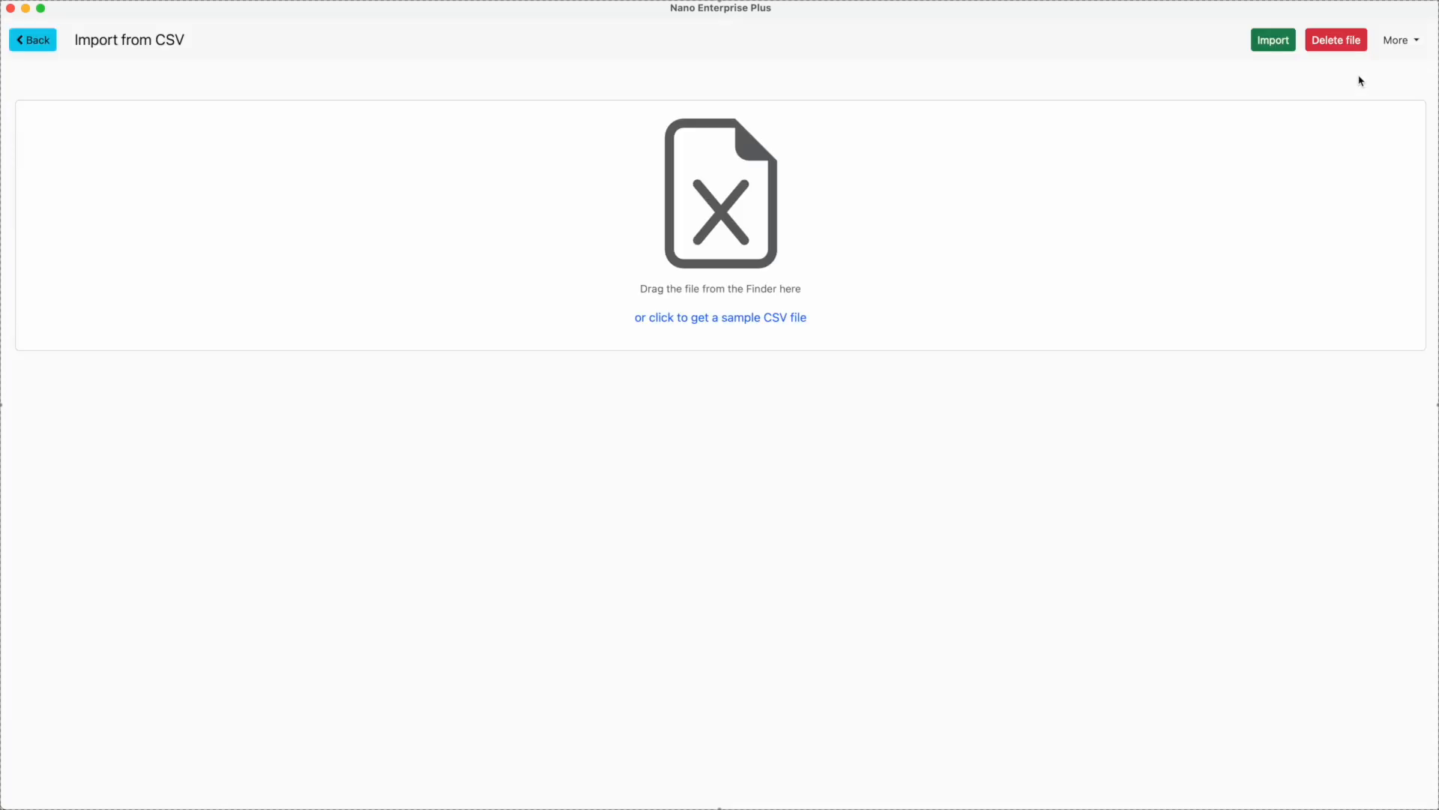
click(733, 322)
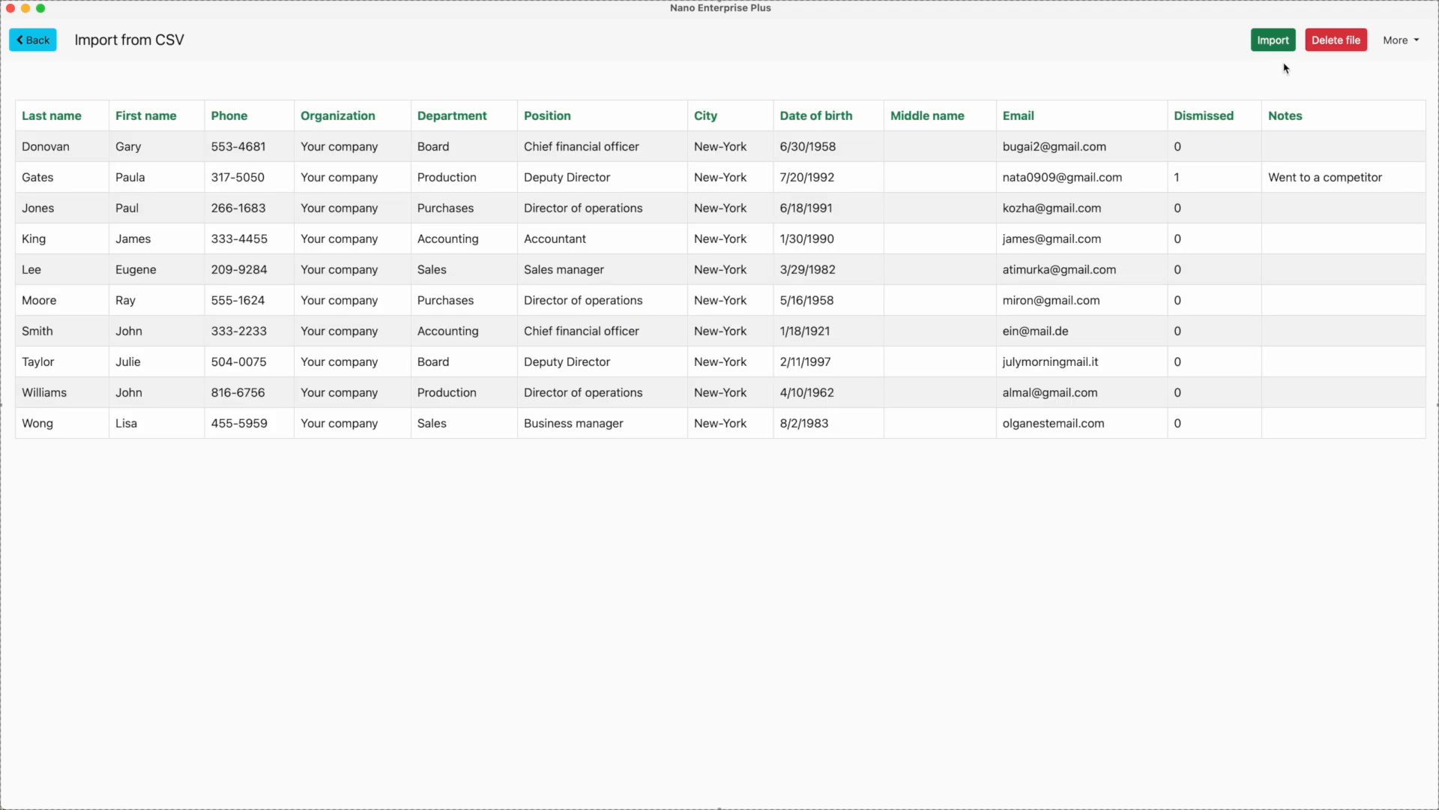
- Import the loaded persons into the database and return to the persons list
click(1269, 45)
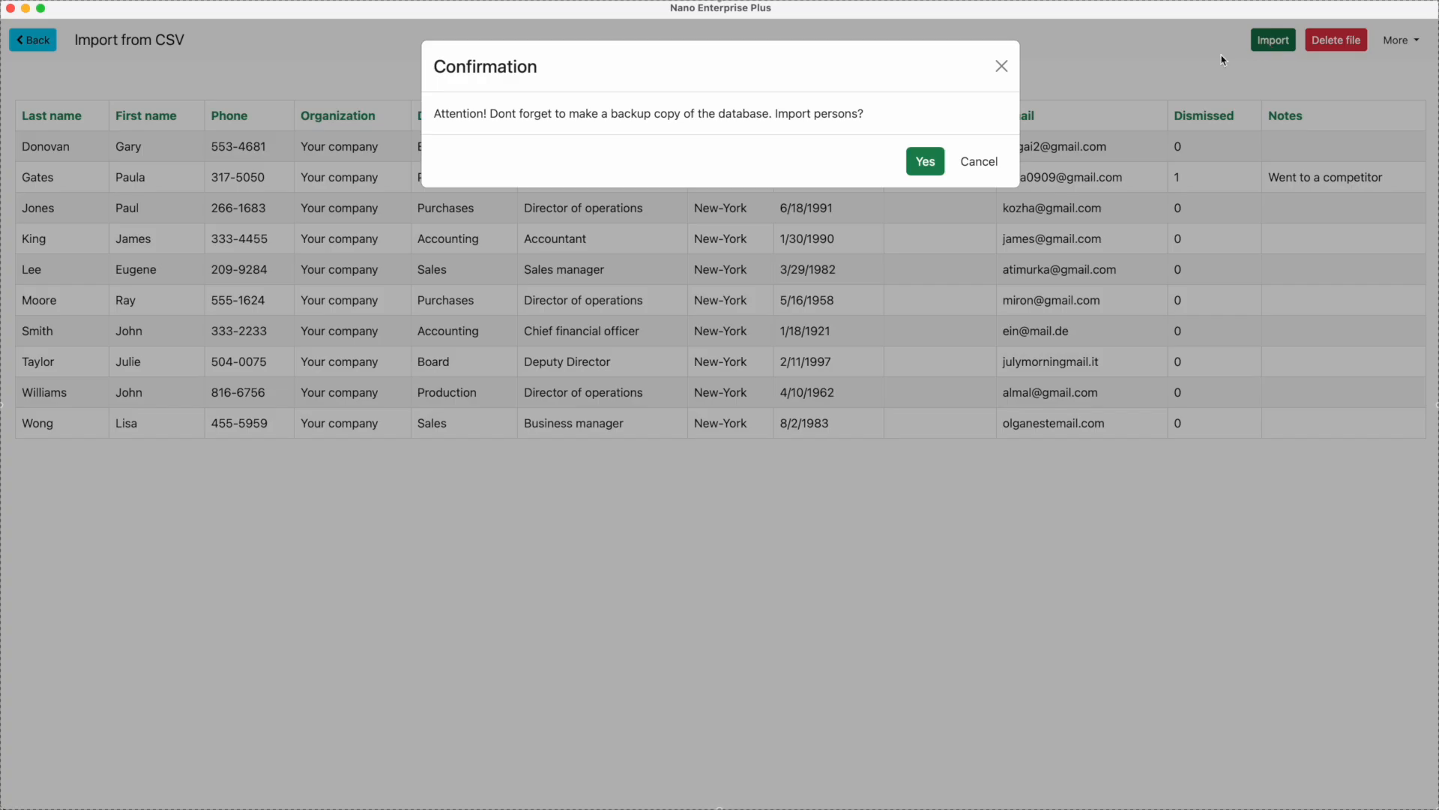
click(927, 159)
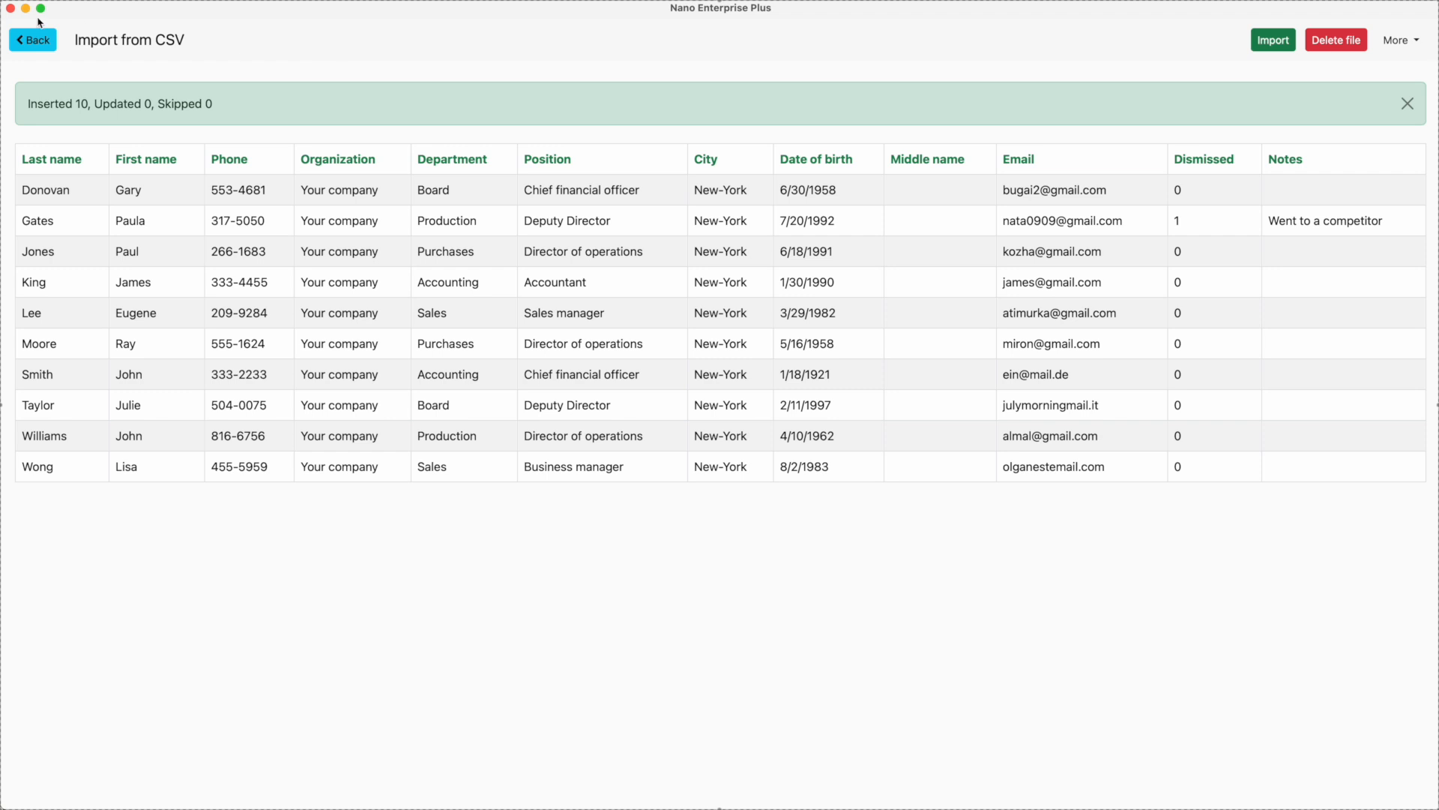
click(36, 48)
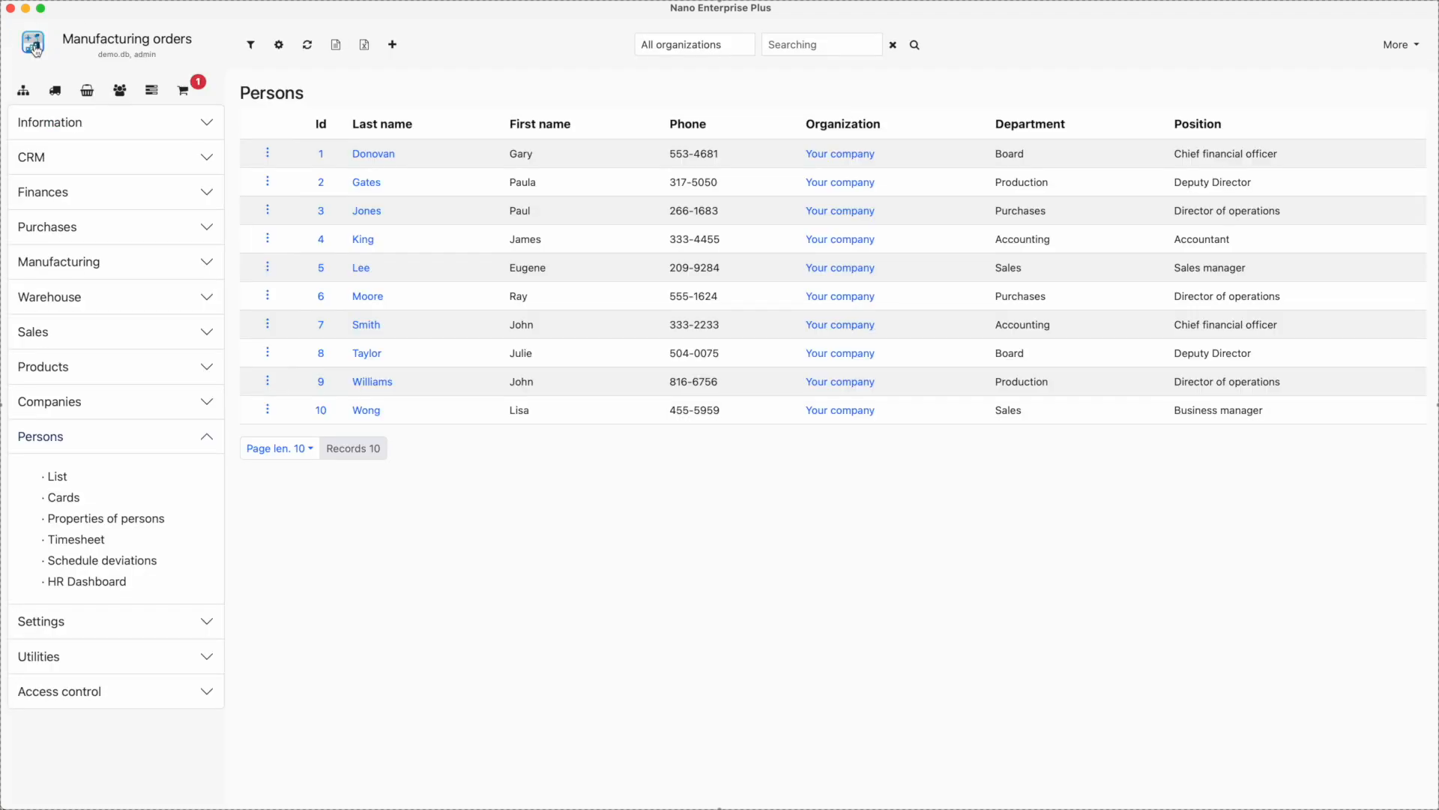
- Start an Investment transaction from the record of the person in the Sales manager position, with an amount of 10000
click(361, 269)
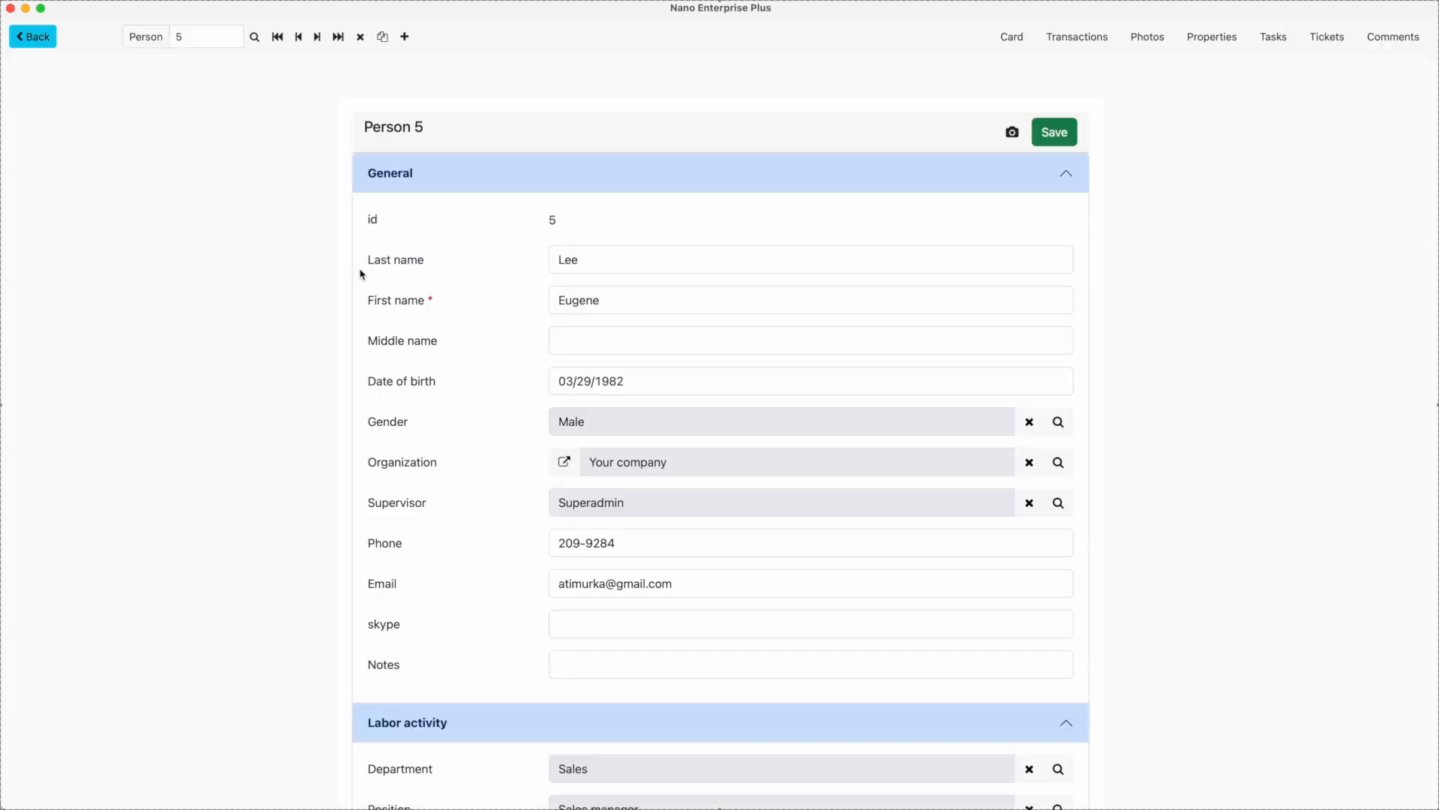
click(1068, 41)
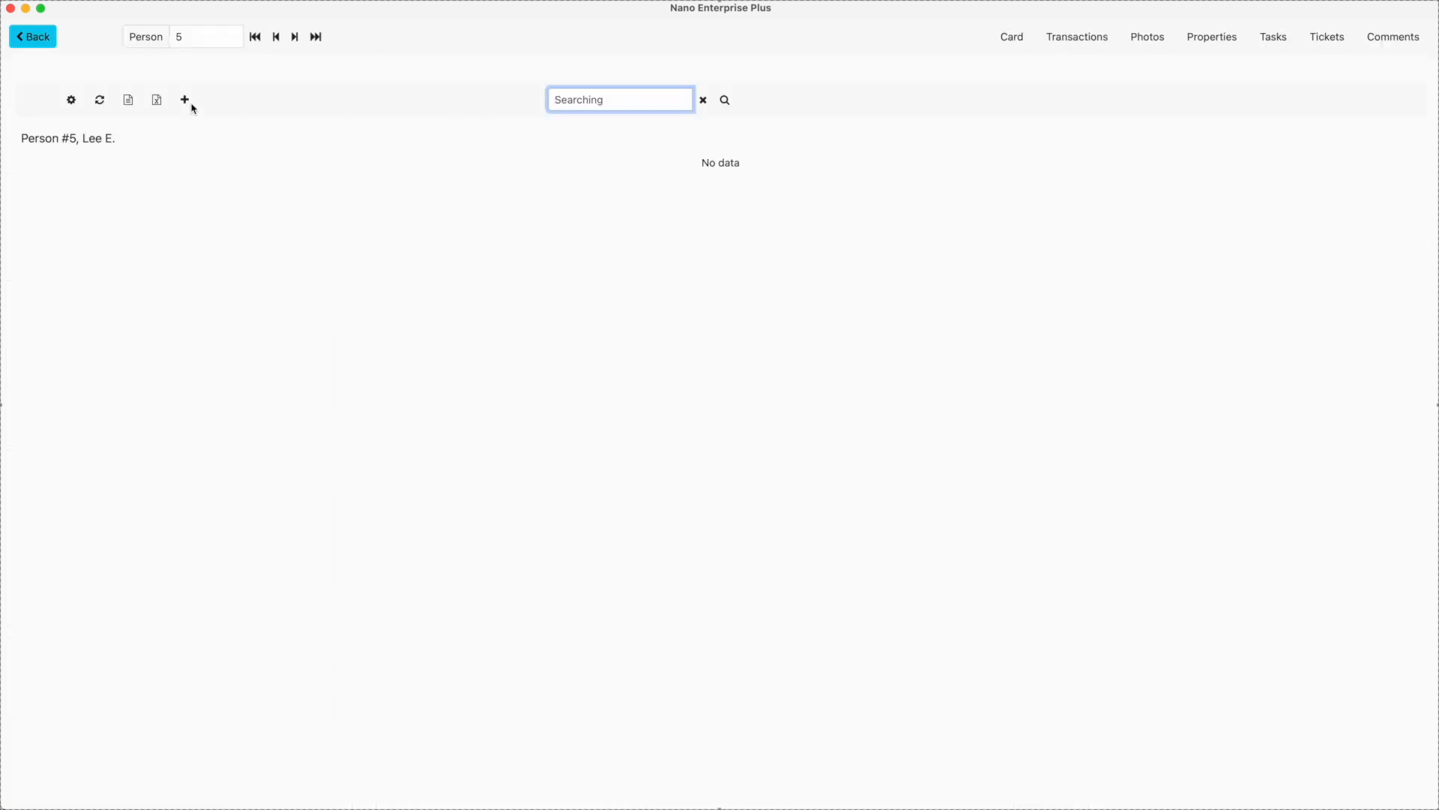
click(184, 100)
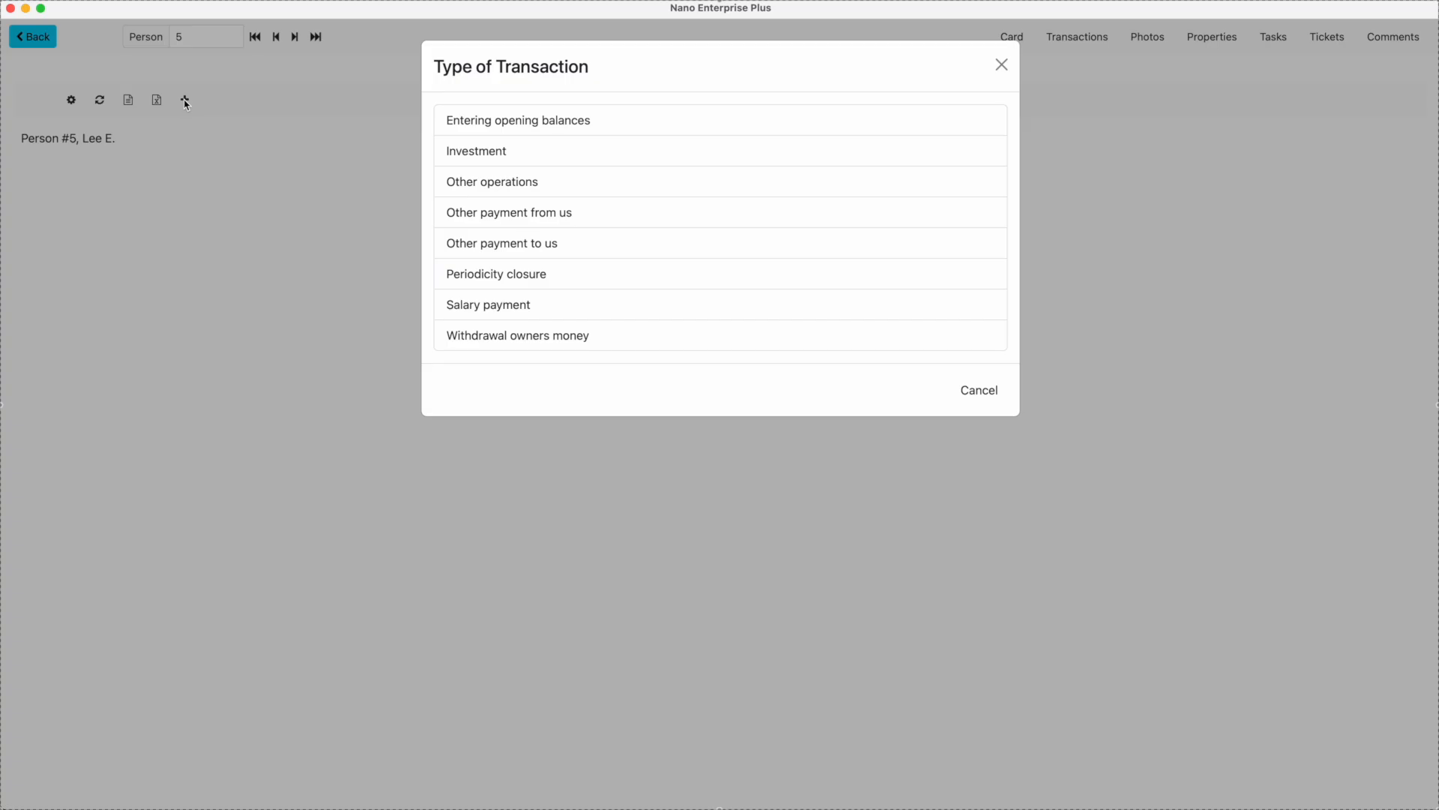
click(495, 154)
click(584, 547)
key(BackSpace)
text(10000)
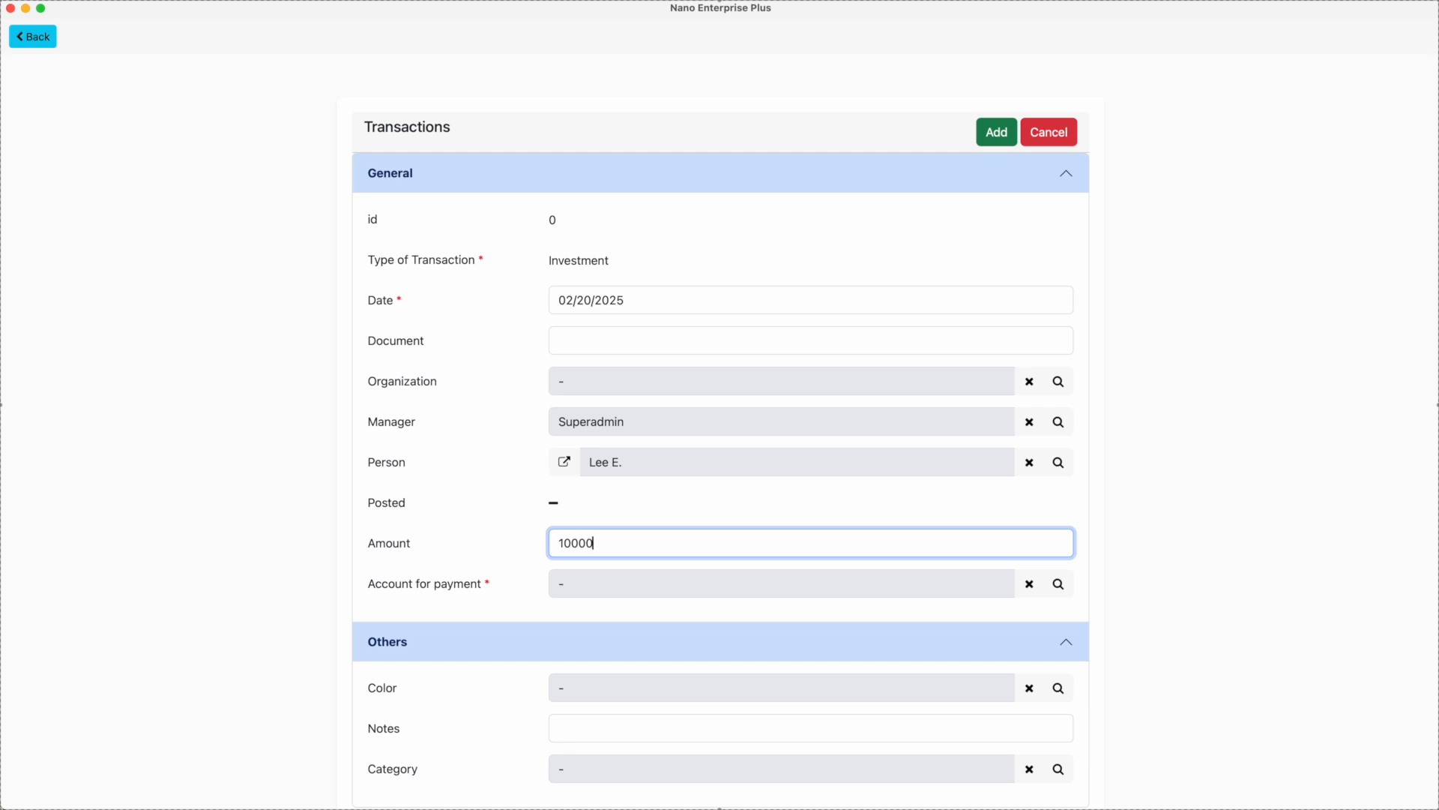
- Choose Bank as the investment's account for payment, add the transaction, and return to the persons list
click(993, 135)
click(1061, 585)
click(384, 204)
click(986, 135)
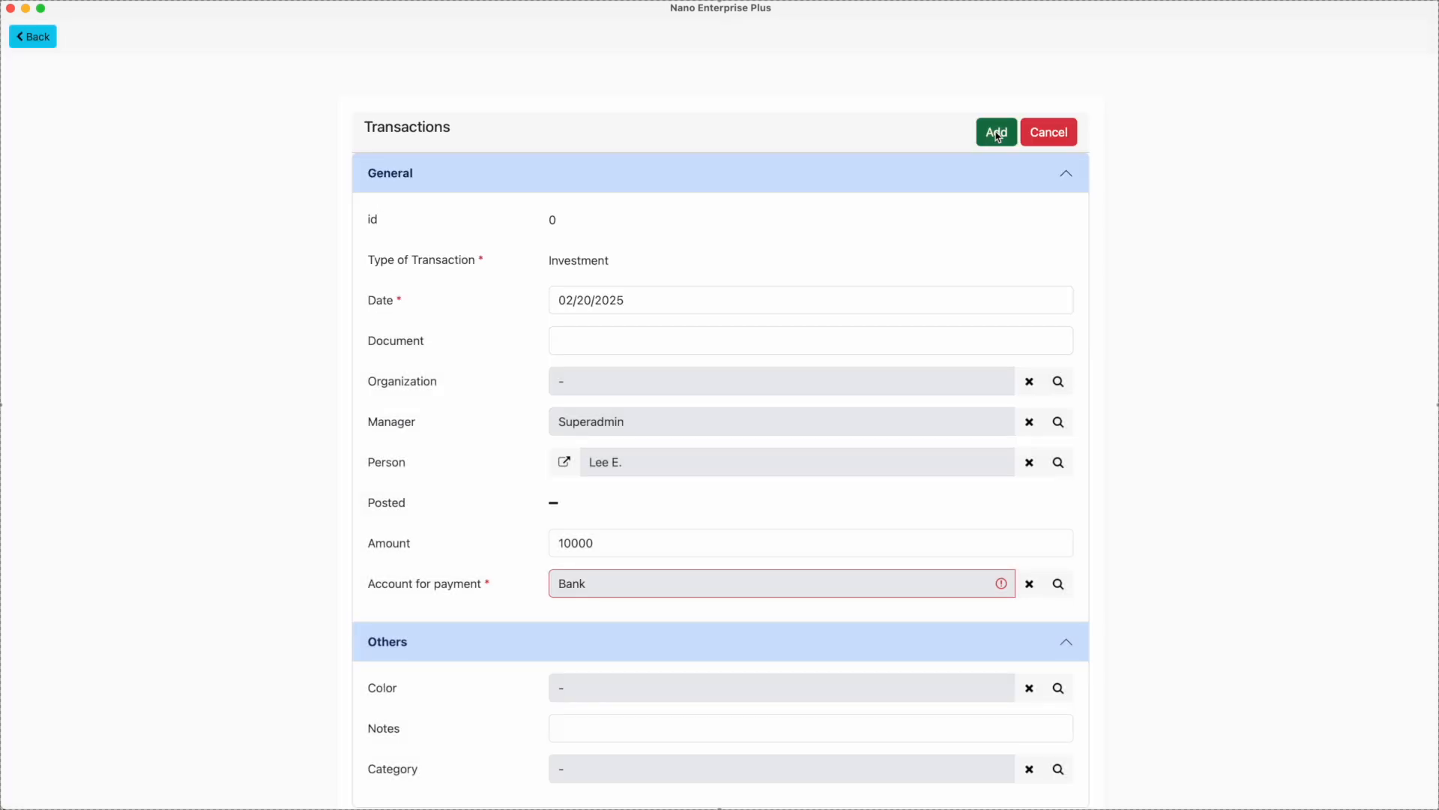
click(17, 43)
click(17, 43)
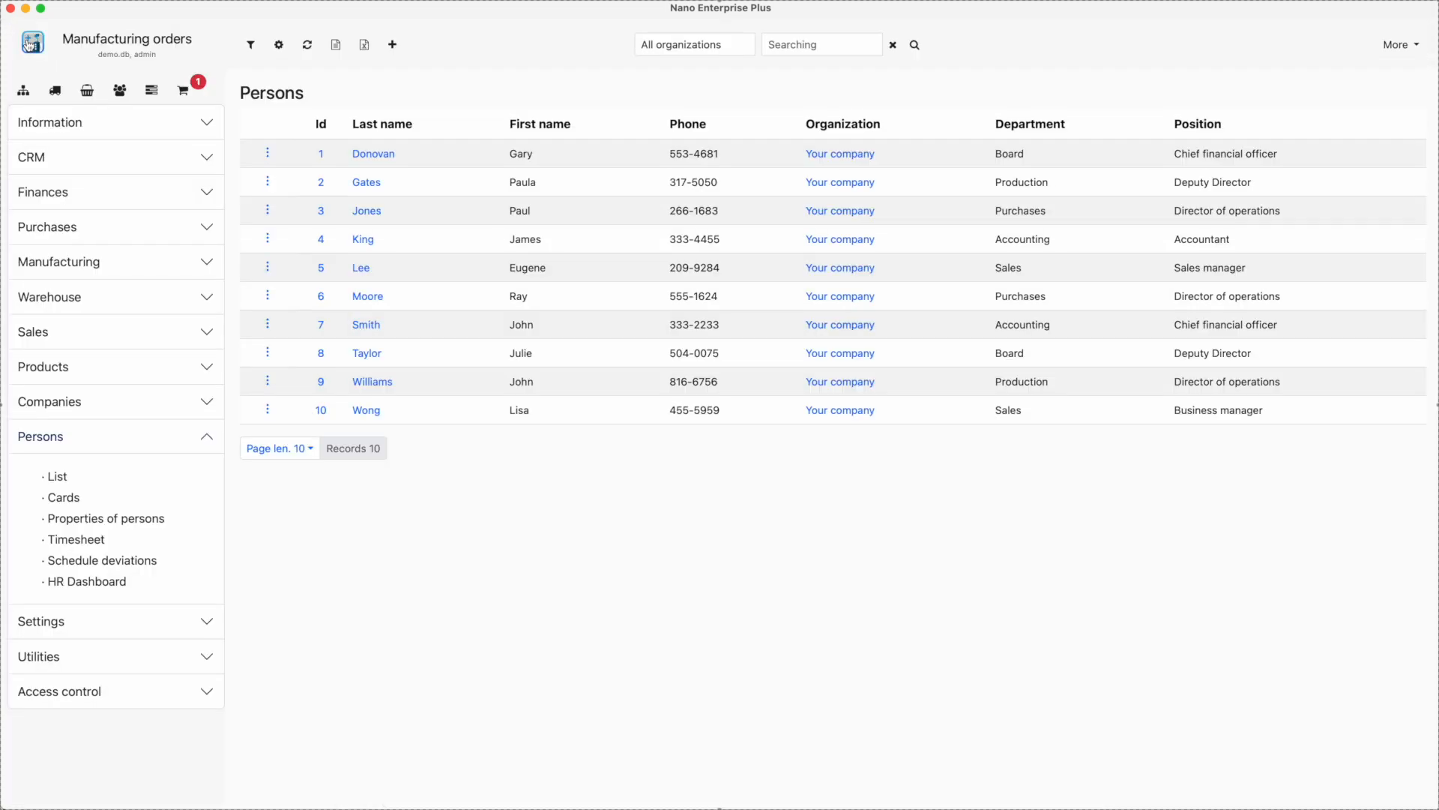
- View the dashboard's details for the Cash balance
click(68, 129)
click(76, 163)
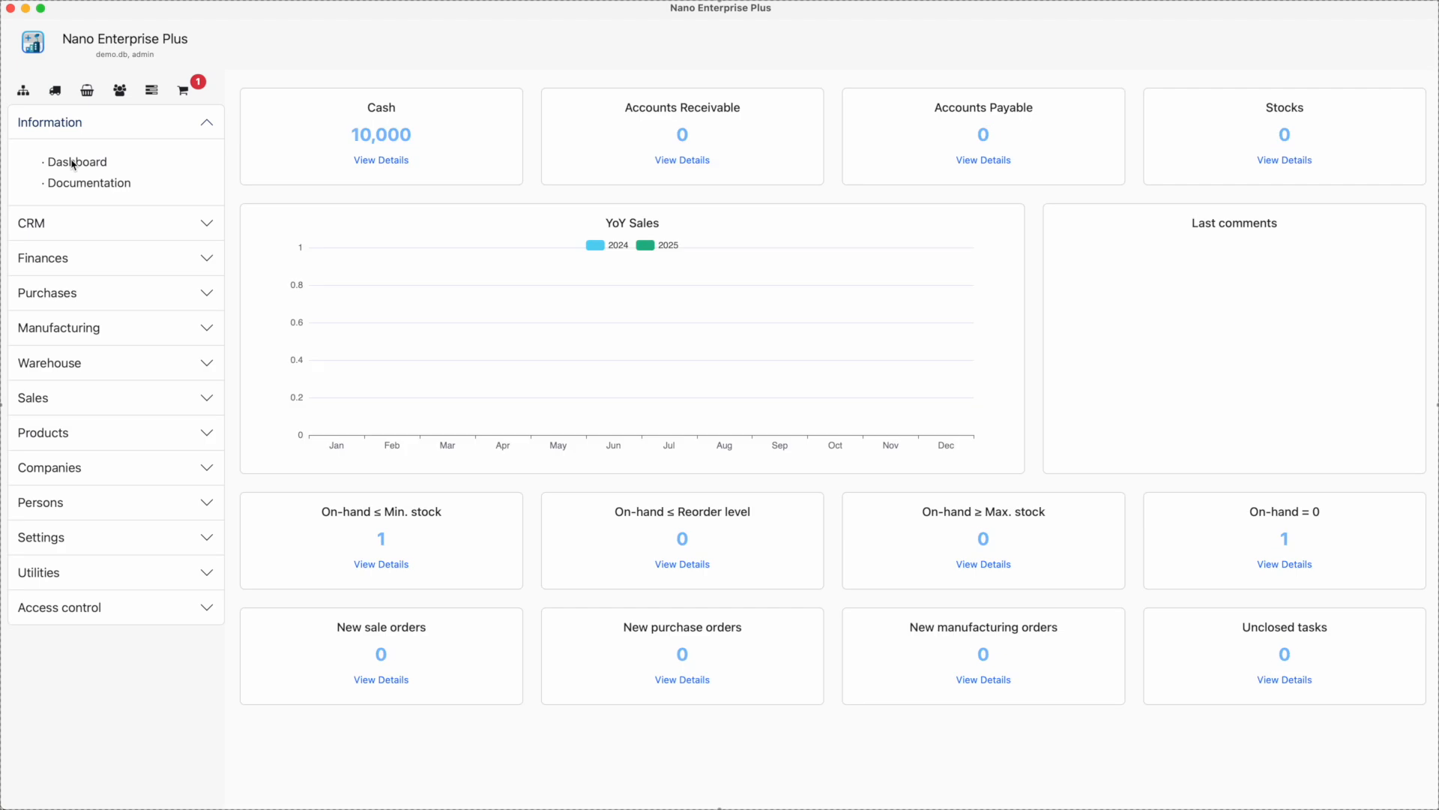
click(388, 161)
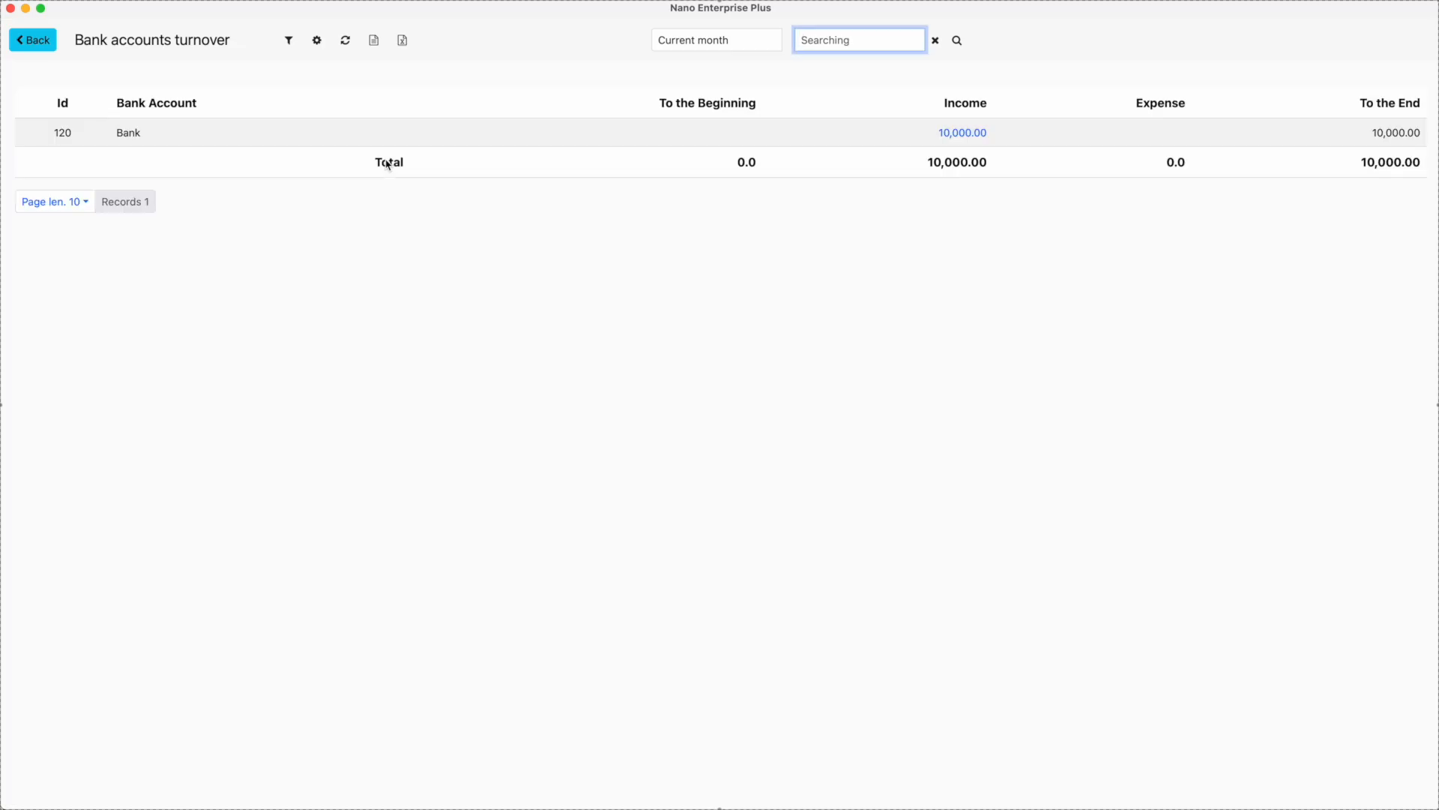
- Calculate the accounting financial reports as of 02/20/2025 and view the Balance Sheet
click(91, 377)
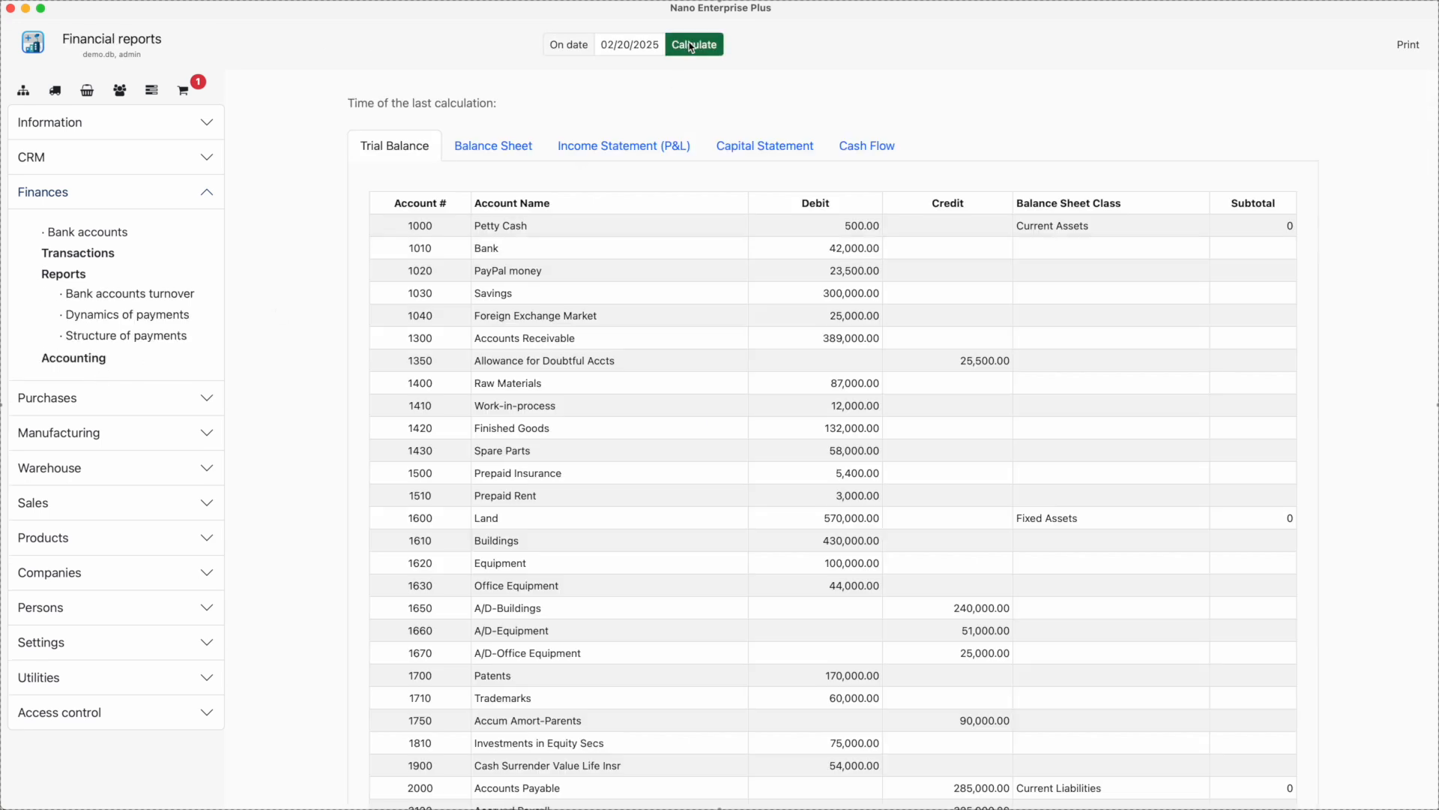
click(693, 48)
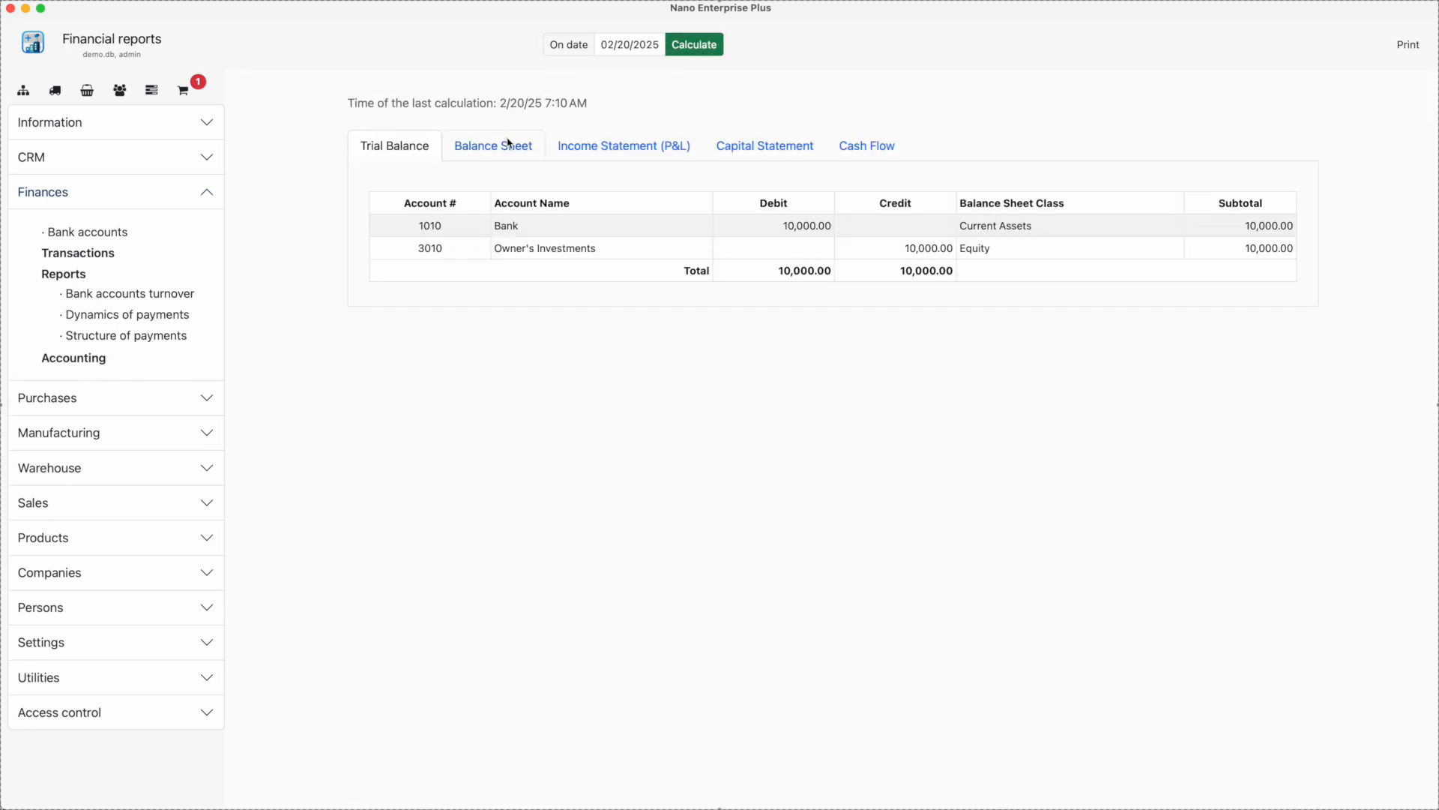
click(511, 143)
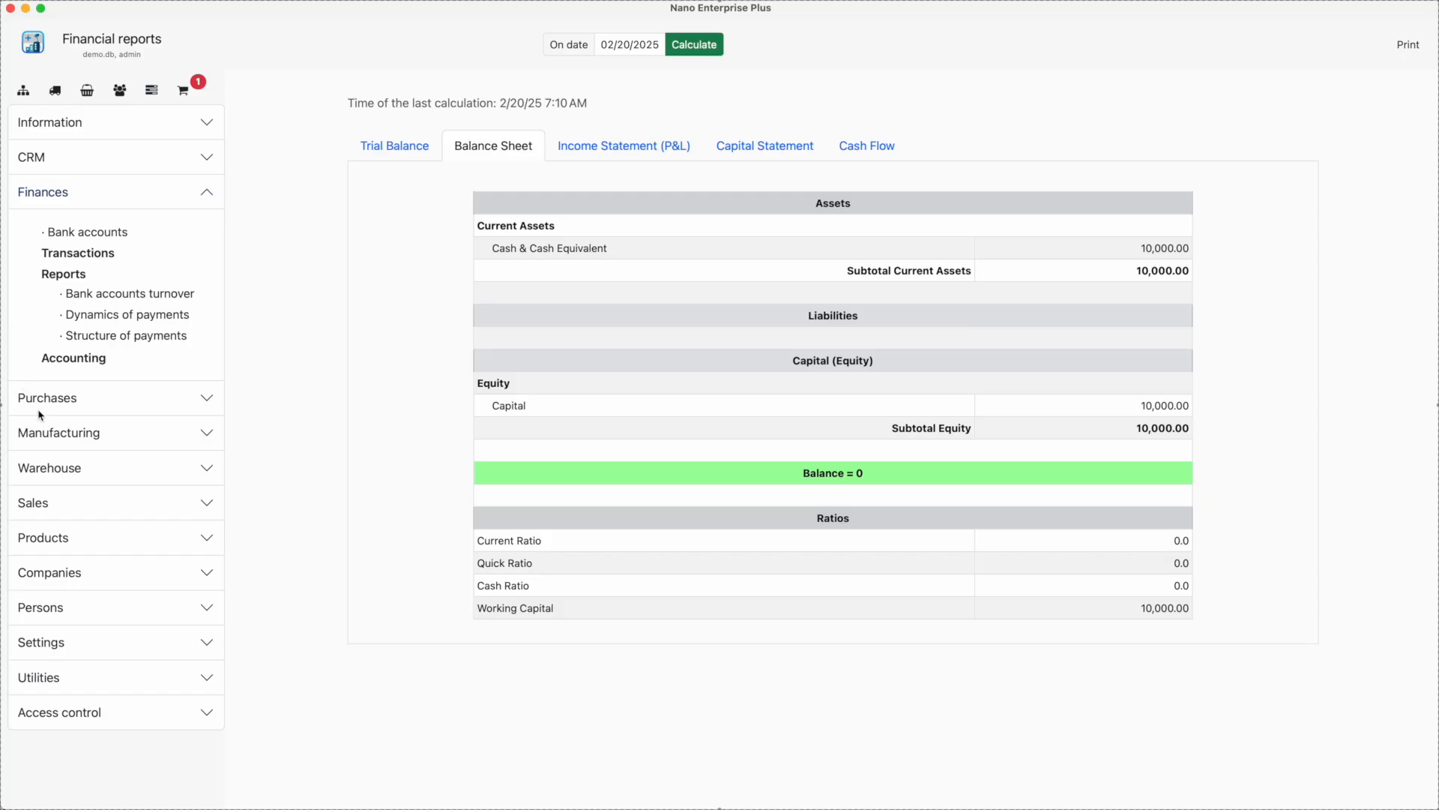
- Create a purchase order with Apple as the supplier
click(52, 401)
click(60, 272)
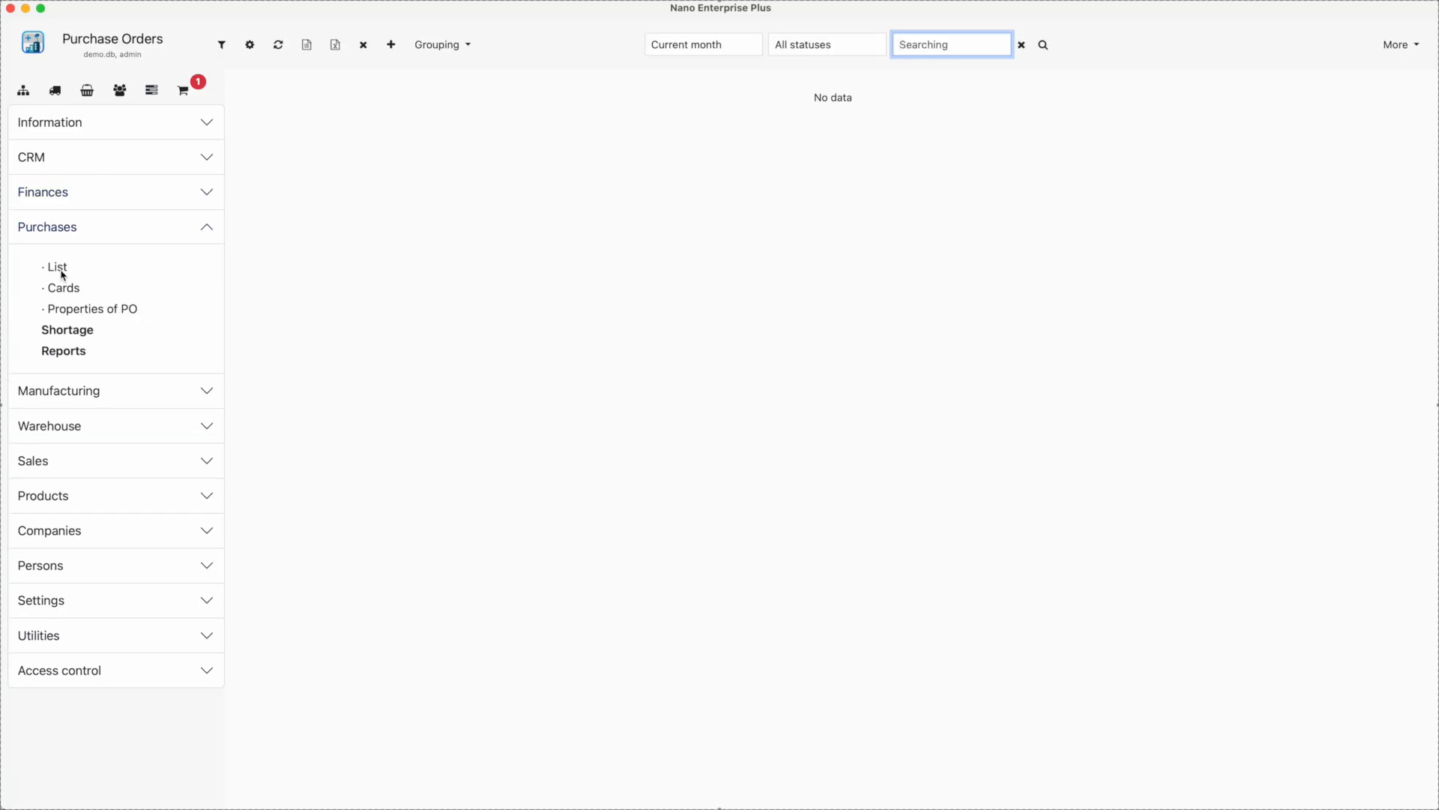
click(391, 45)
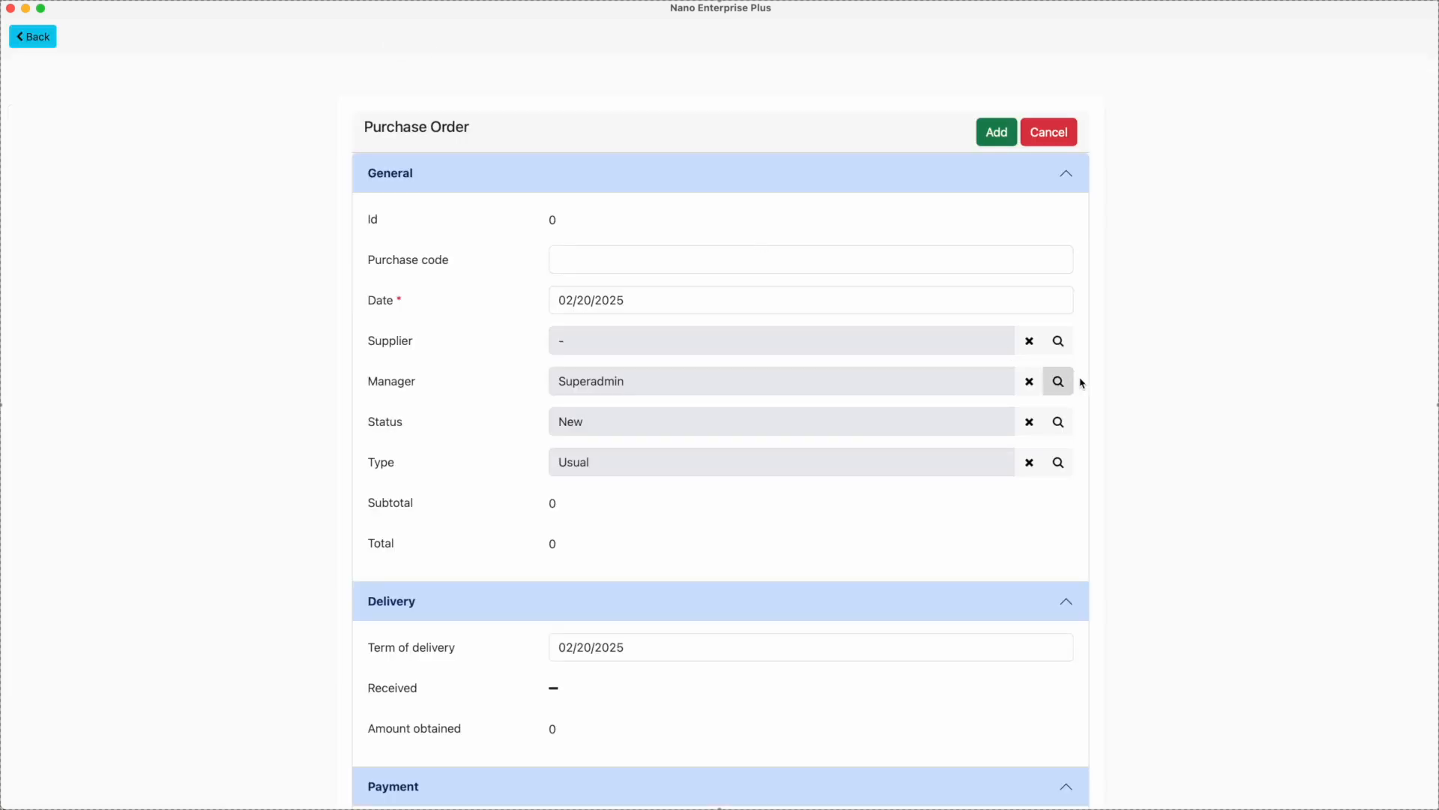
click(1057, 344)
click(380, 199)
click(997, 134)
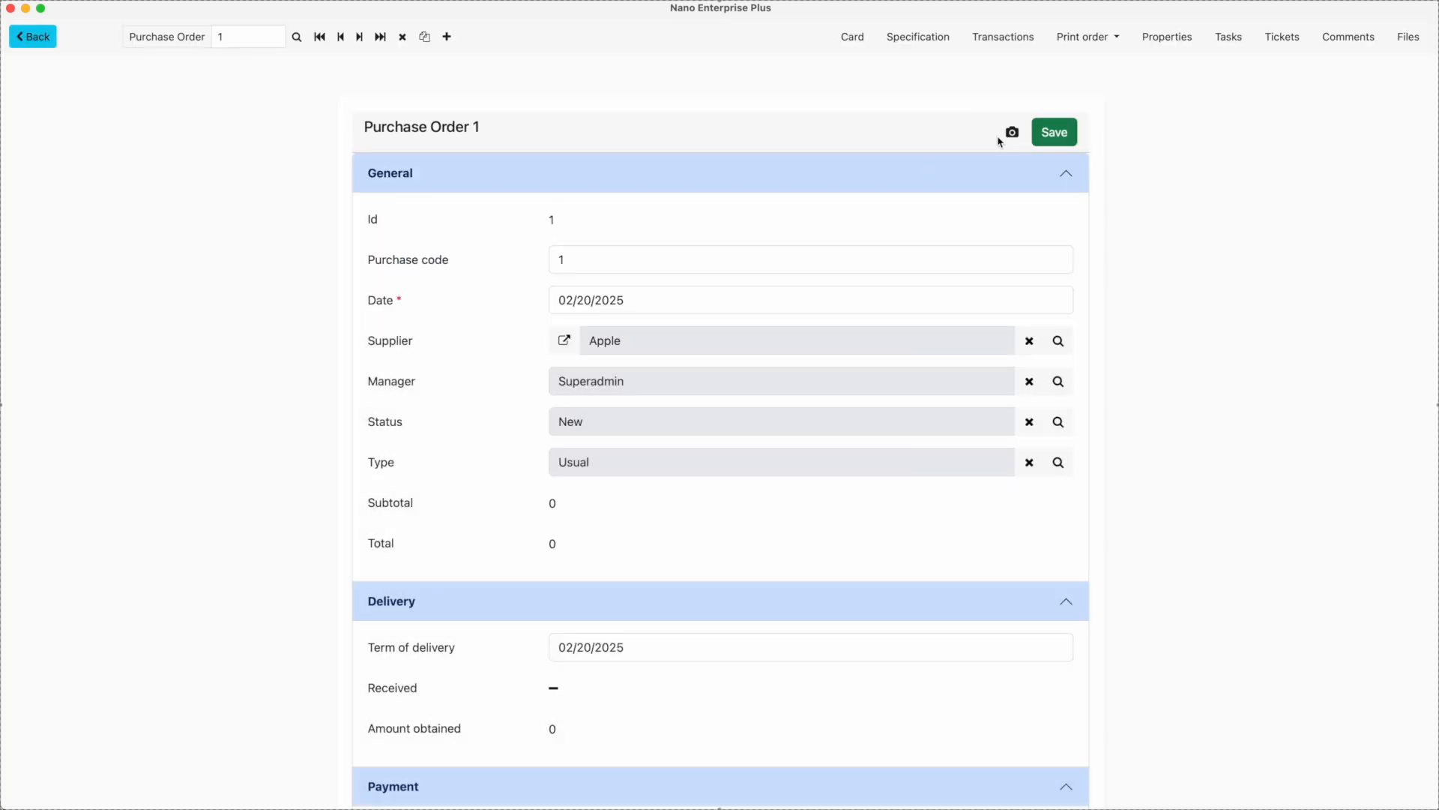
- Add one iPhone 16 Pro Max from the product catalog to the purchase order's specification, and return to the dashboard
click(911, 41)
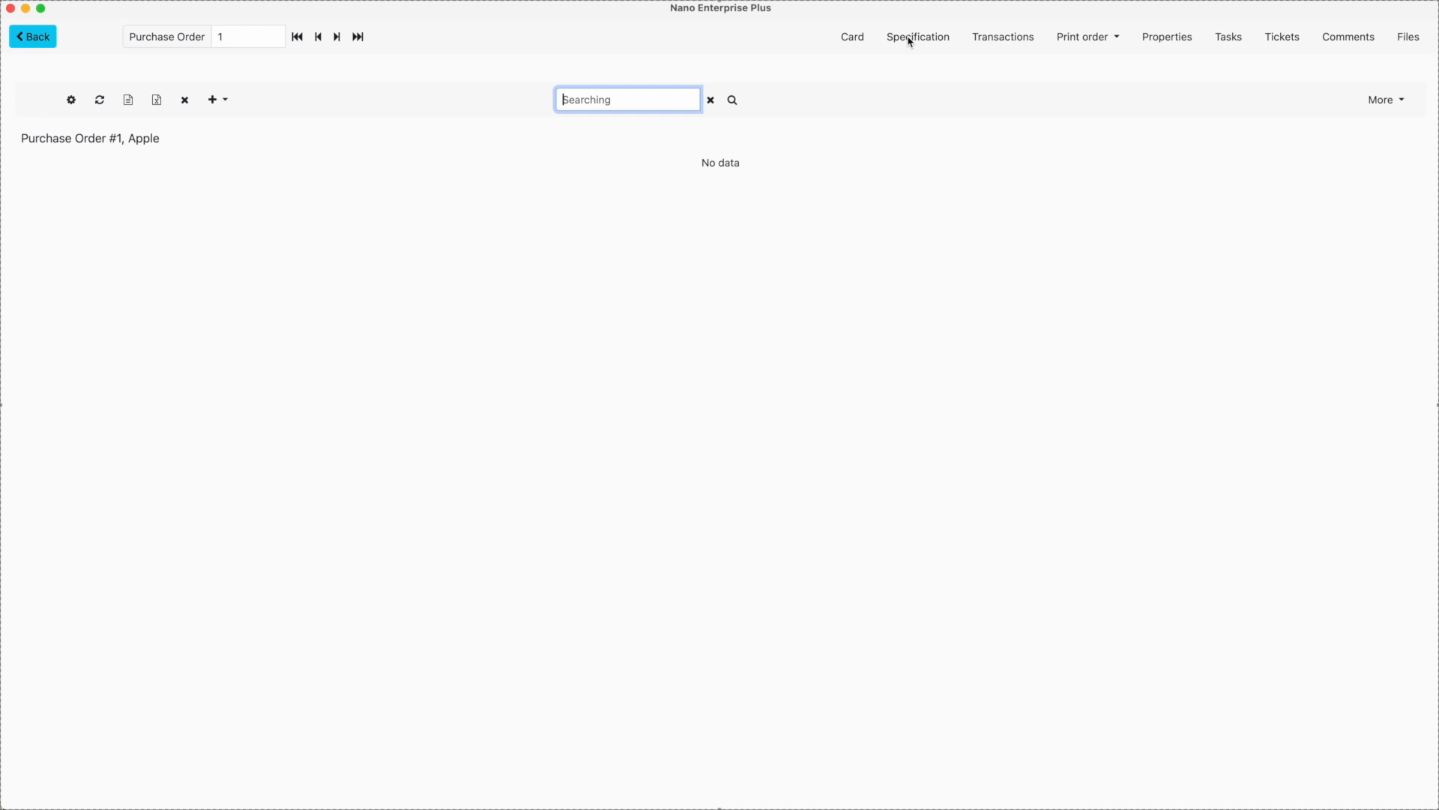
click(218, 102)
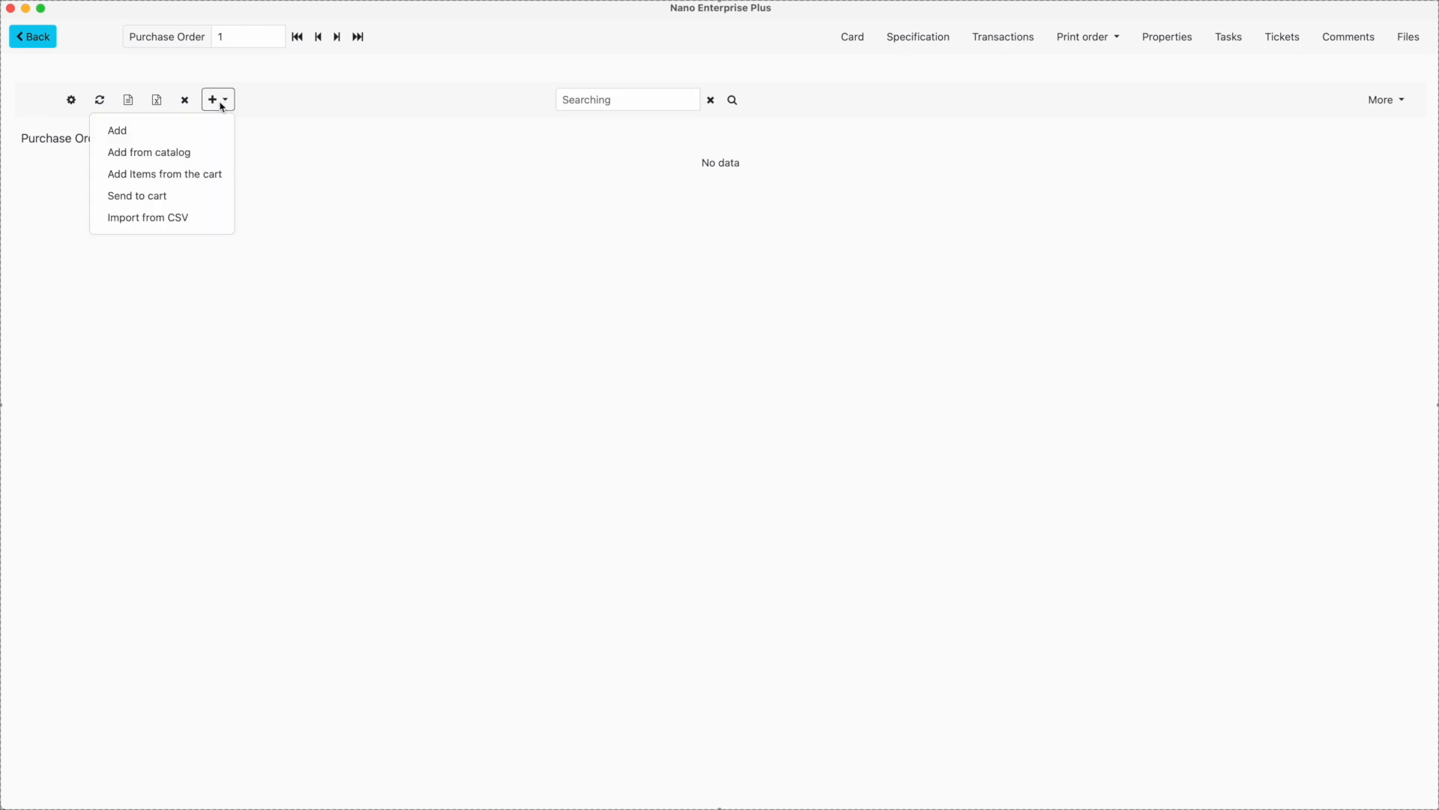
click(171, 153)
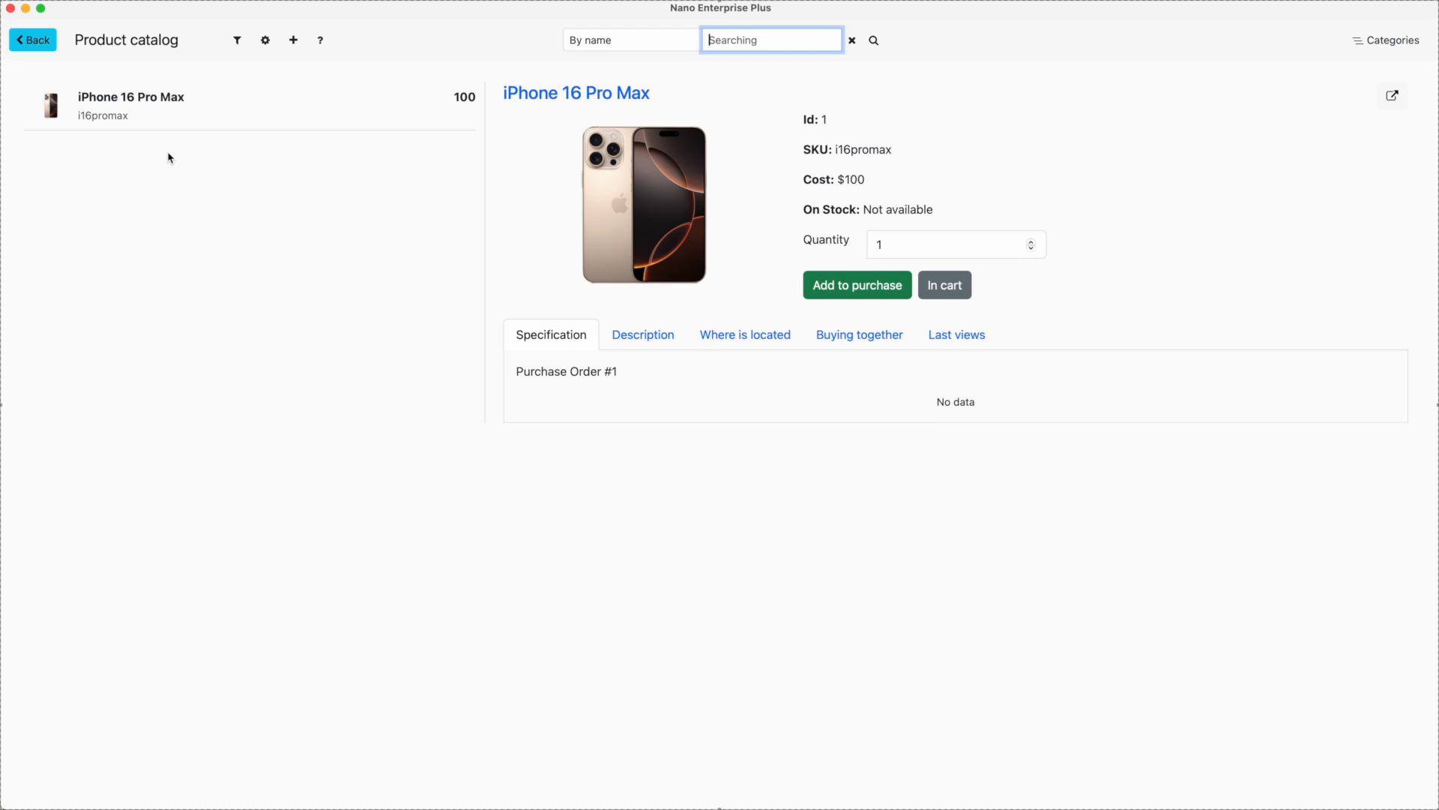
click(860, 288)
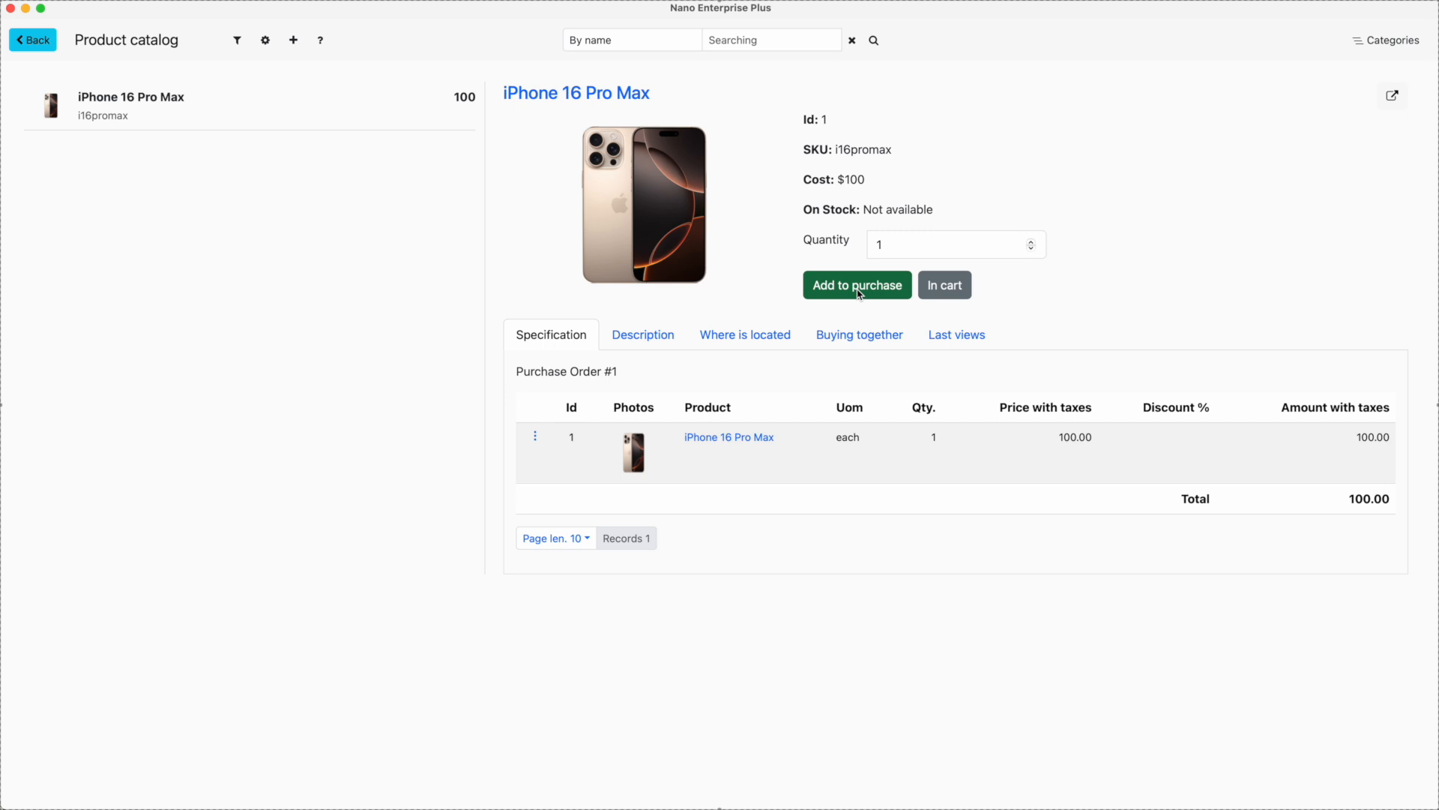
click(32, 40)
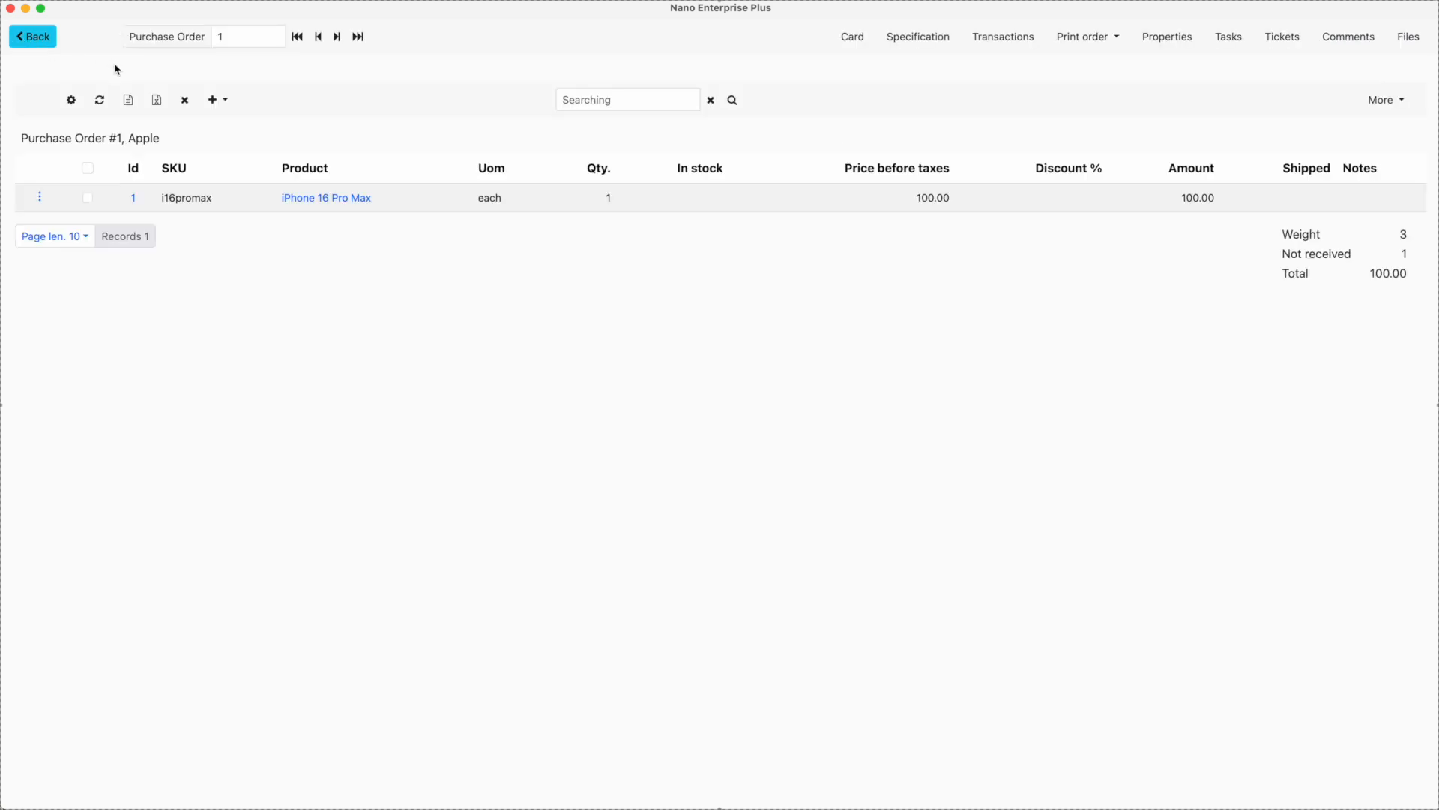
click(32, 37)
click(49, 134)
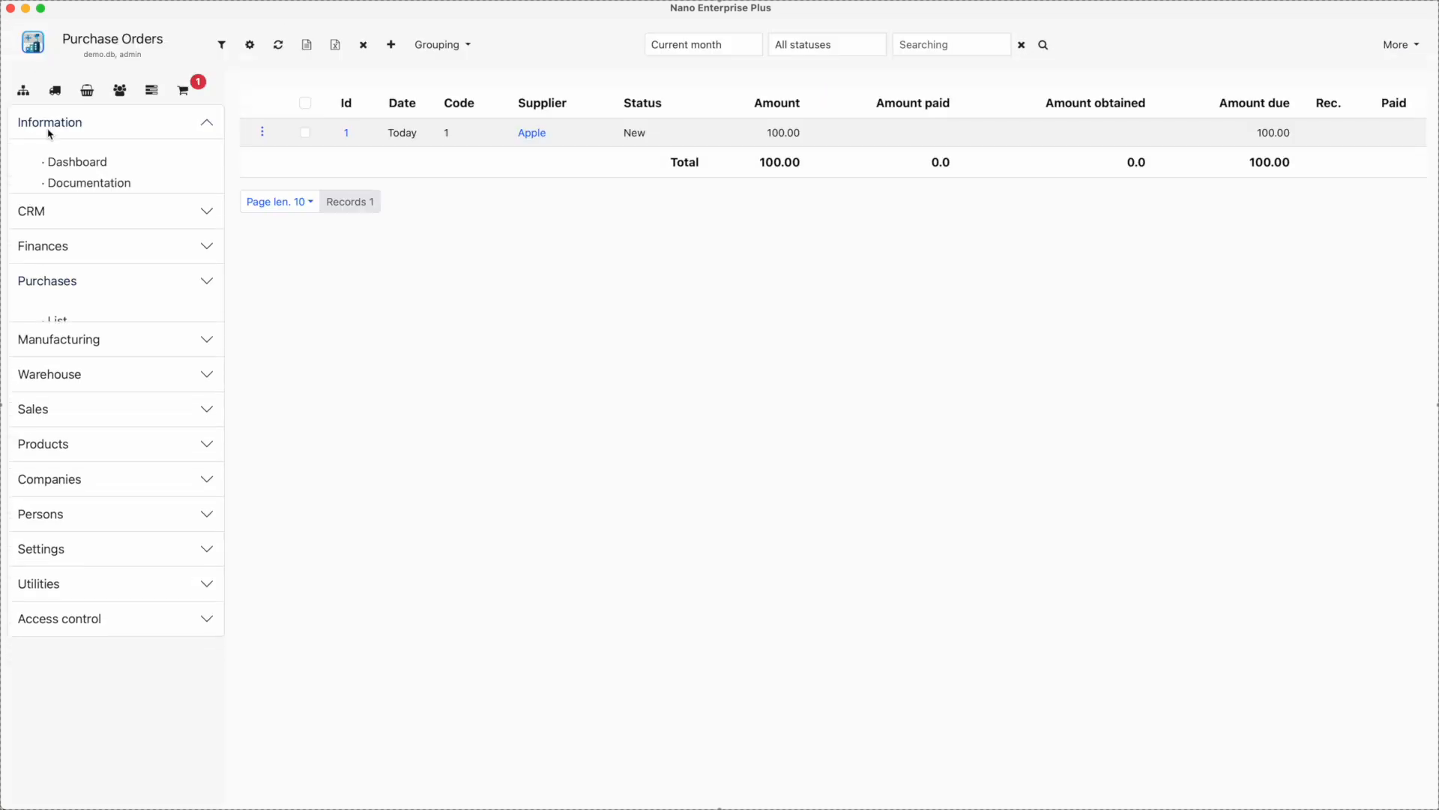
click(66, 169)
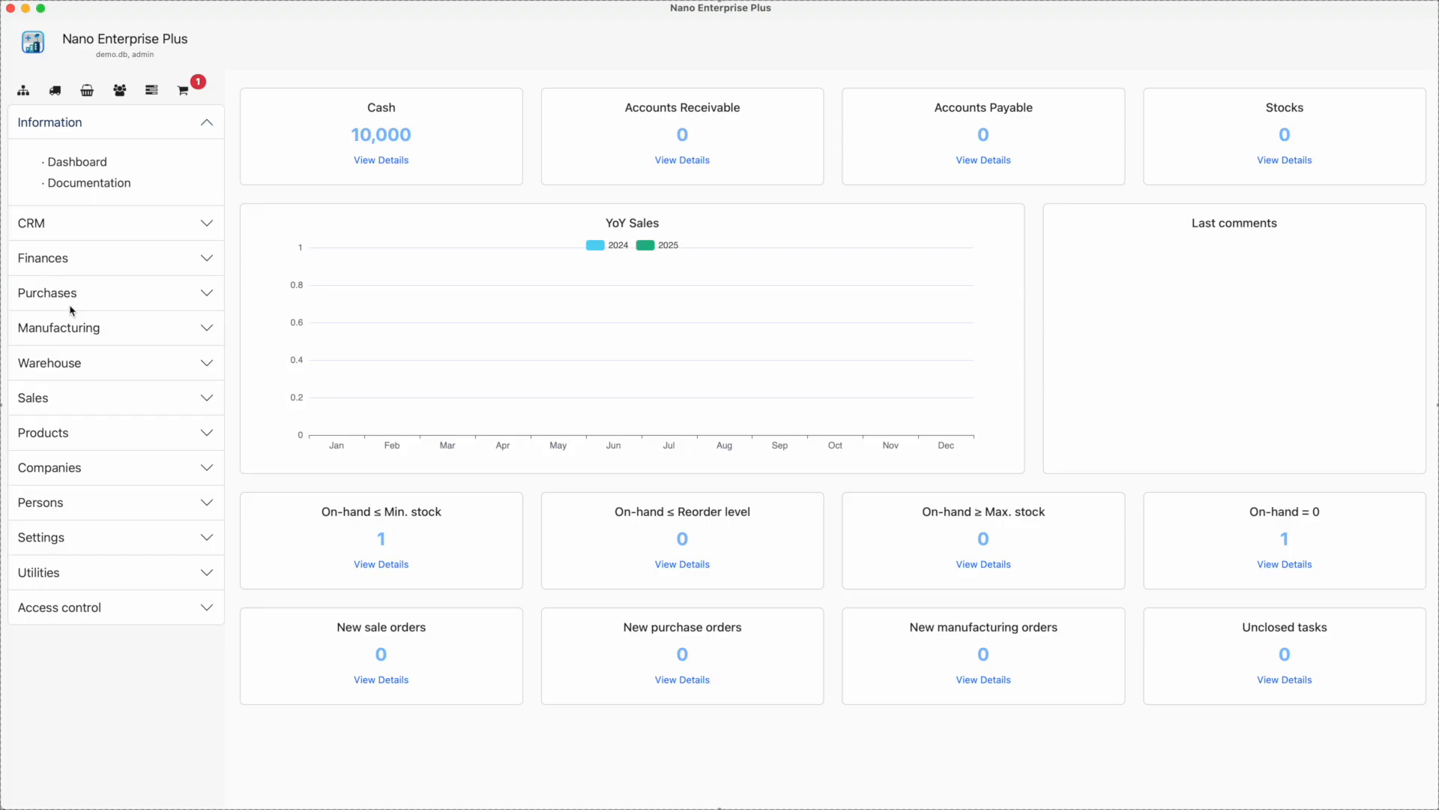
- Add a Receipt of goods transaction to the Apple purchase order, with Location 1 as the warehouse
click(34, 299)
click(74, 290)
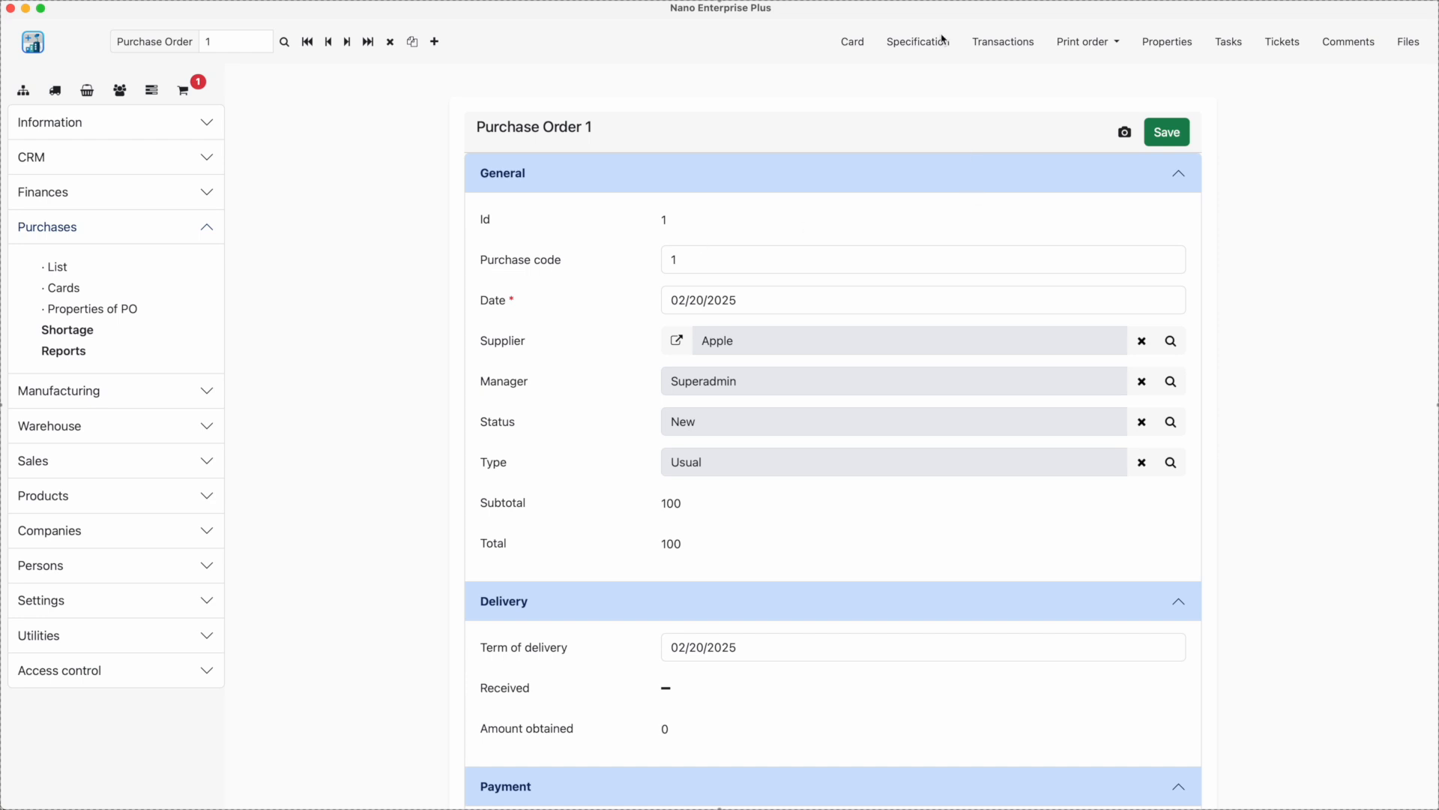
click(1007, 46)
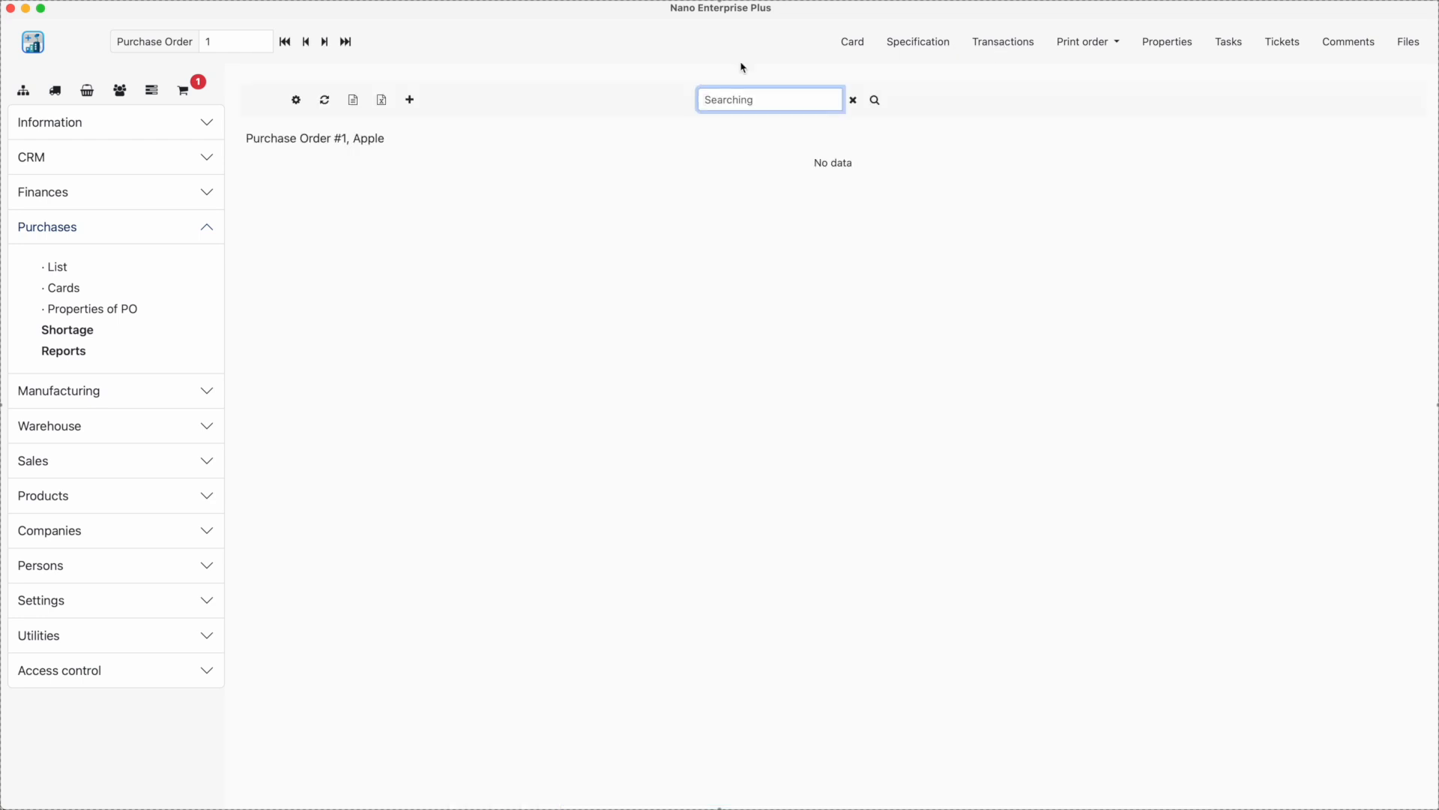
click(410, 101)
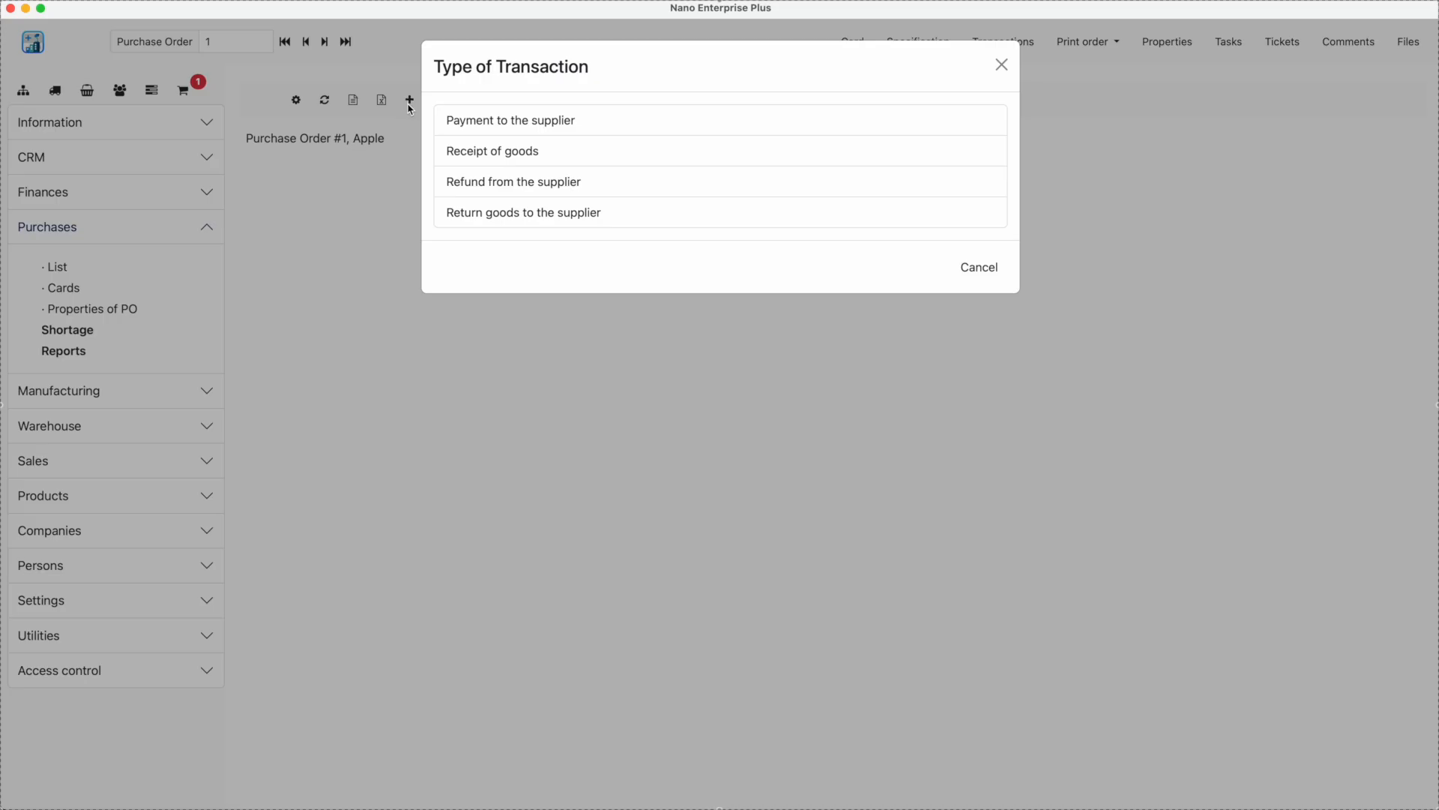
click(493, 151)
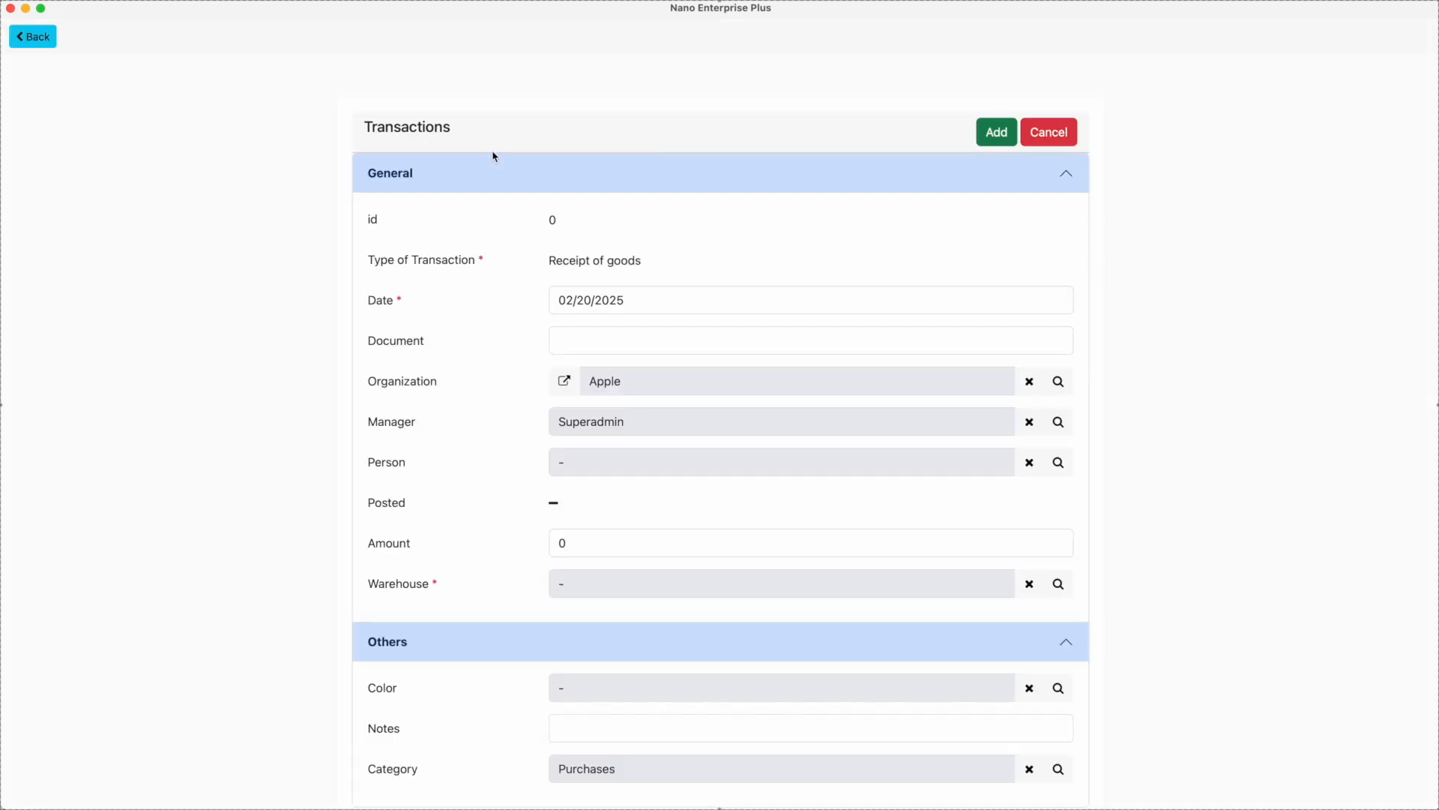
click(995, 135)
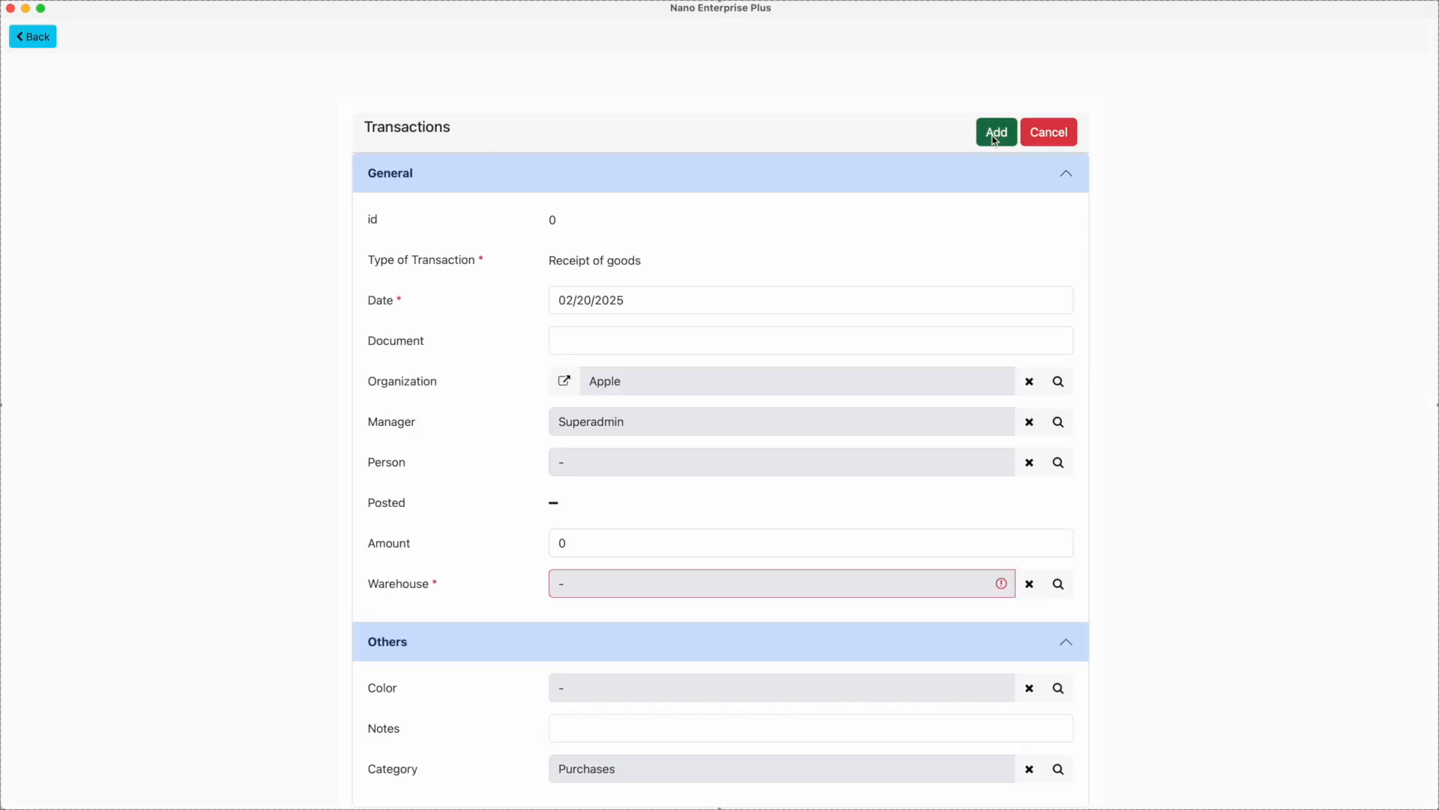
click(1059, 583)
click(568, 204)
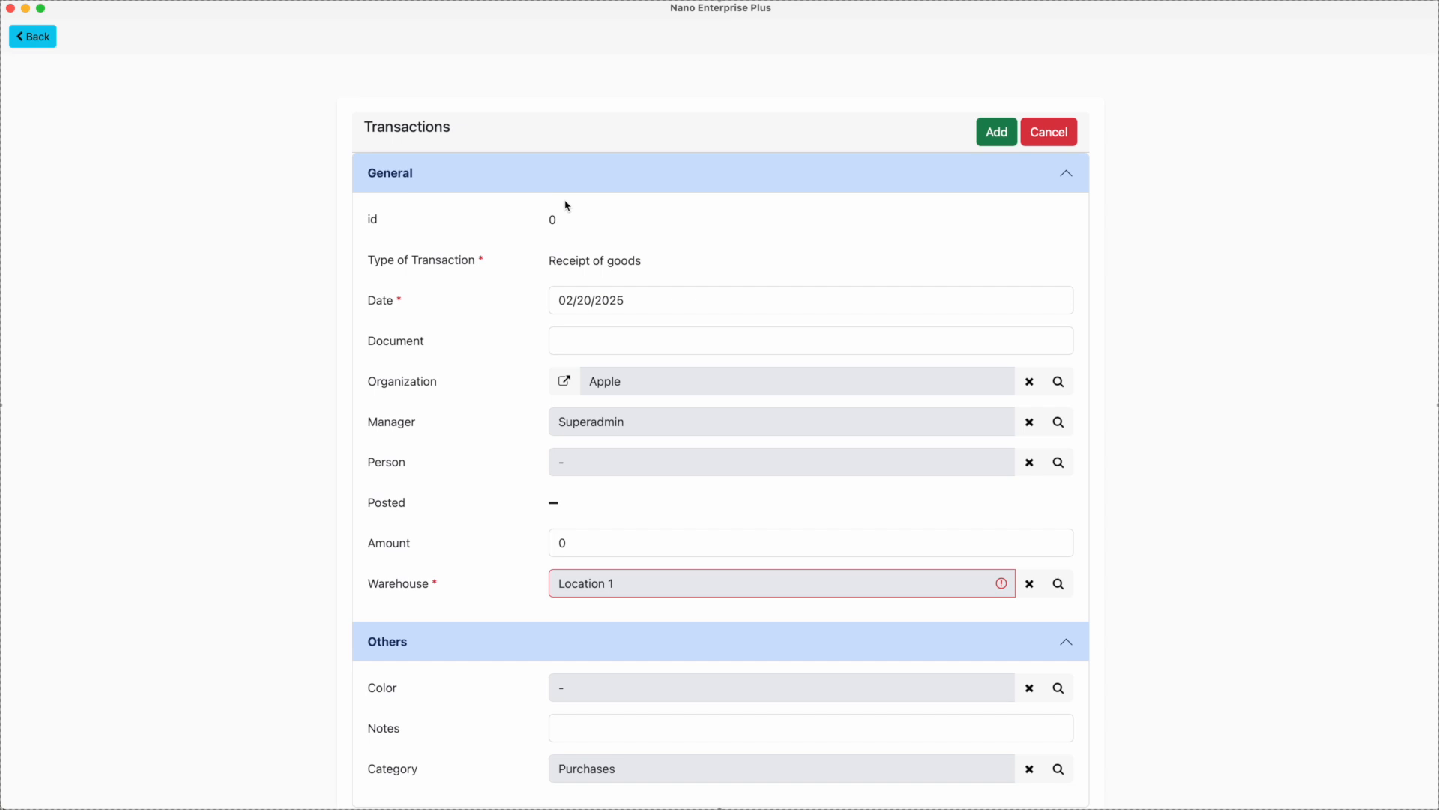
click(995, 132)
- Review the goods receipt's specification and its inventory item card, and return to the purchase order's transactions
click(1216, 43)
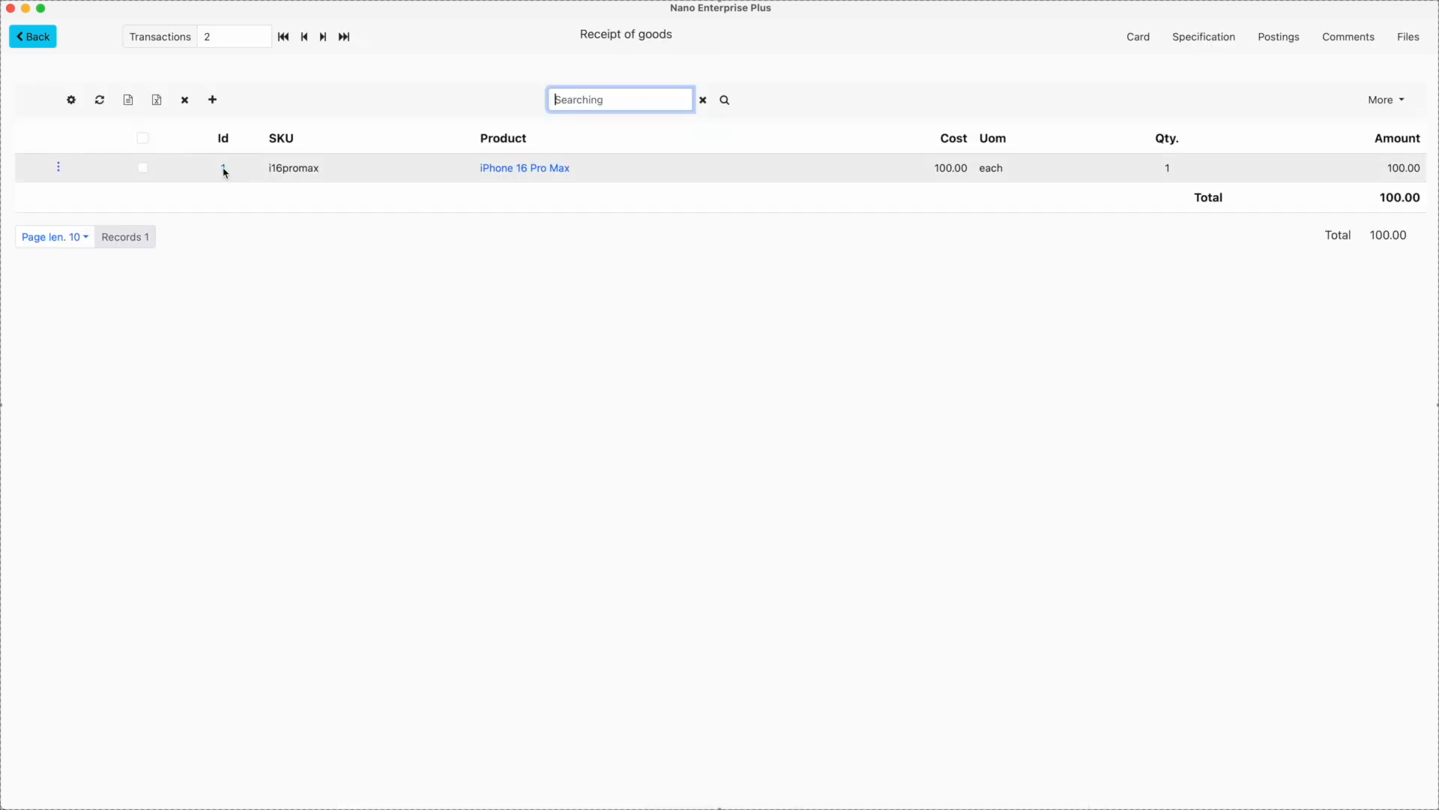
click(224, 168)
scroll(466, 316, down, 5)
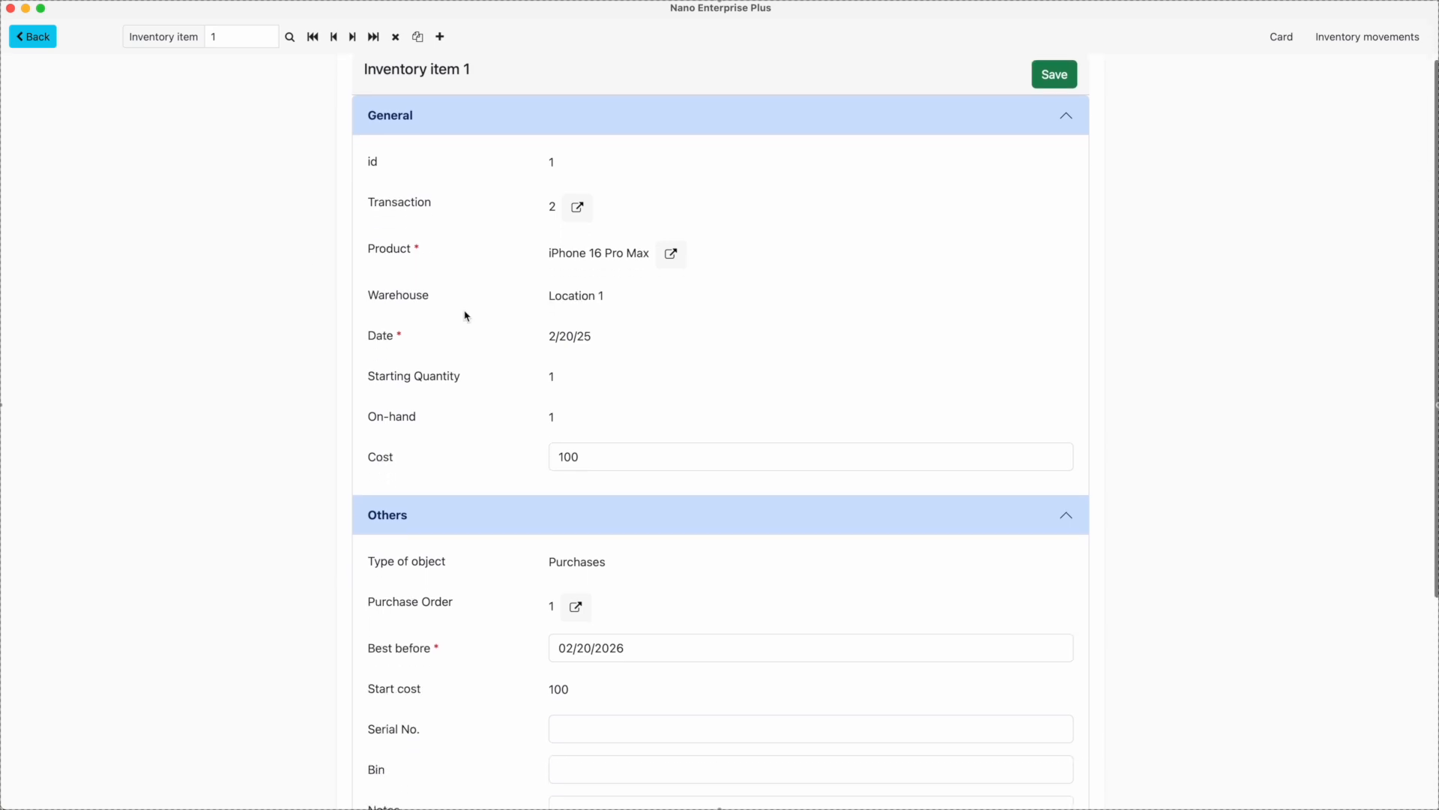
scroll(430, 476, down, 5)
scroll(431, 479, up, 10)
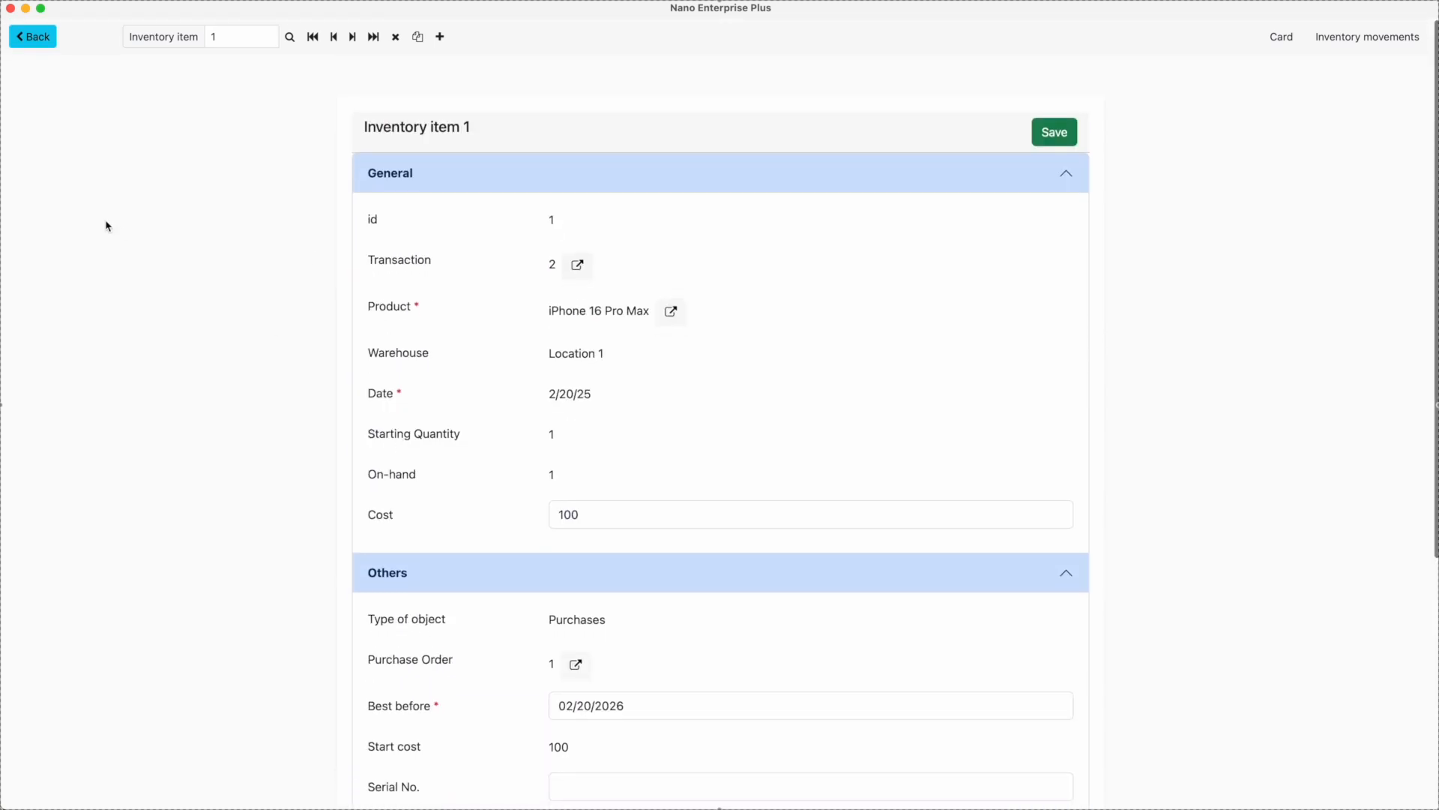
click(37, 37)
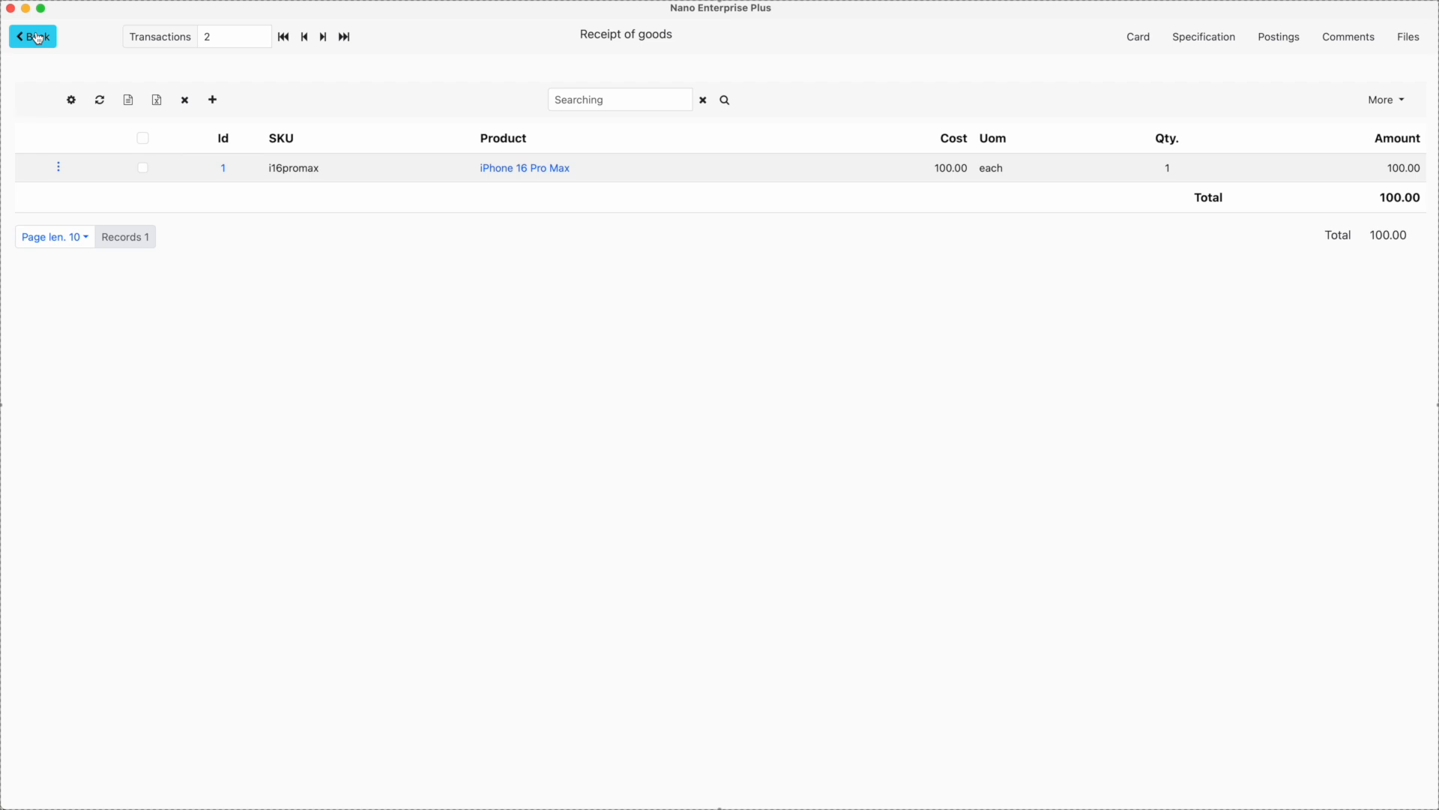
click(38, 39)
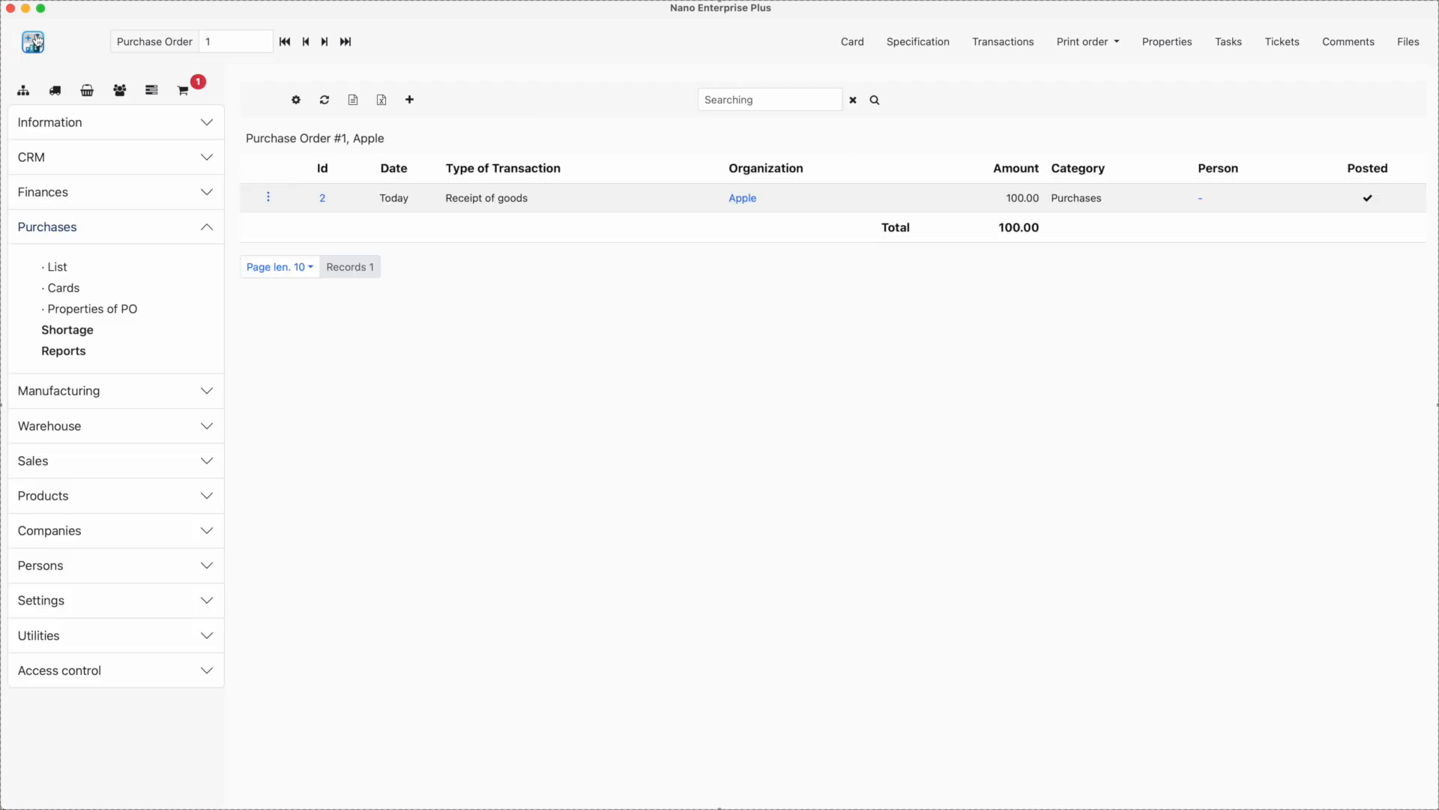
- View the warehouse Inventory turnover report and the details behind the iPhone 16 Pro Max's received quantity
click(58, 229)
click(64, 306)
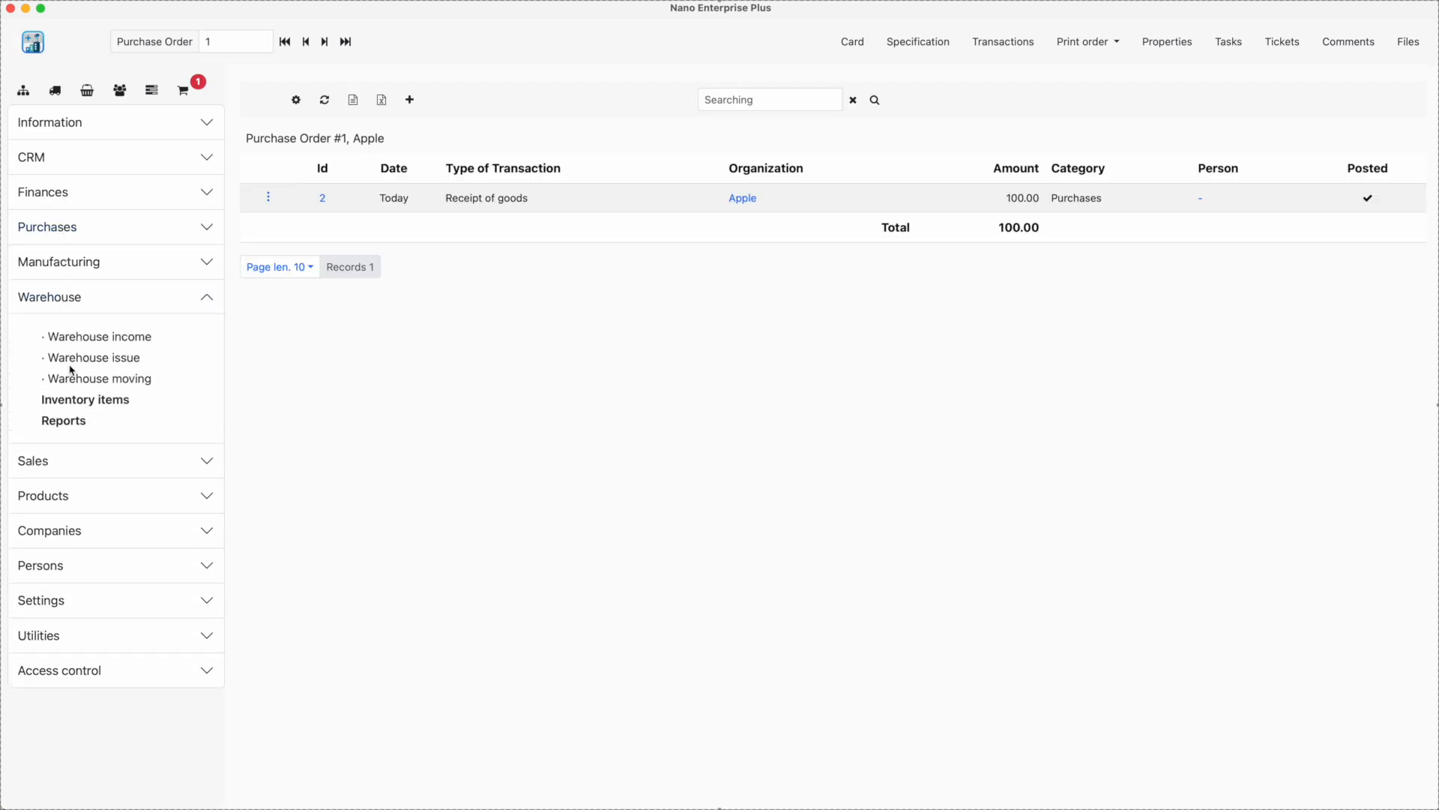
click(69, 420)
click(108, 466)
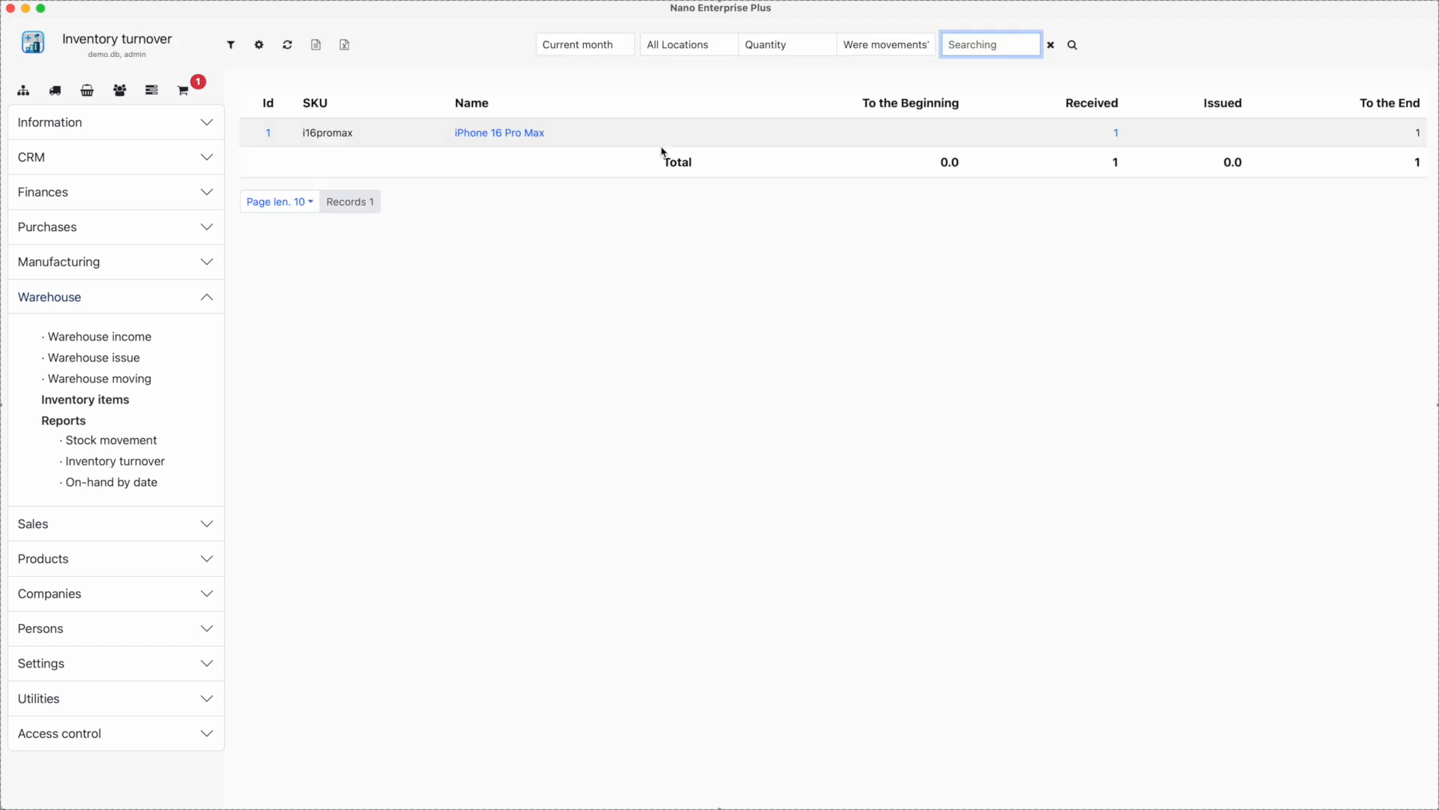
click(1116, 135)
key(Escape)
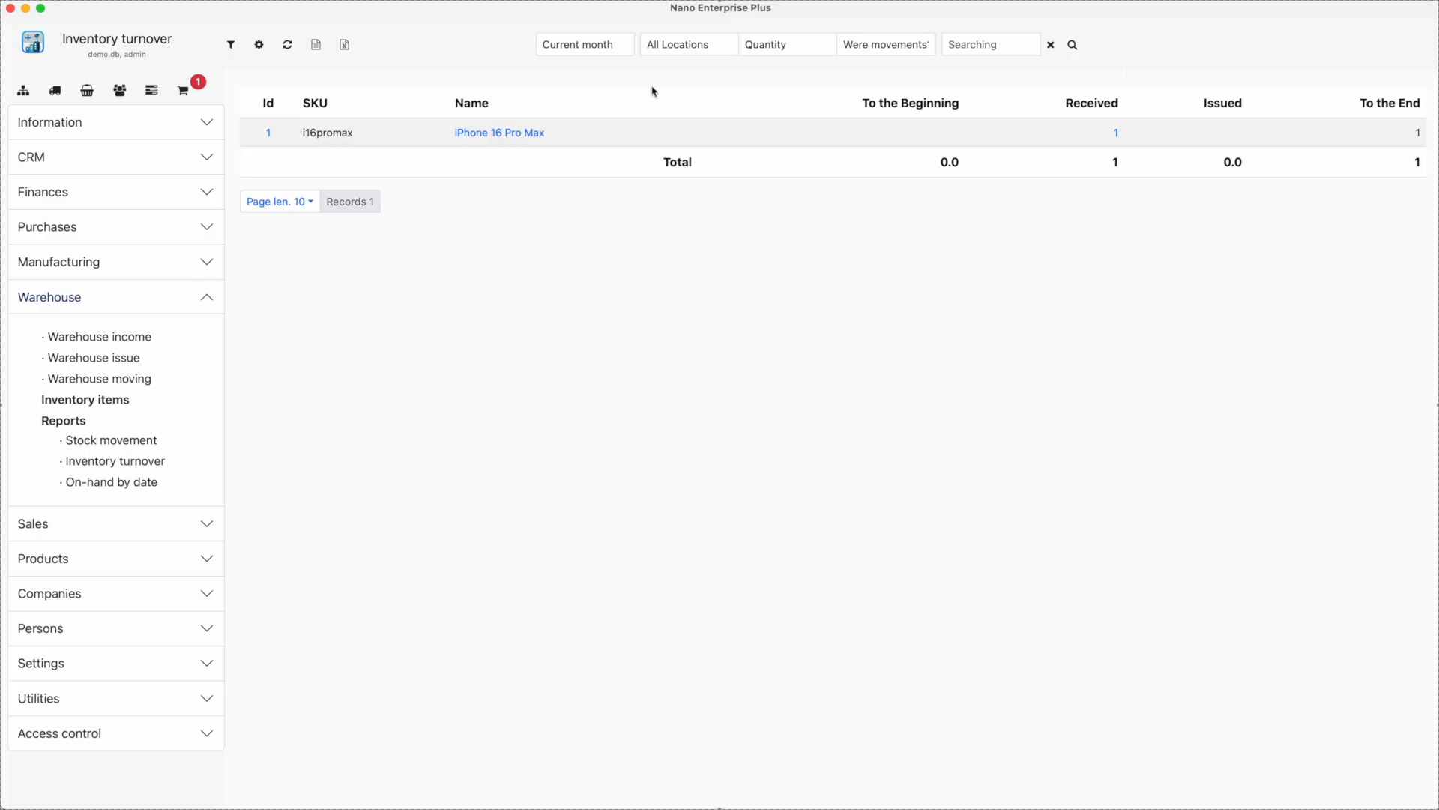
- Check the dashboard figures, view the inventory items behind the Stocks total, and return to the dashboard
click(63, 124)
click(71, 162)
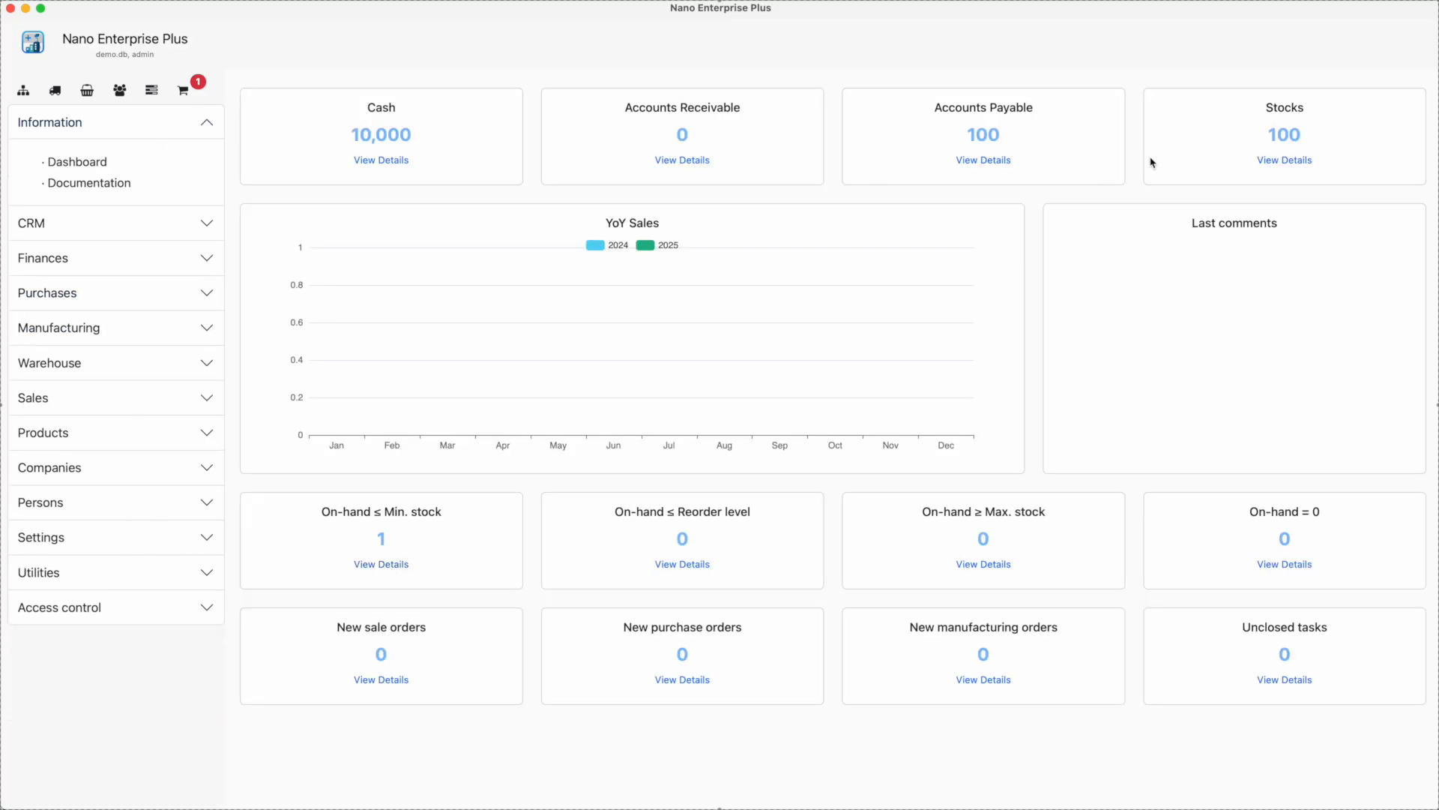
click(1286, 163)
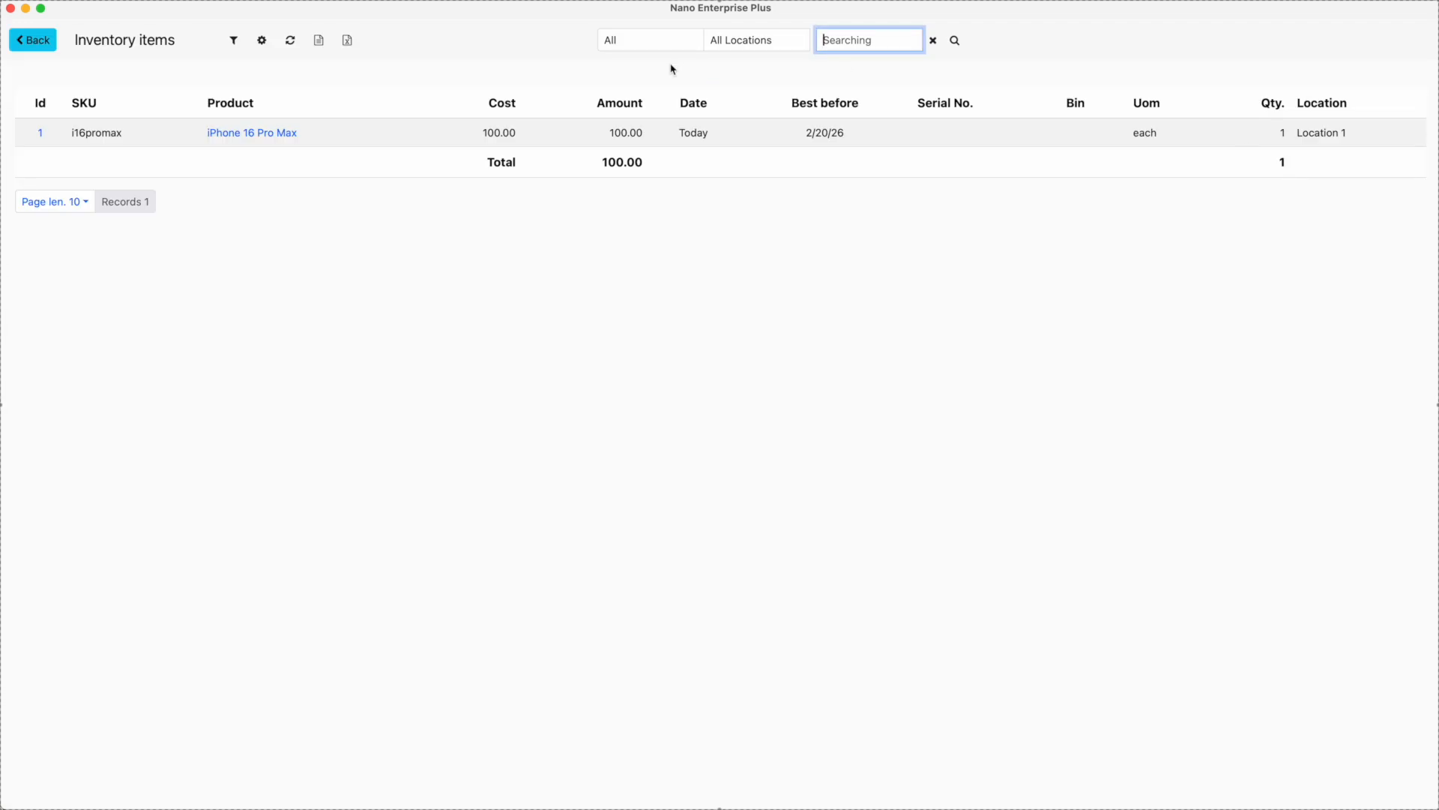
click(33, 40)
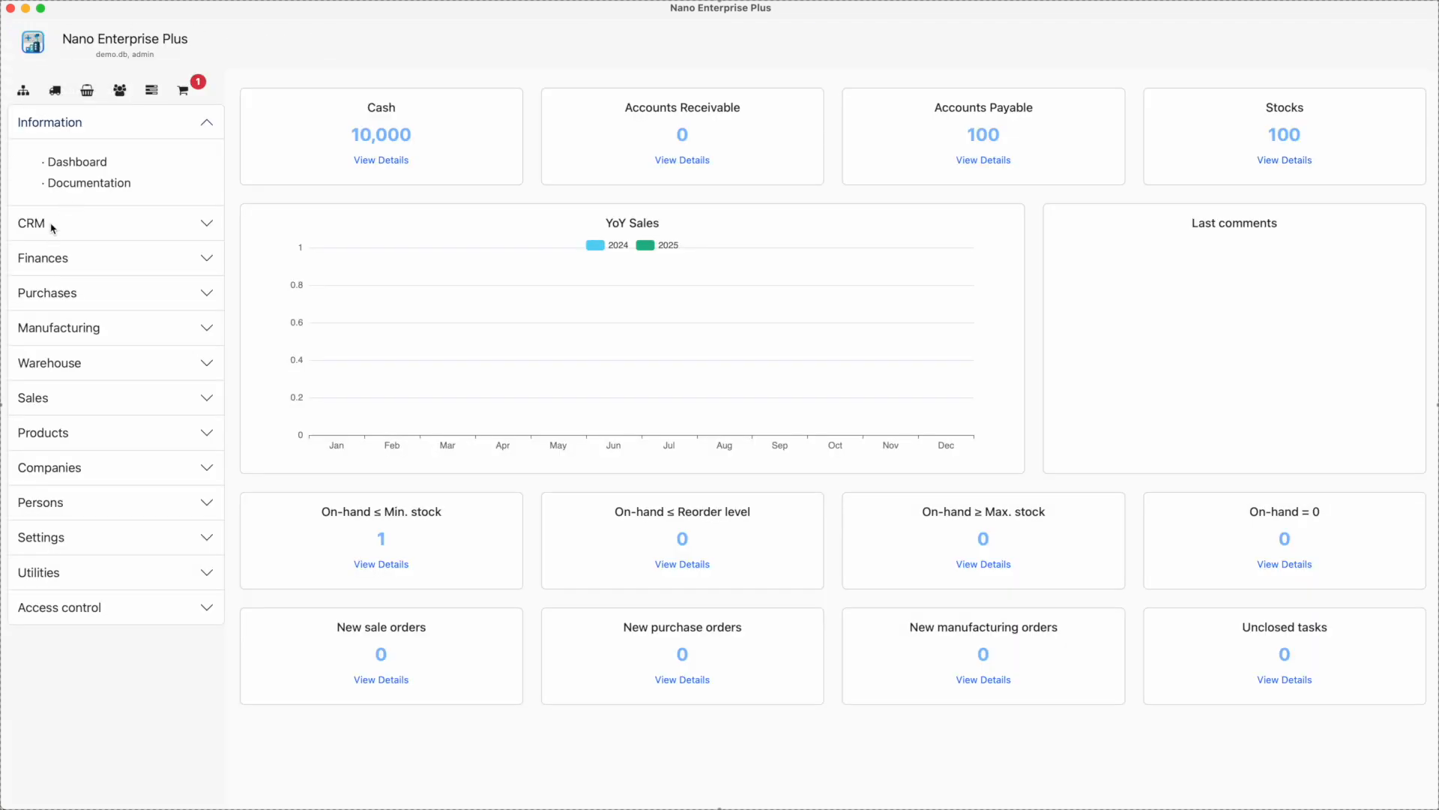
- Recalculate the accounting financial reports and examine the Balance Sheet
click(42, 257)
click(94, 379)
click(684, 51)
click(502, 147)
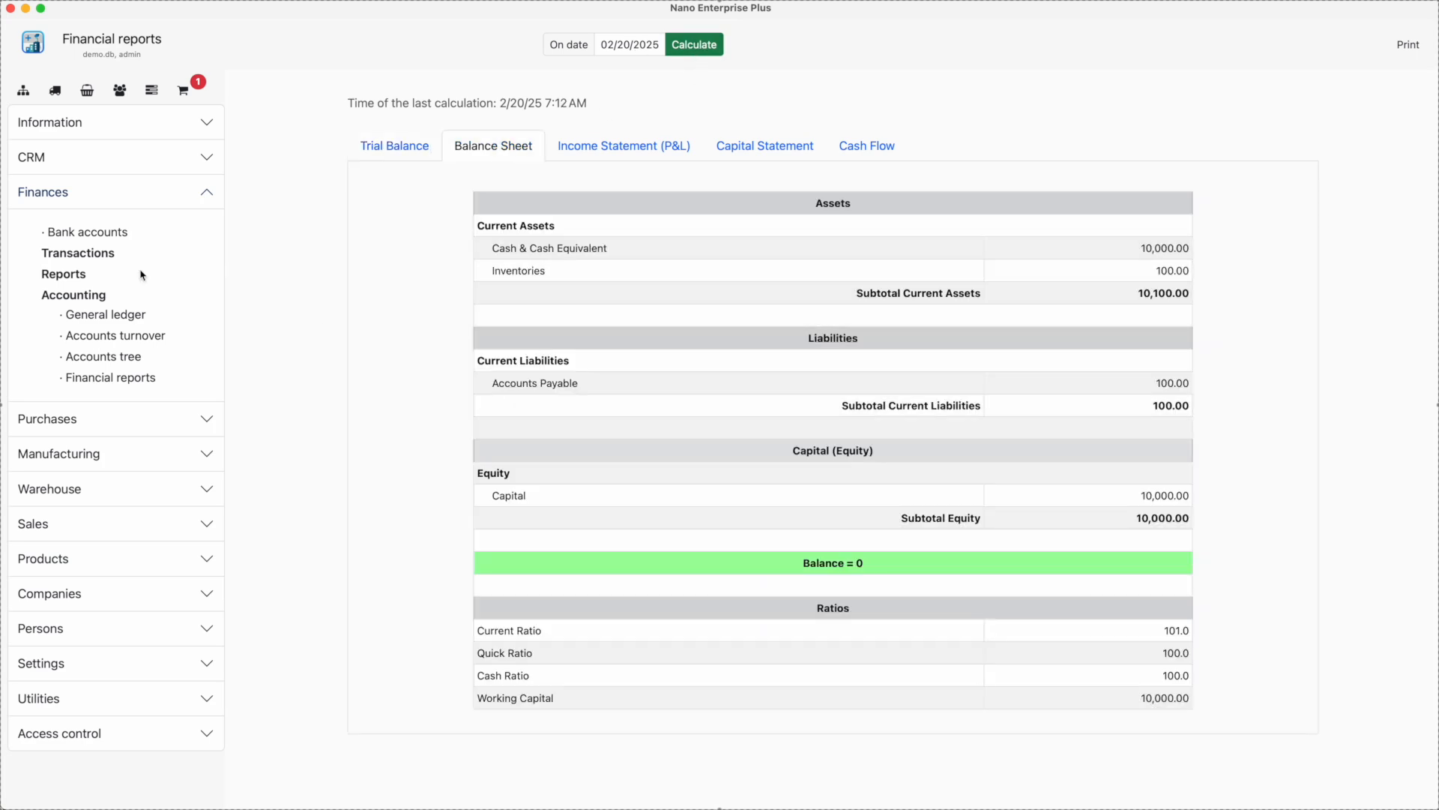
- Pay the marked Apple purchase order from the Bank account, and return to the dashboard
click(30, 200)
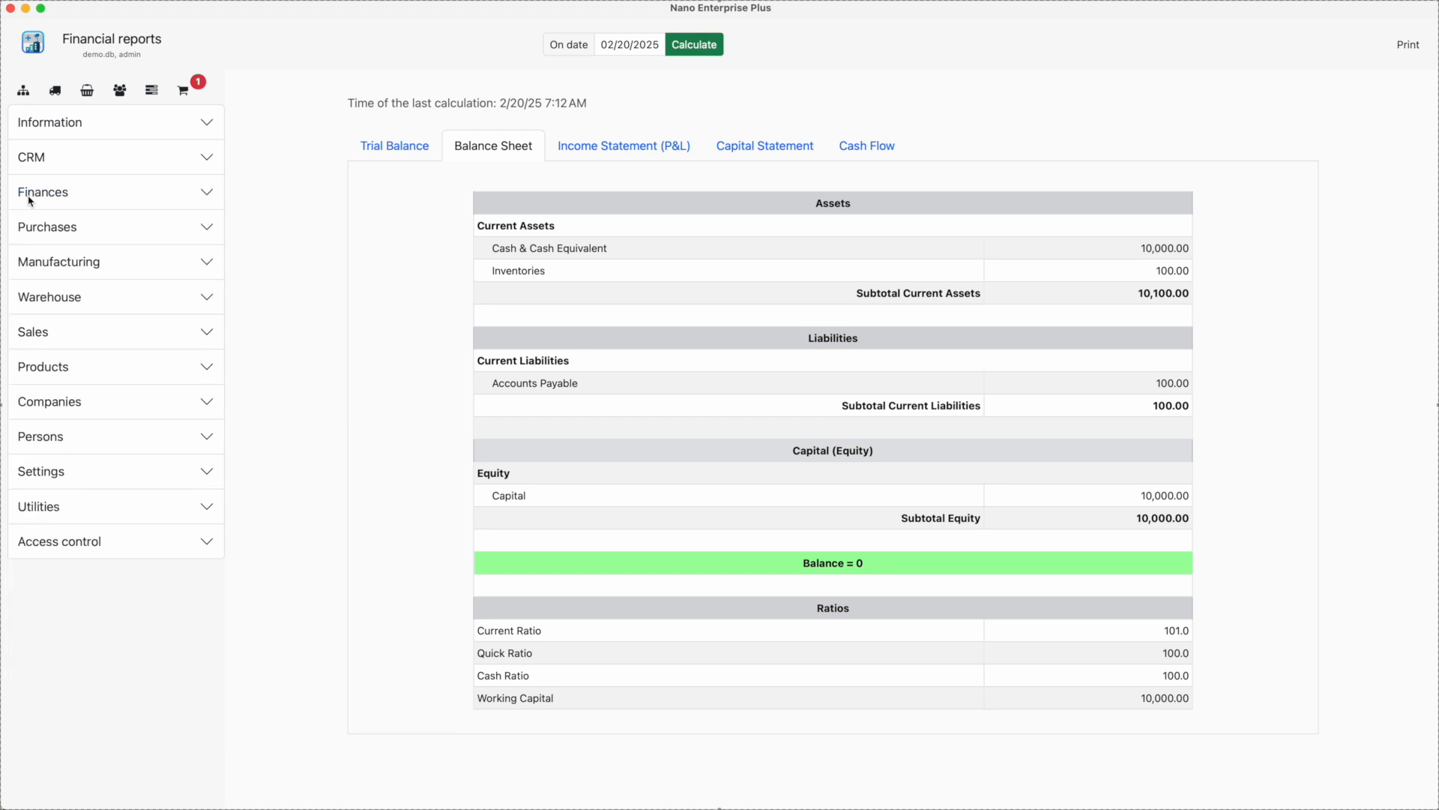
click(65, 229)
click(65, 267)
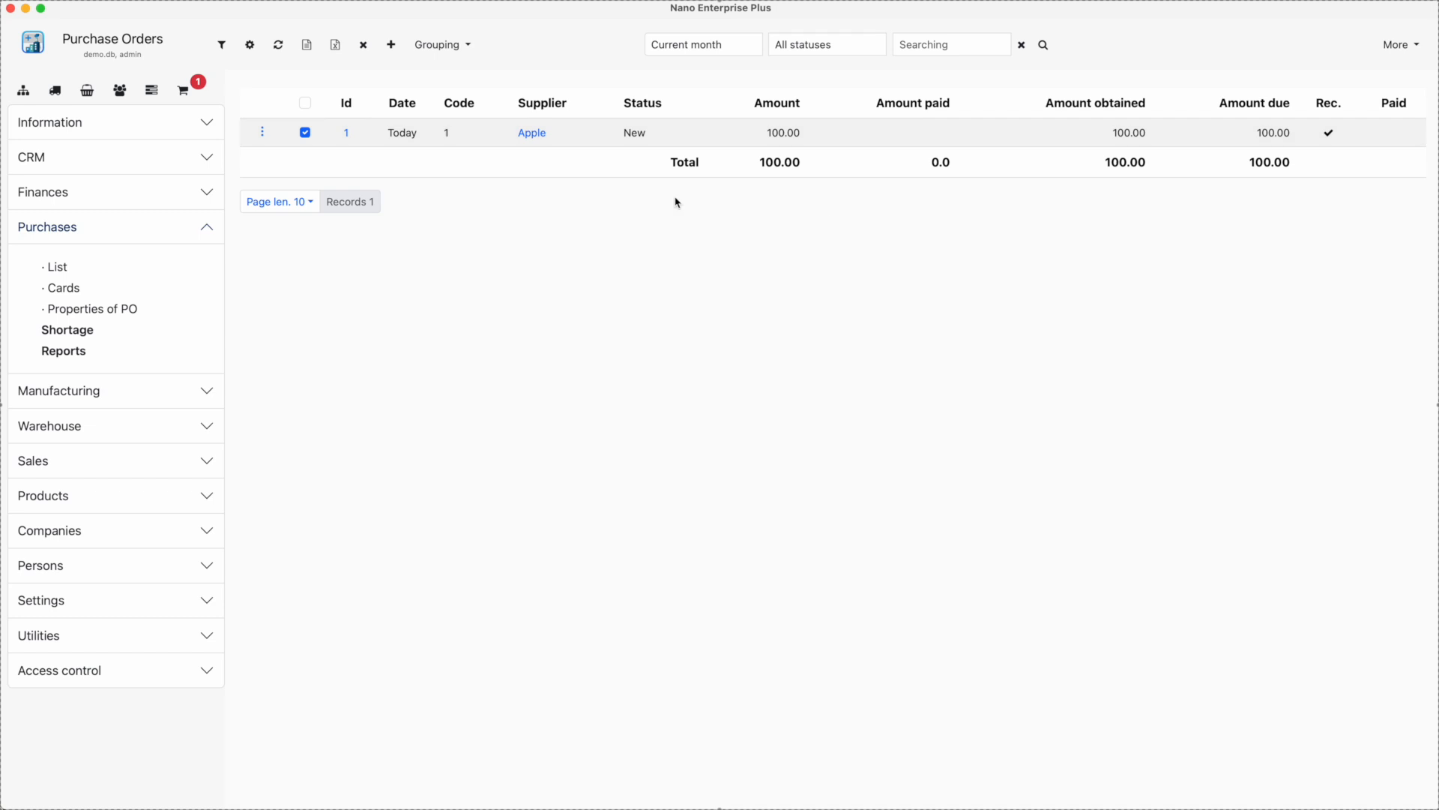
click(1408, 46)
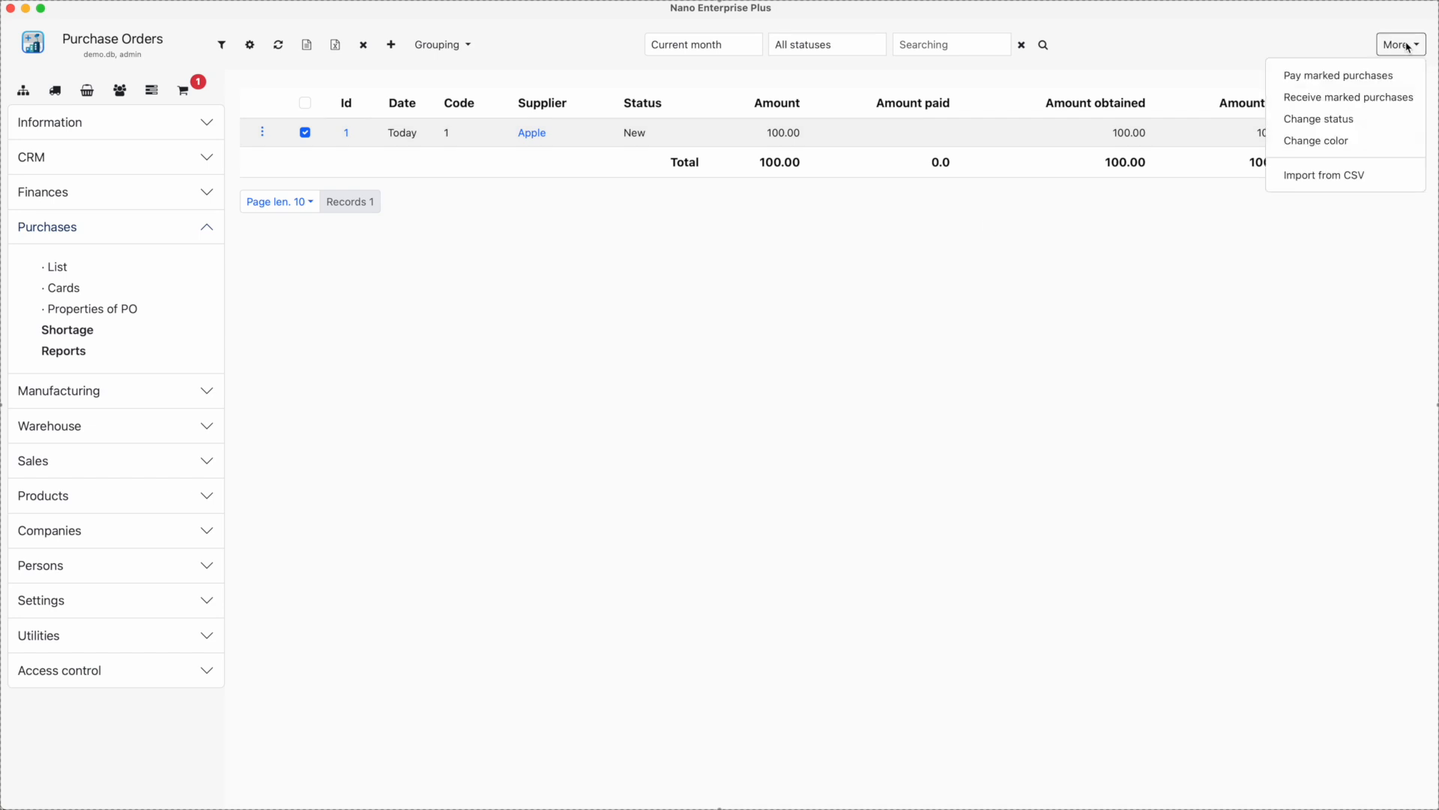
click(1357, 76)
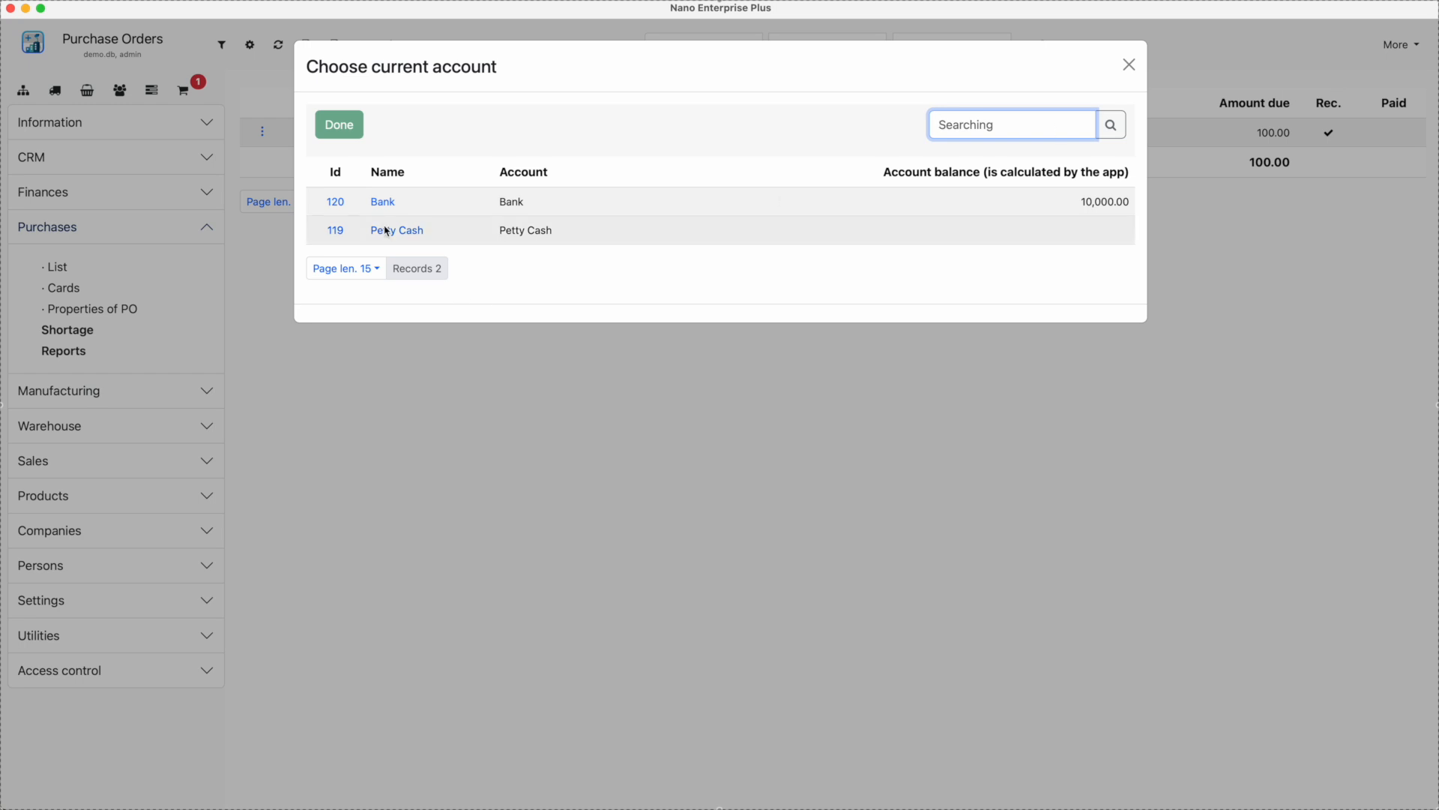
click(383, 201)
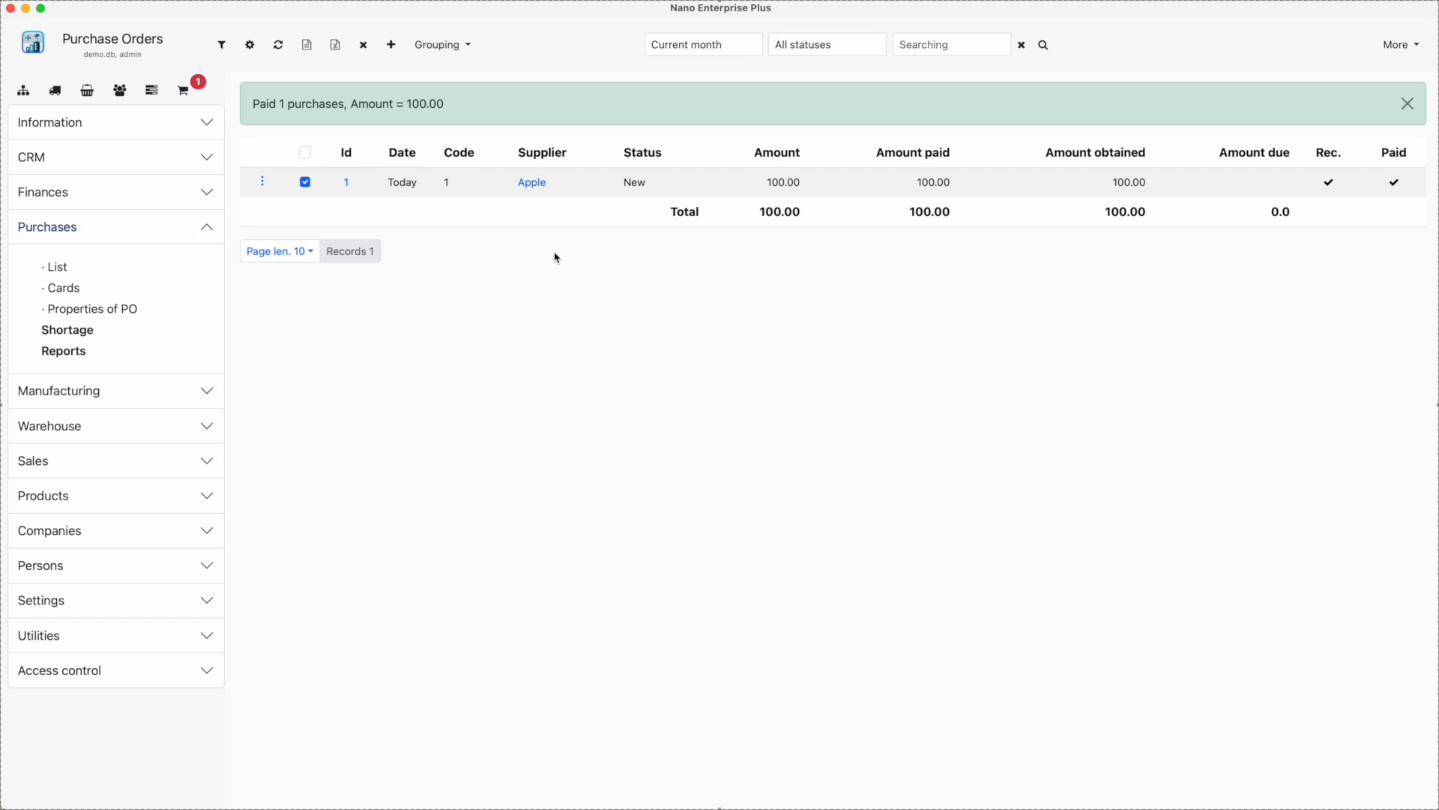
click(48, 134)
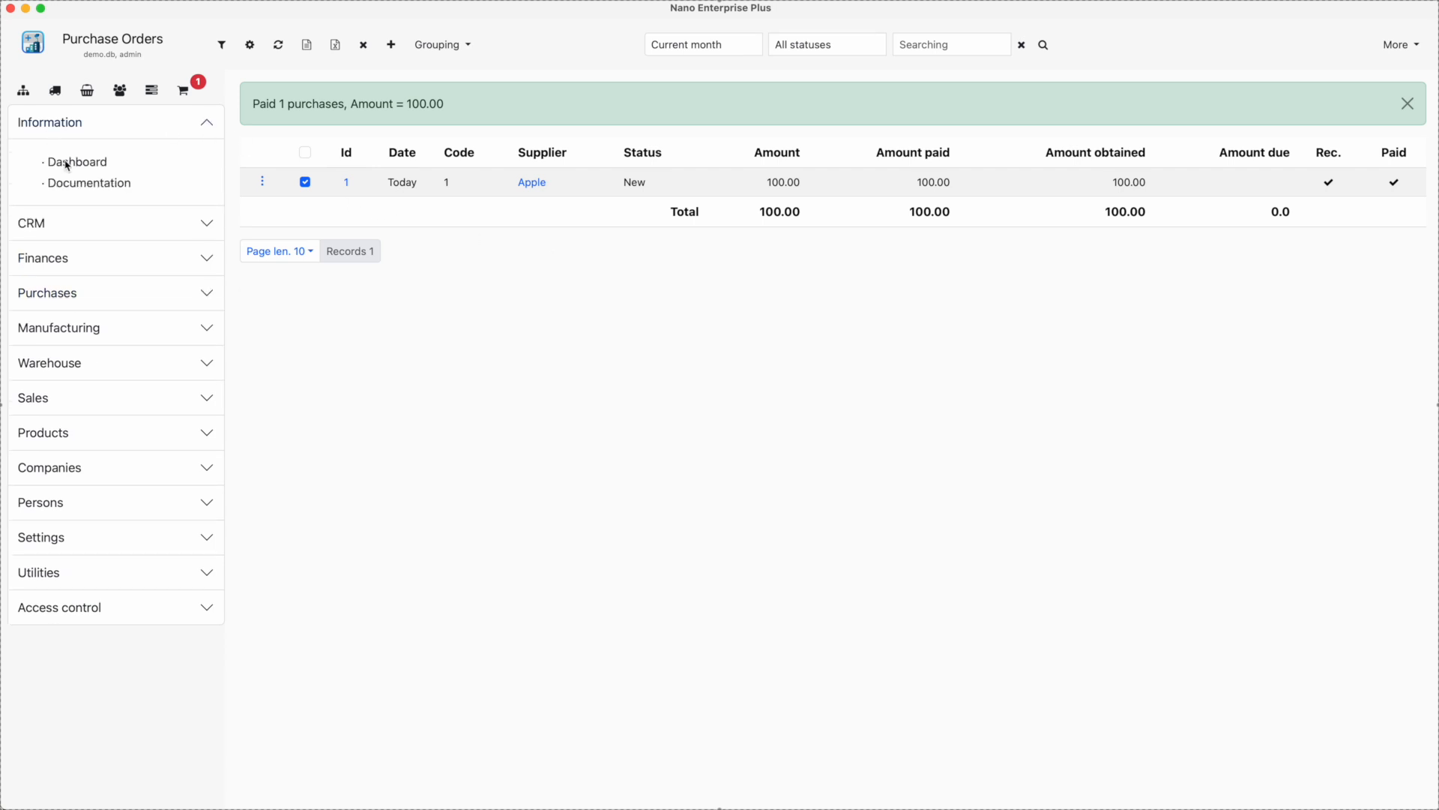
click(69, 163)
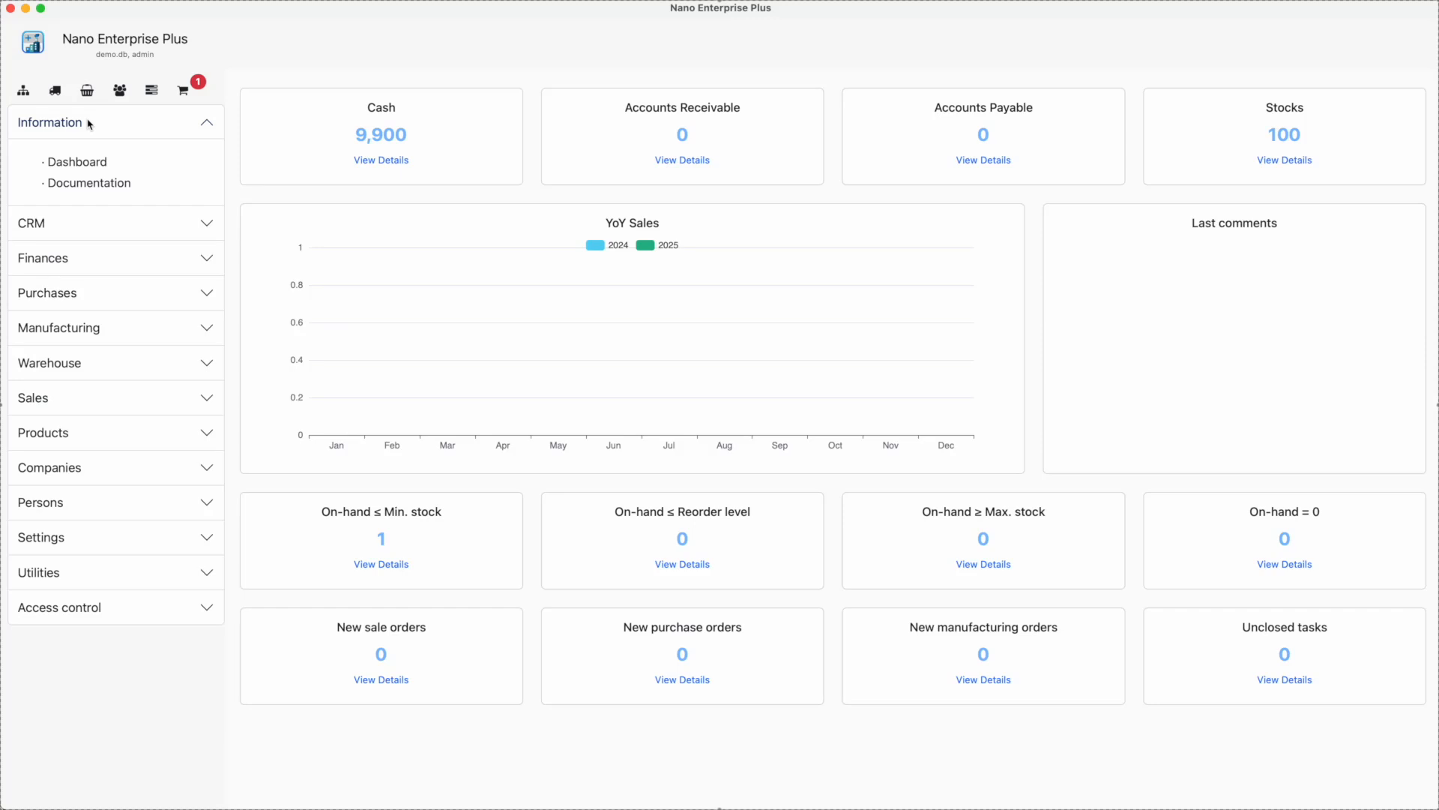
- Check the product catalog, and create a sales order from the shopping cart with Galaxy as the client
click(24, 91)
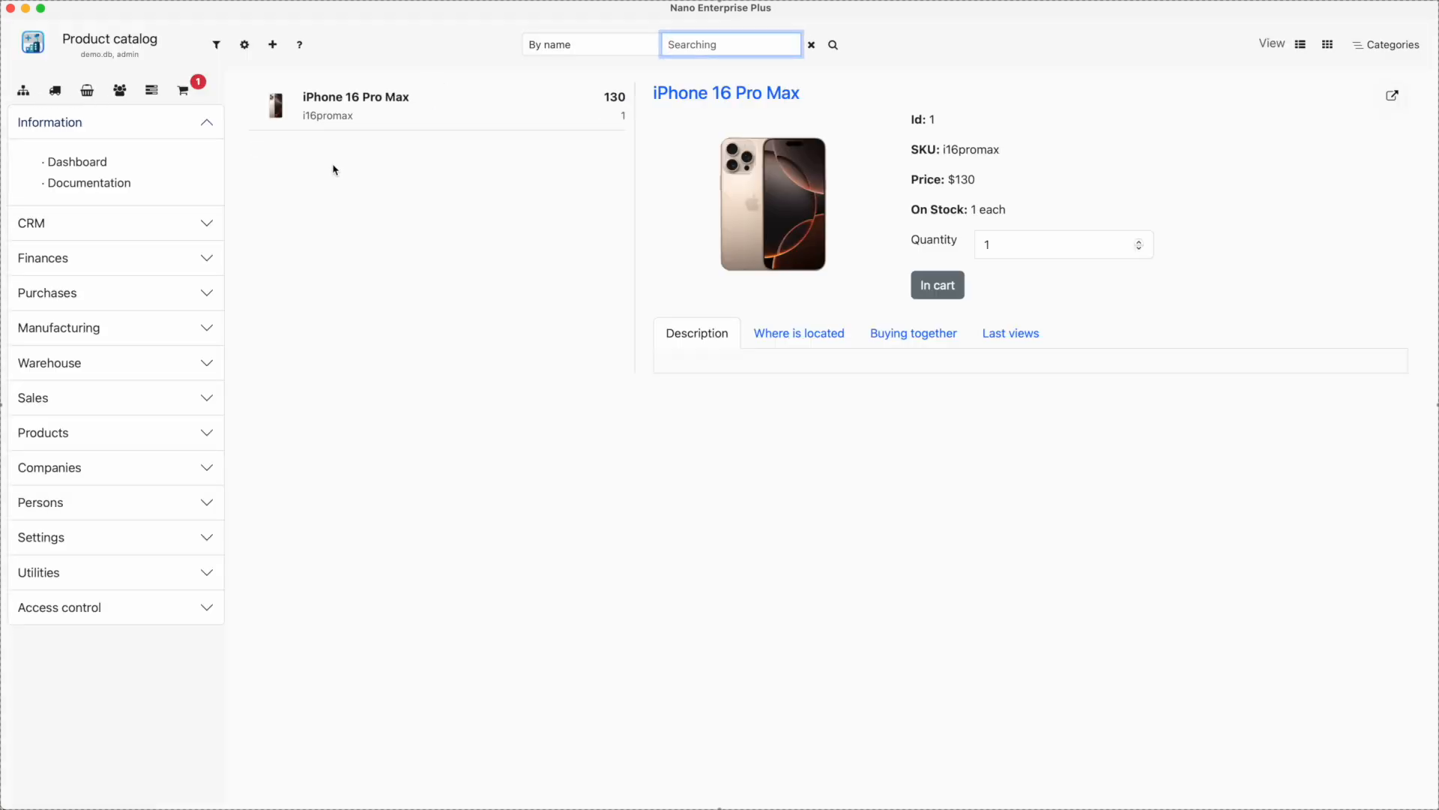
click(189, 90)
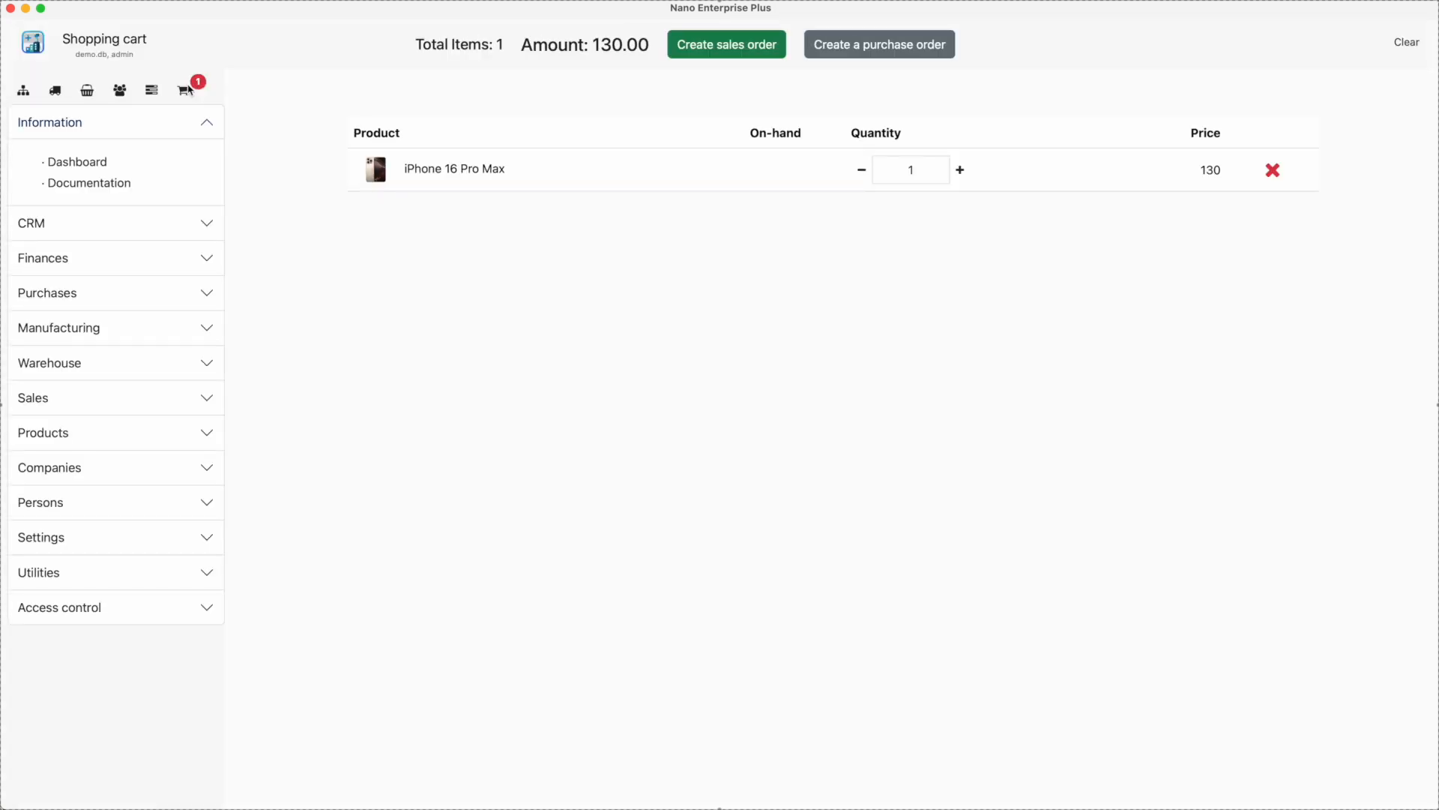
click(731, 49)
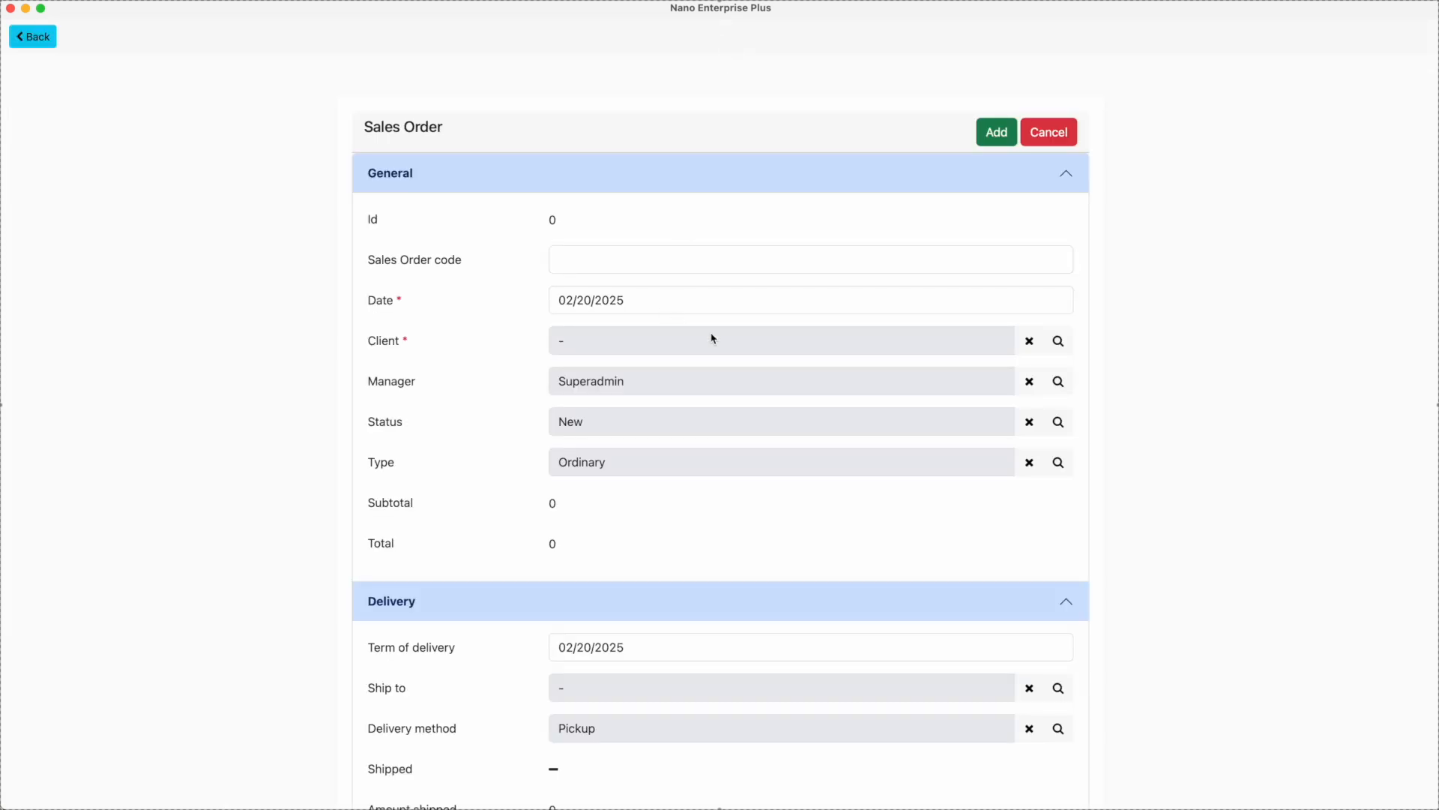
click(1060, 343)
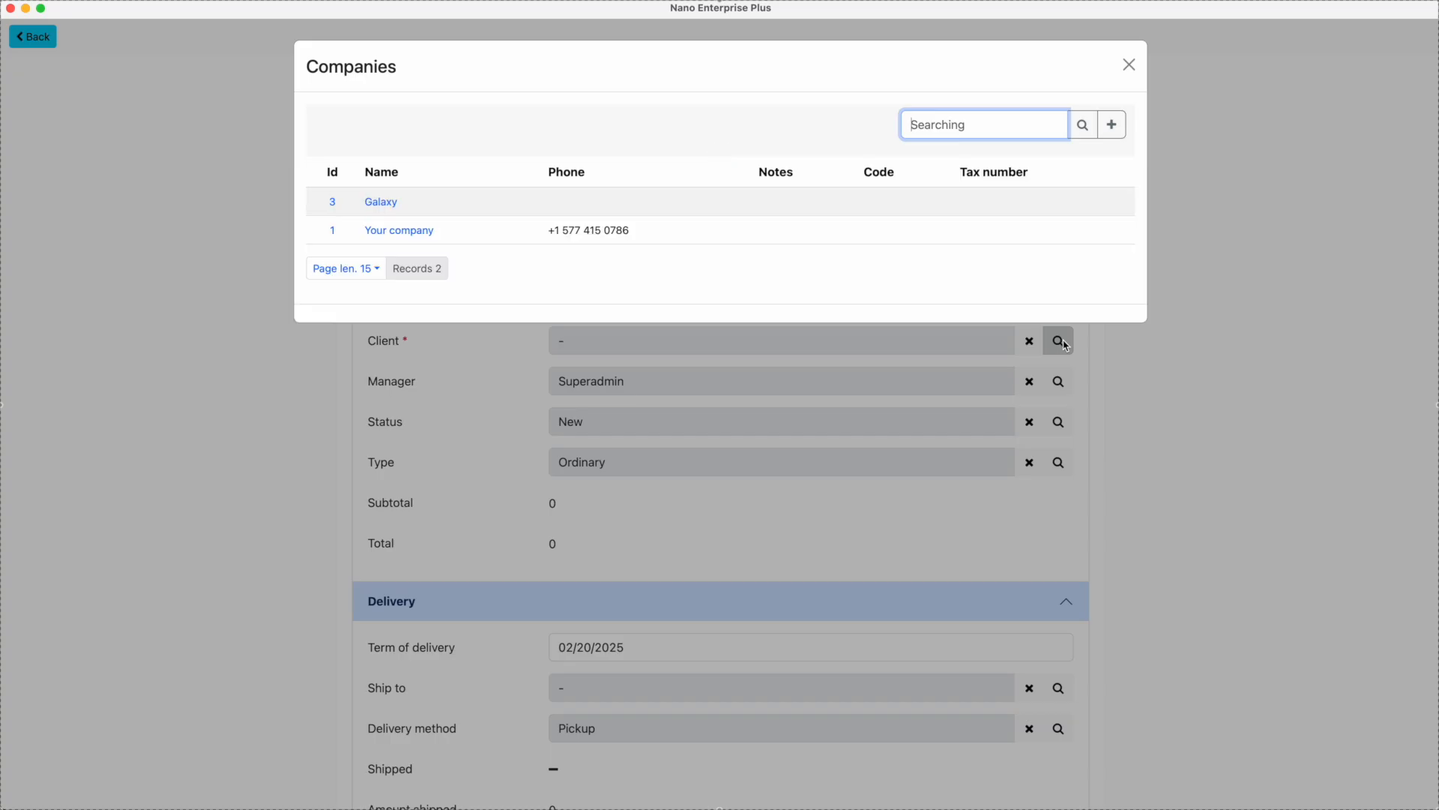
click(386, 204)
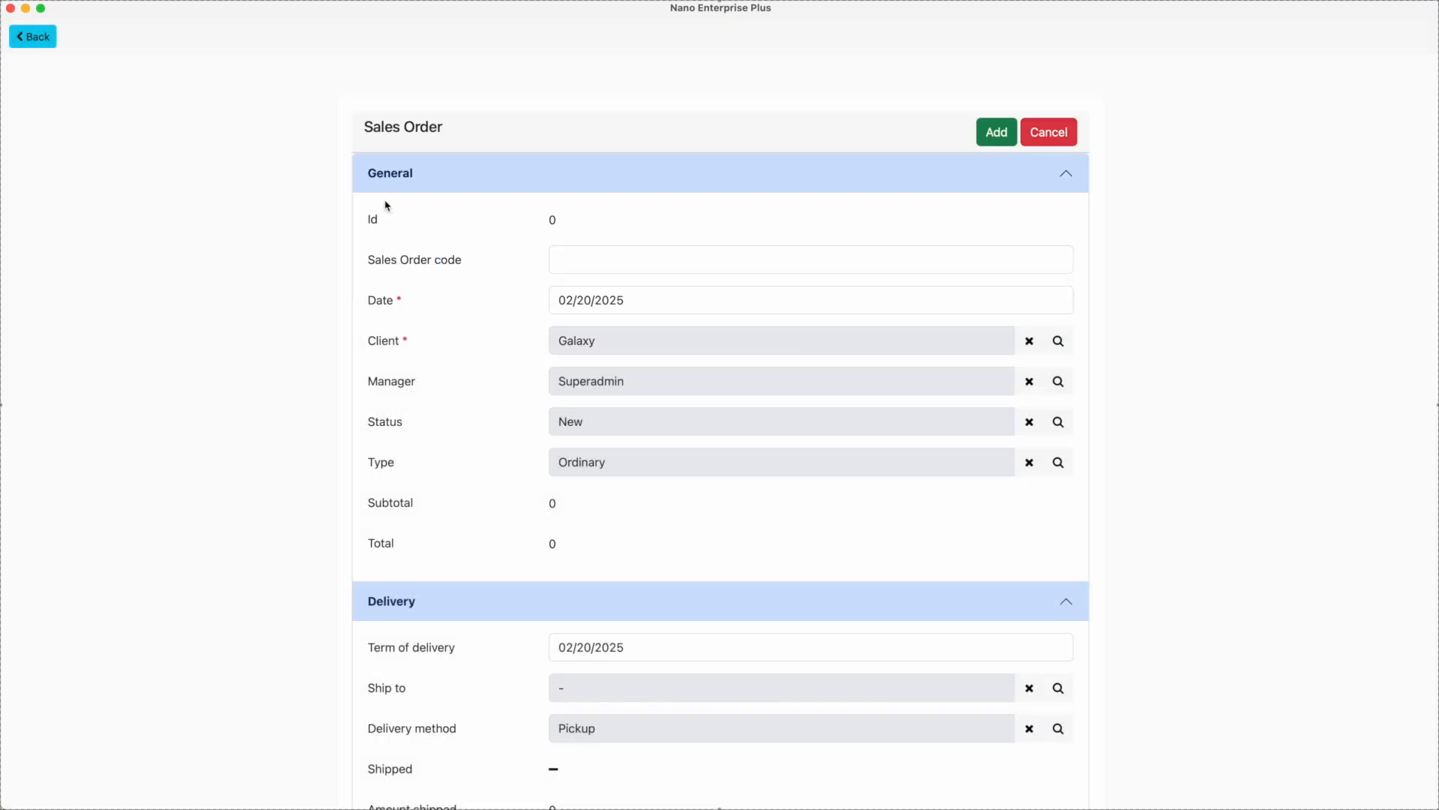
click(996, 133)
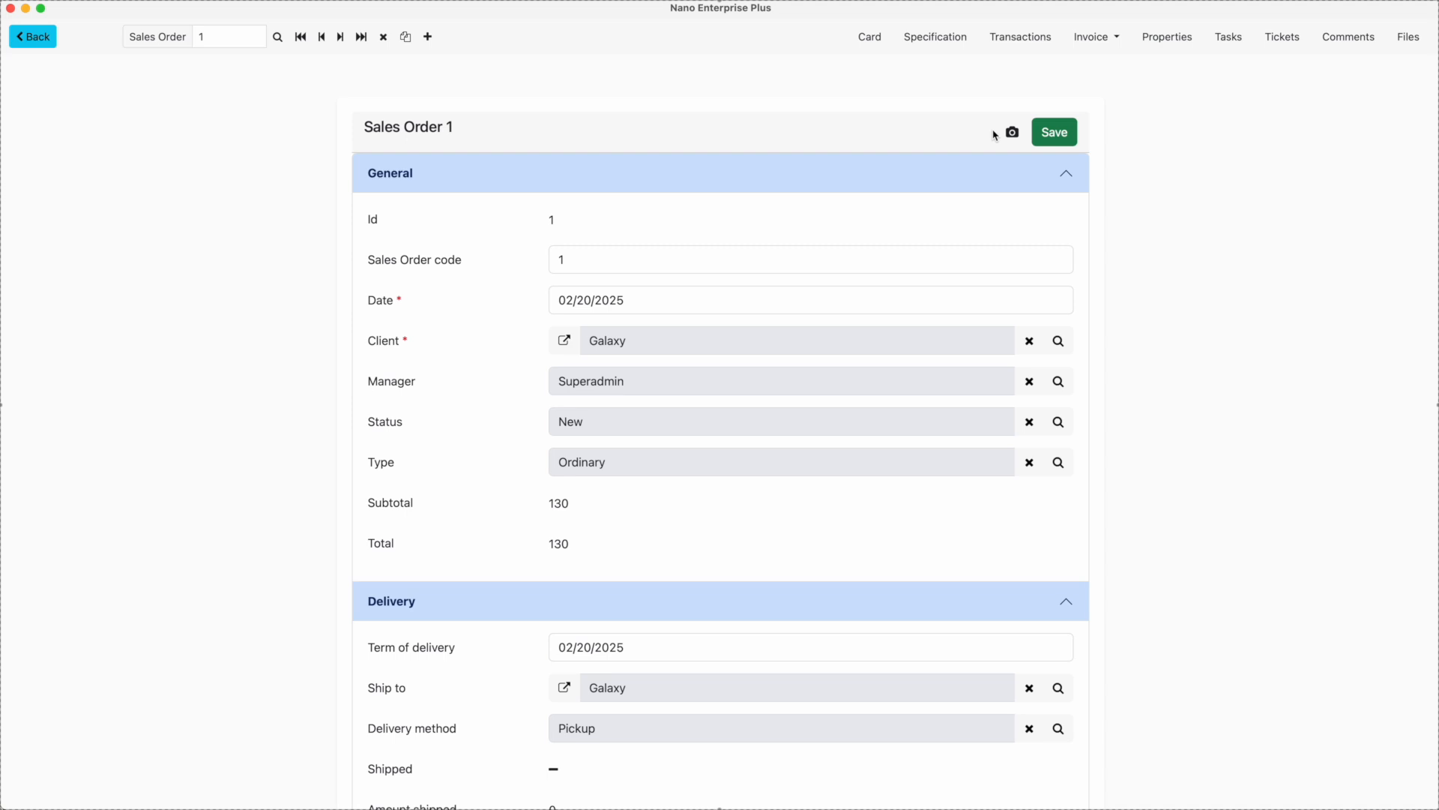
- Review the Galaxy sales order's specification and the available ways of adding items to it
click(926, 43)
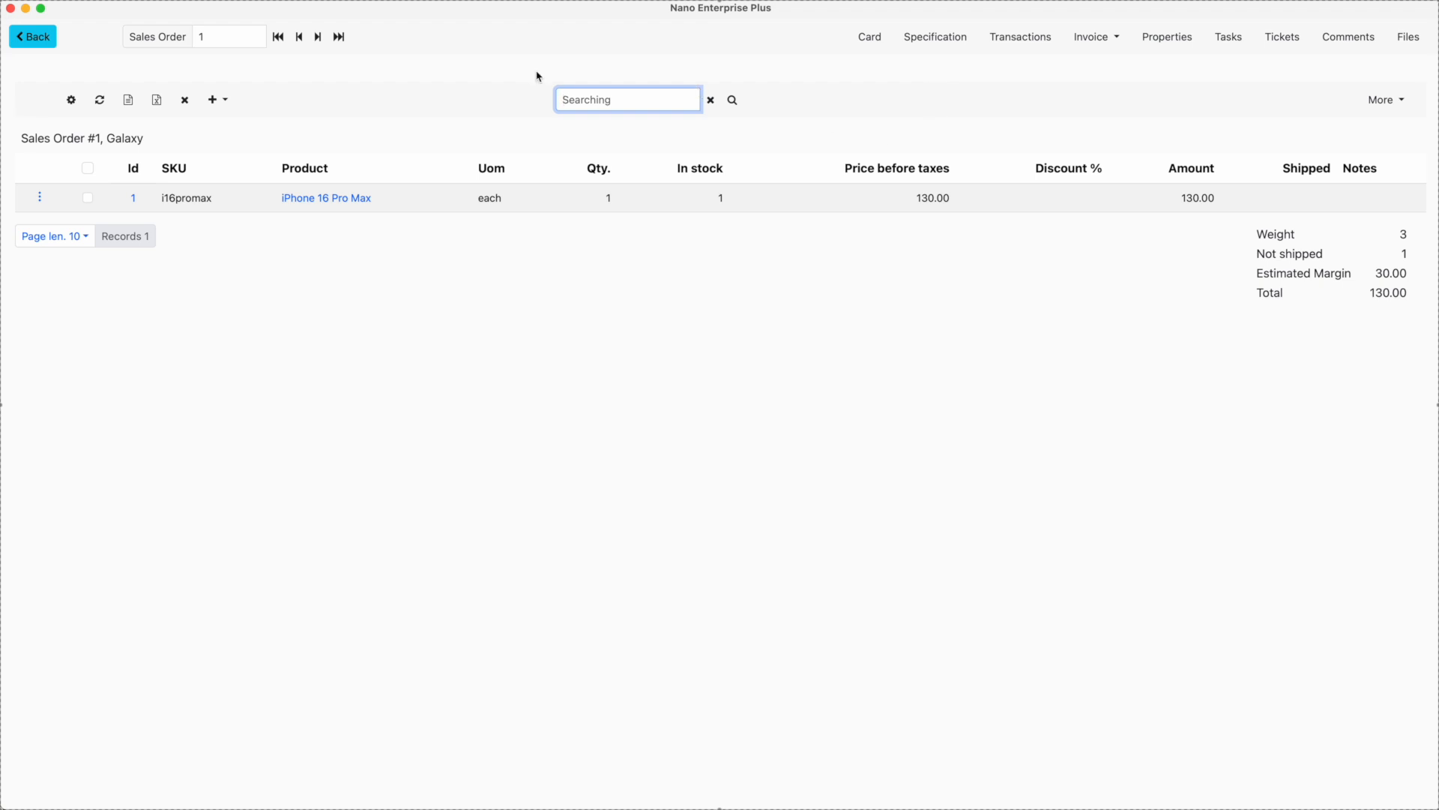
click(217, 102)
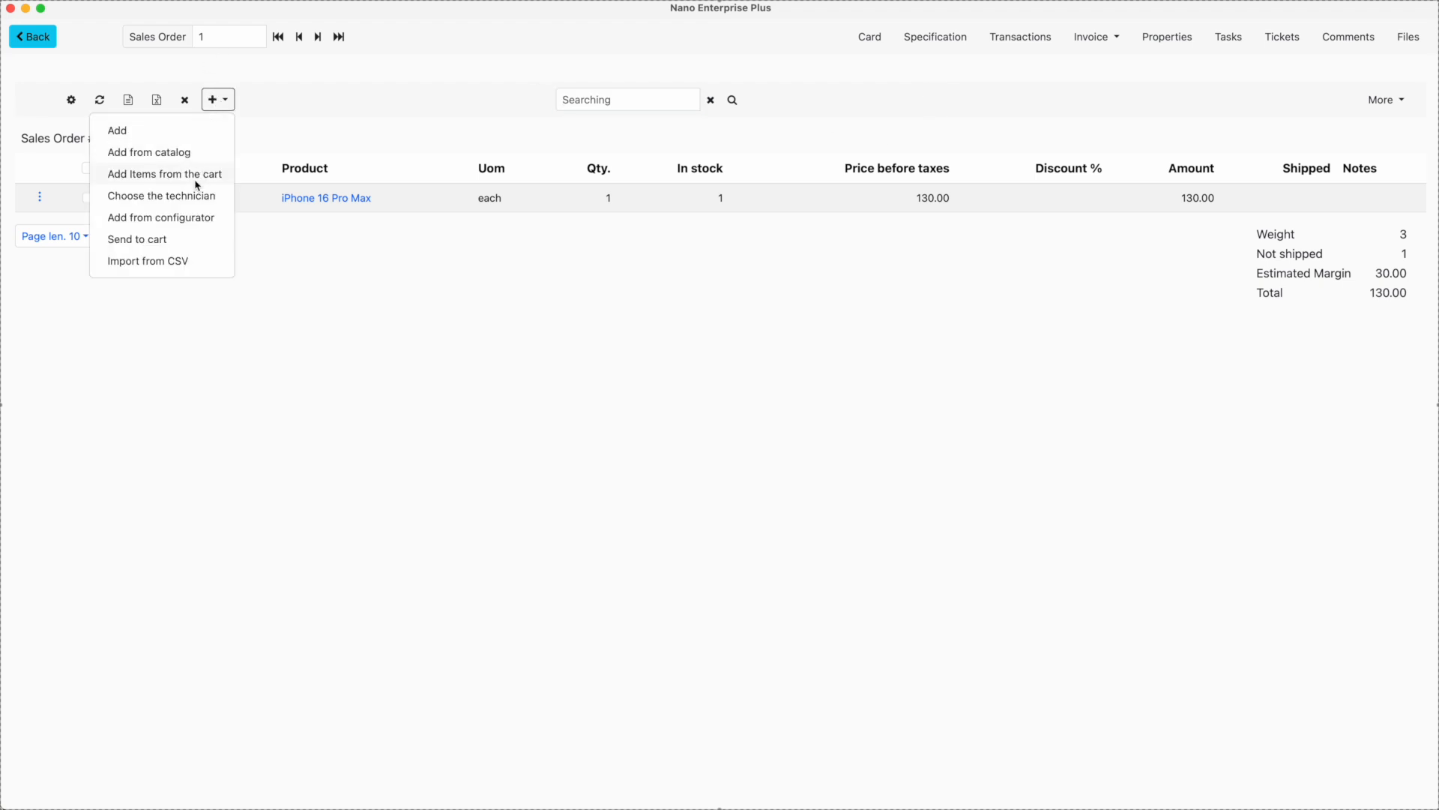
click(322, 280)
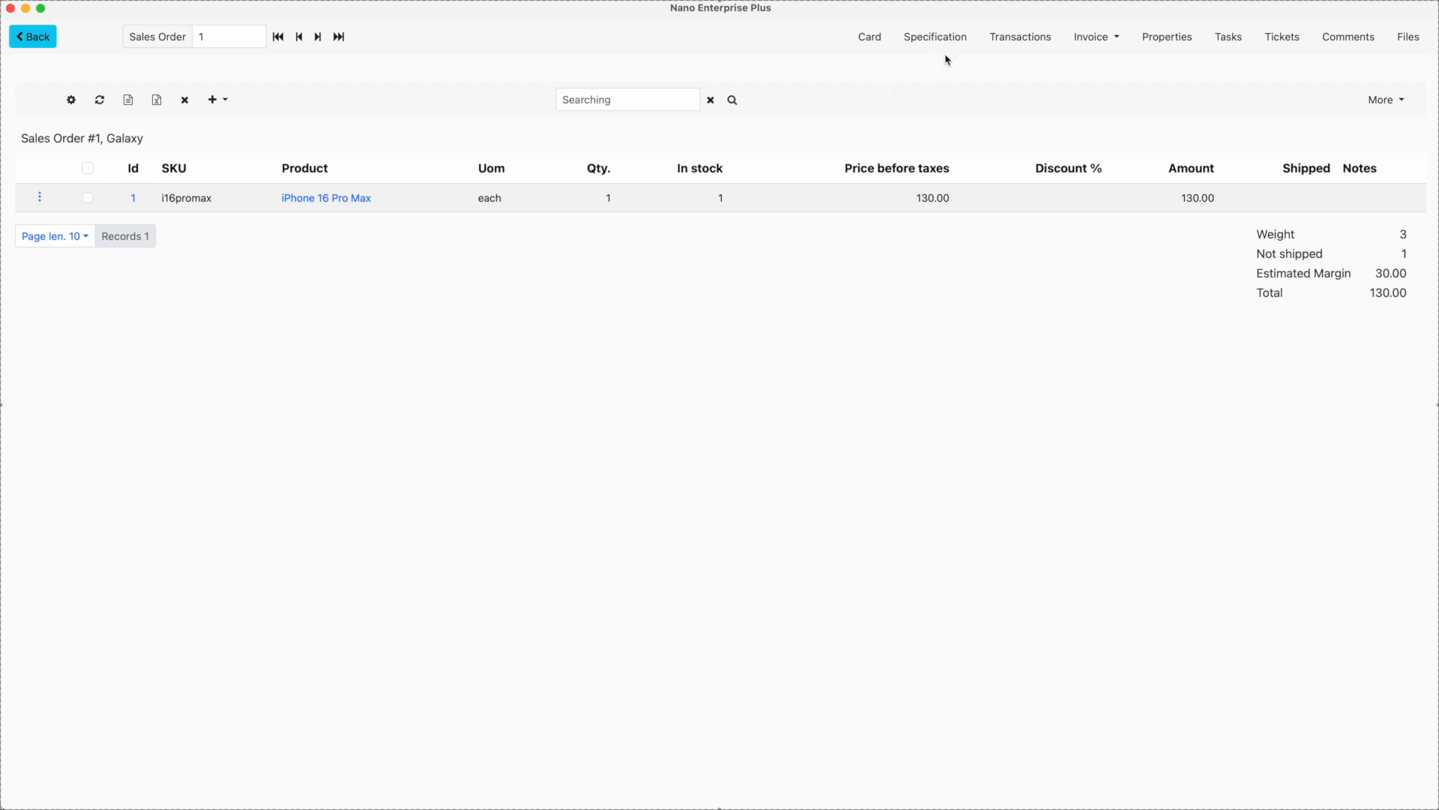
- Preview the sales order's document in the Invoice and Invoice - Simple templates
click(1112, 41)
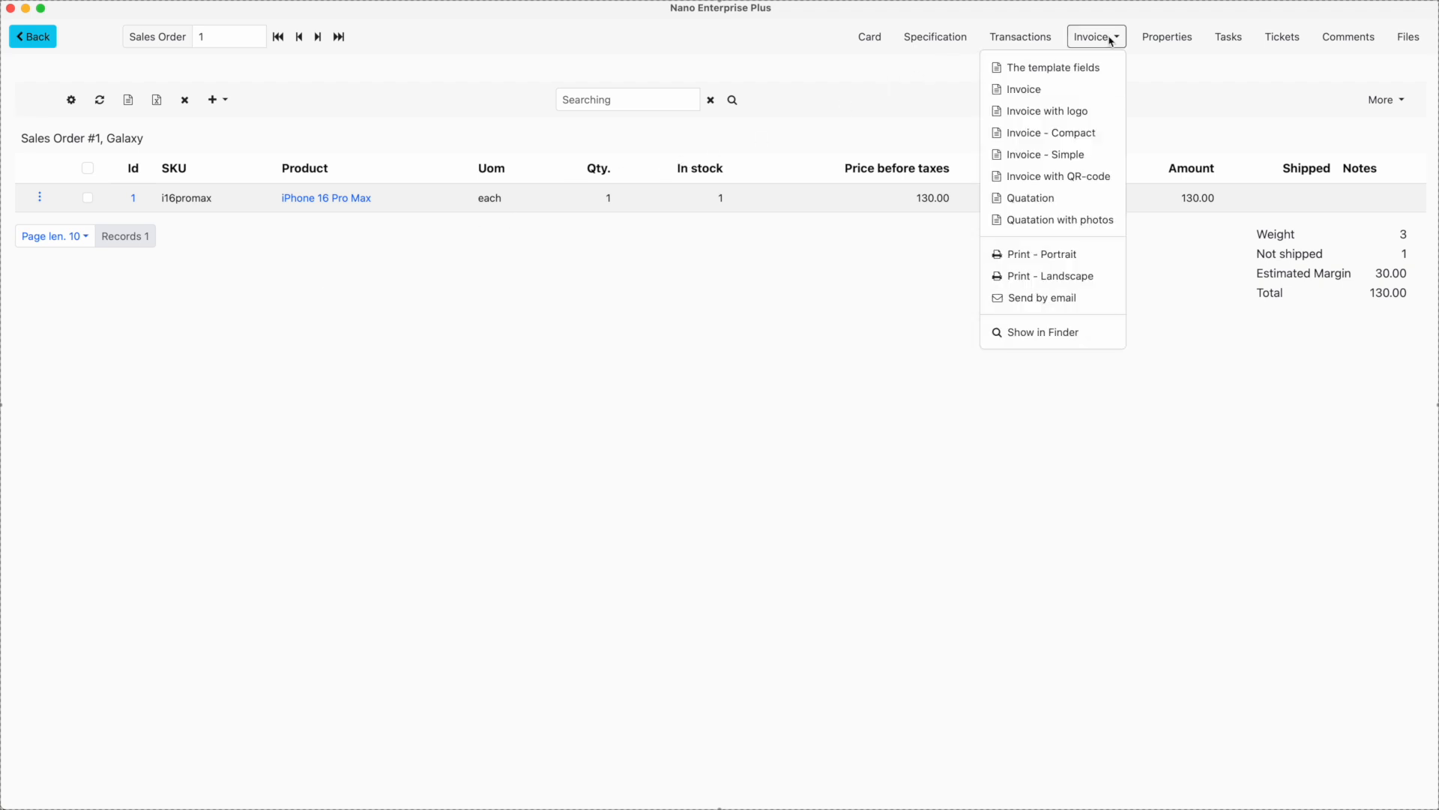
click(1029, 95)
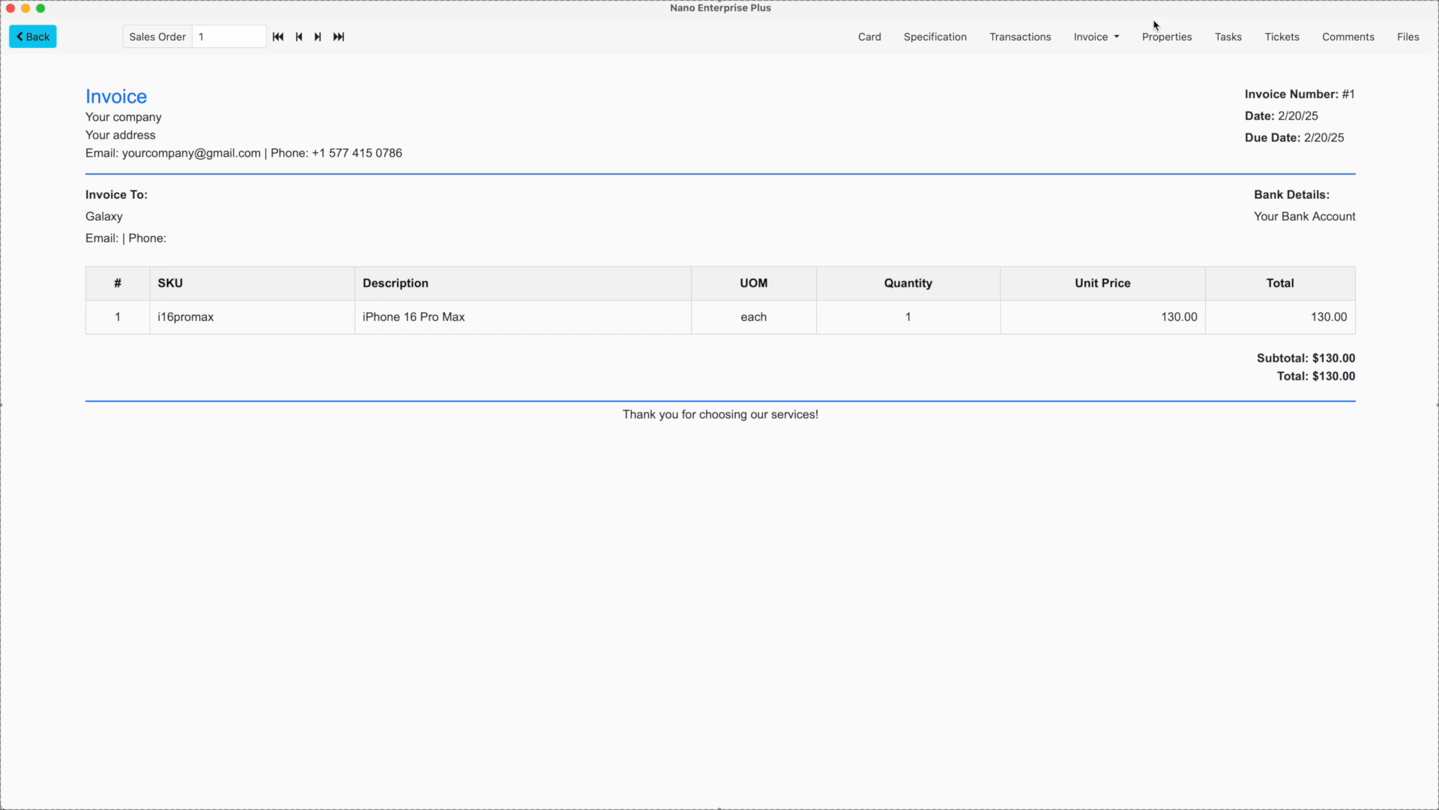
click(1108, 38)
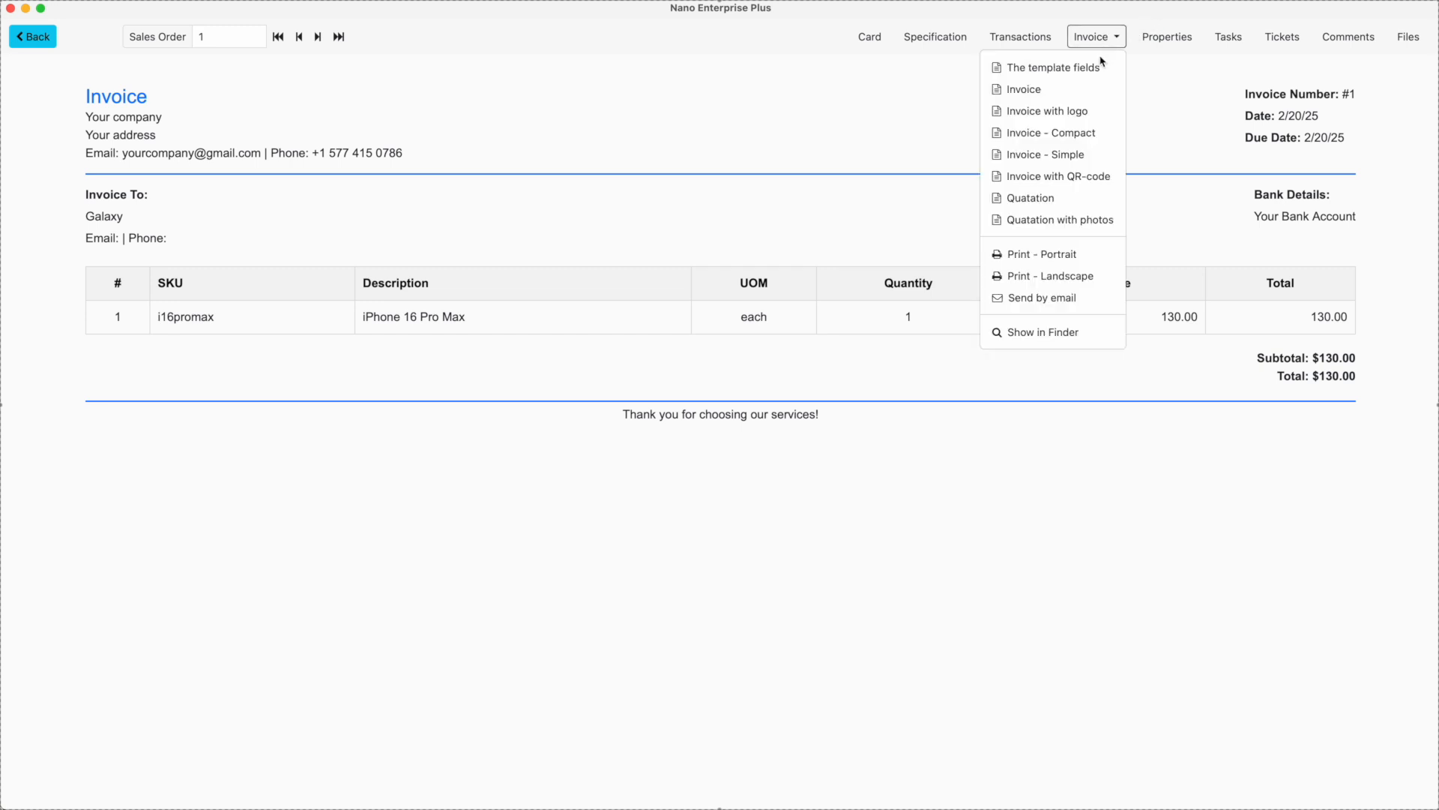
click(1077, 155)
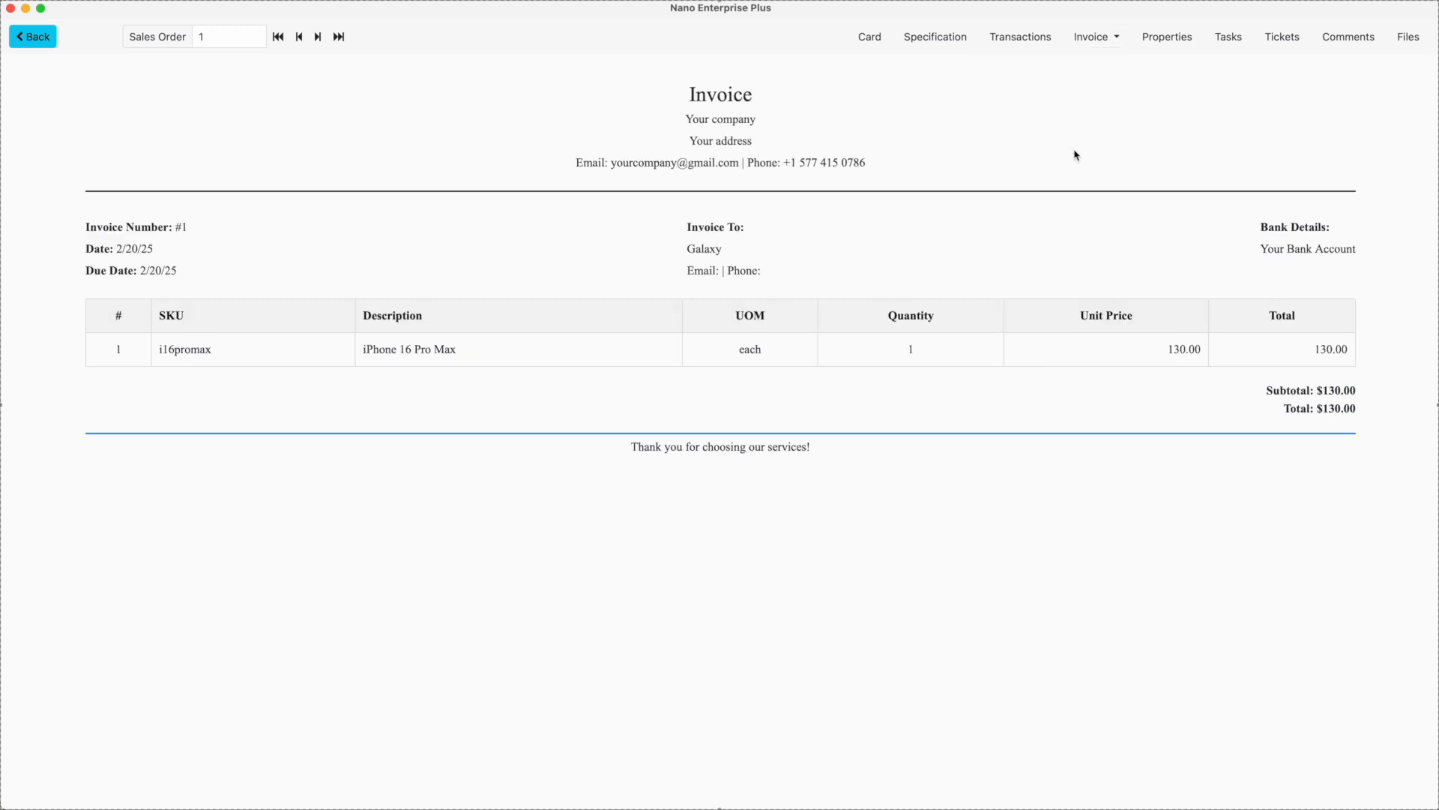
click(1092, 38)
- Add a Shipping transaction to the Galaxy sales order, with Location 1 as the warehouse
click(1020, 39)
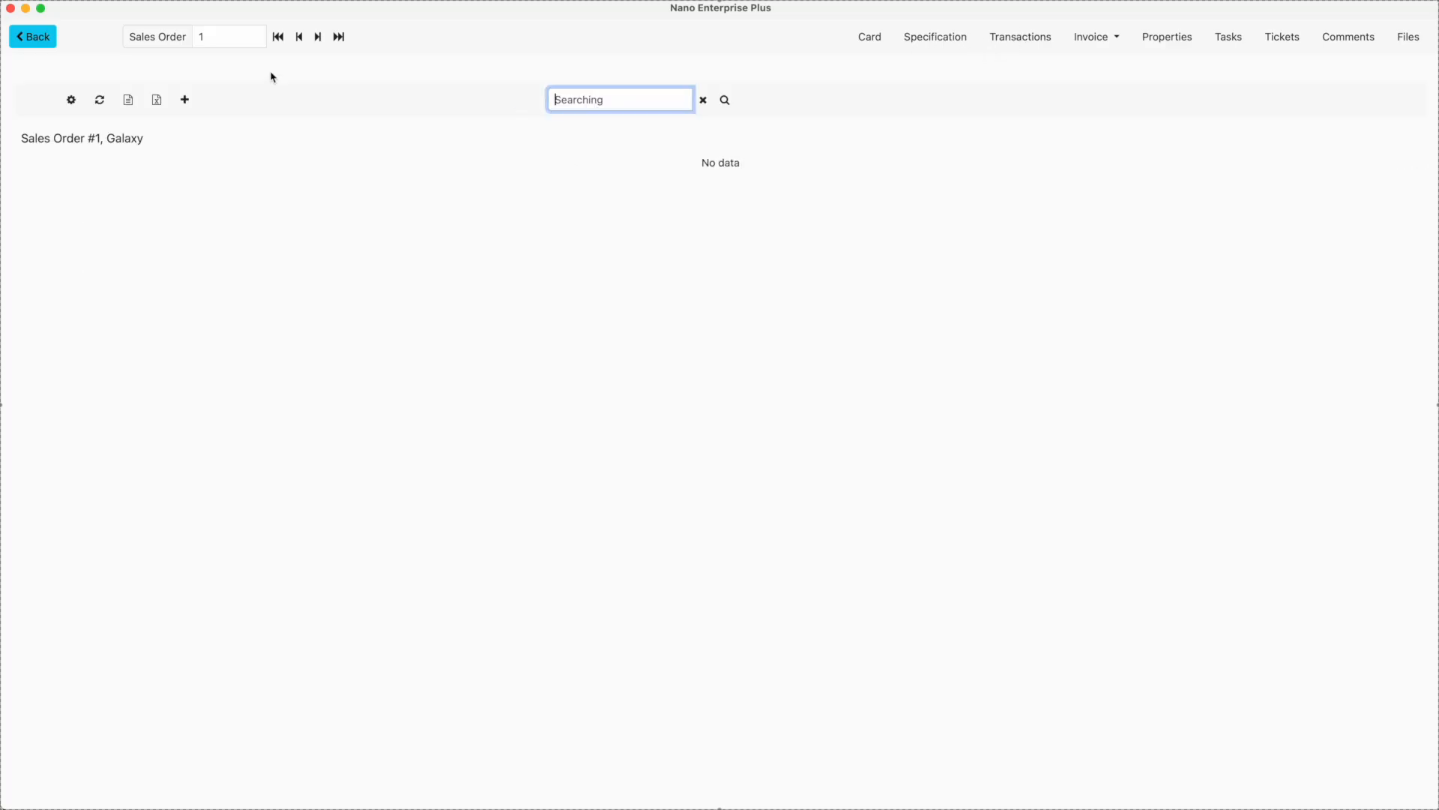
click(186, 102)
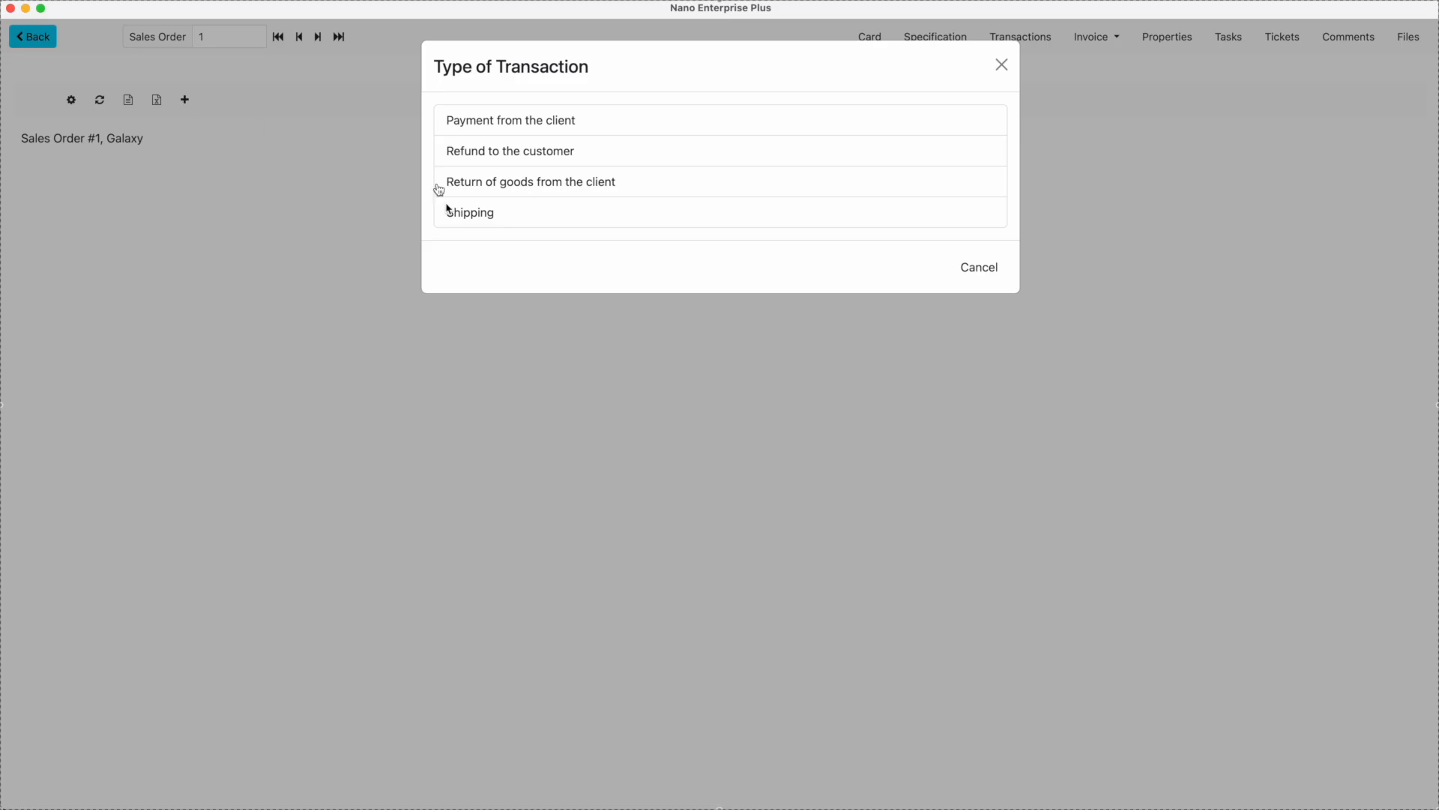
click(465, 217)
click(996, 139)
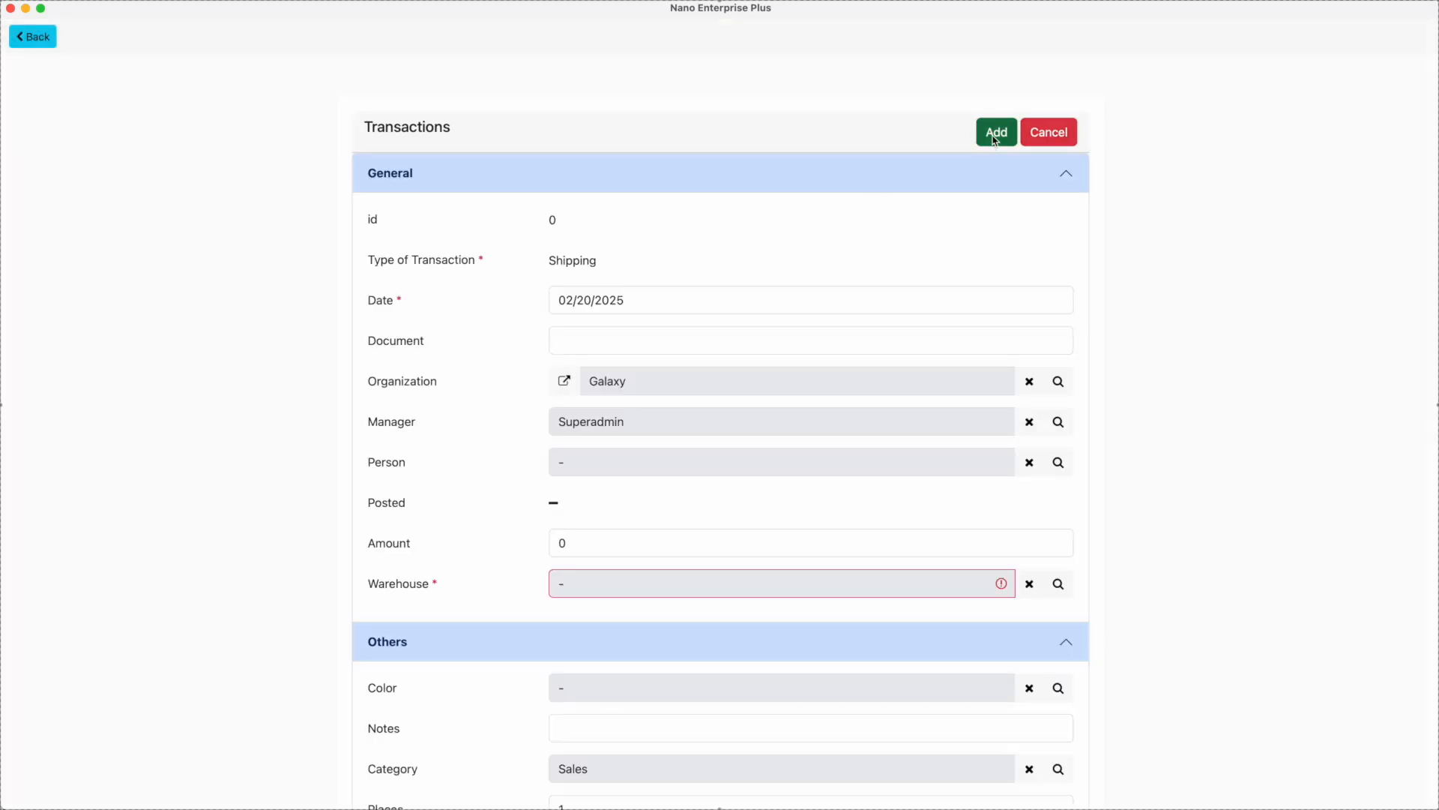
click(1058, 584)
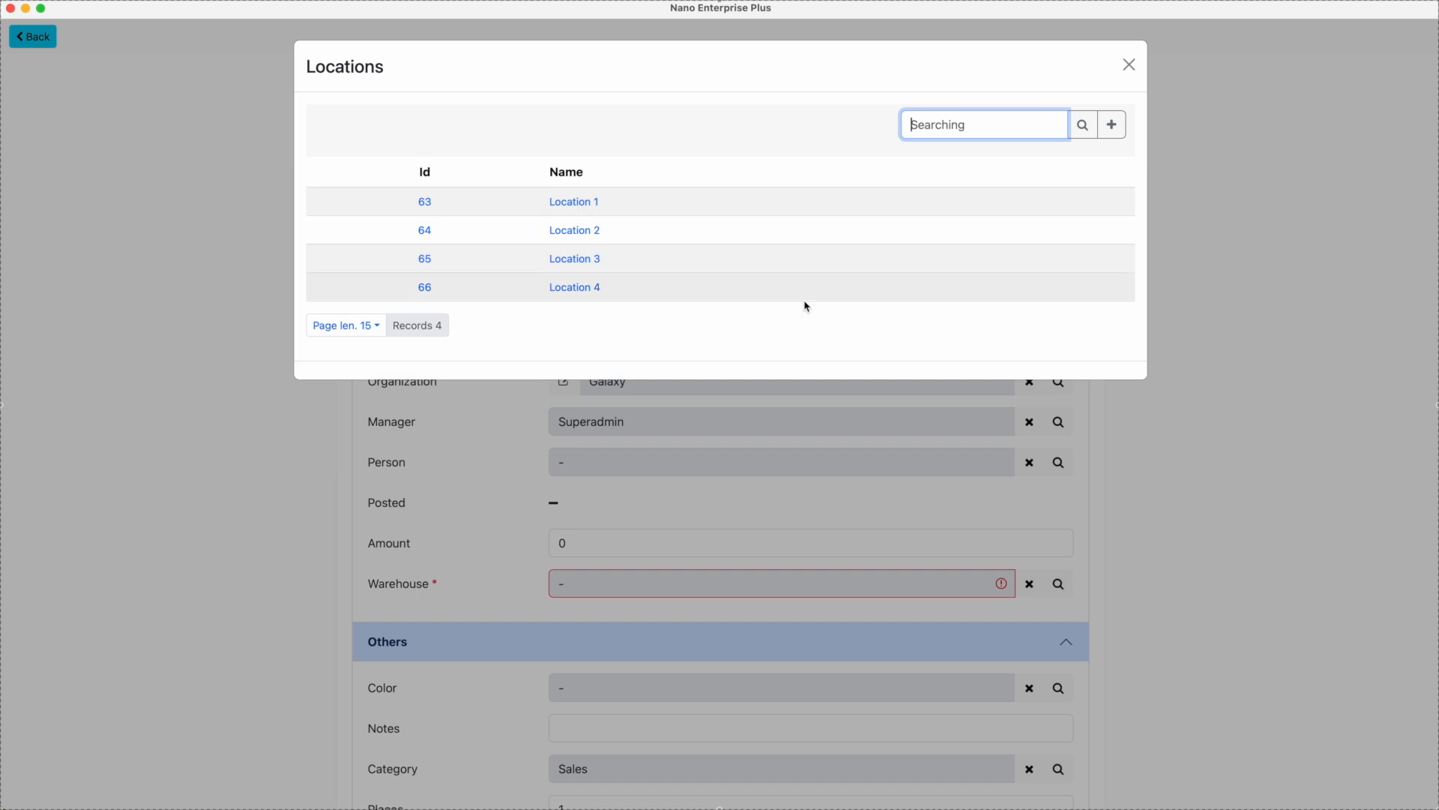
click(582, 199)
click(997, 131)
- Review the shipment's specification and its Shipping Invoice, and return to the shopping cart
click(1130, 41)
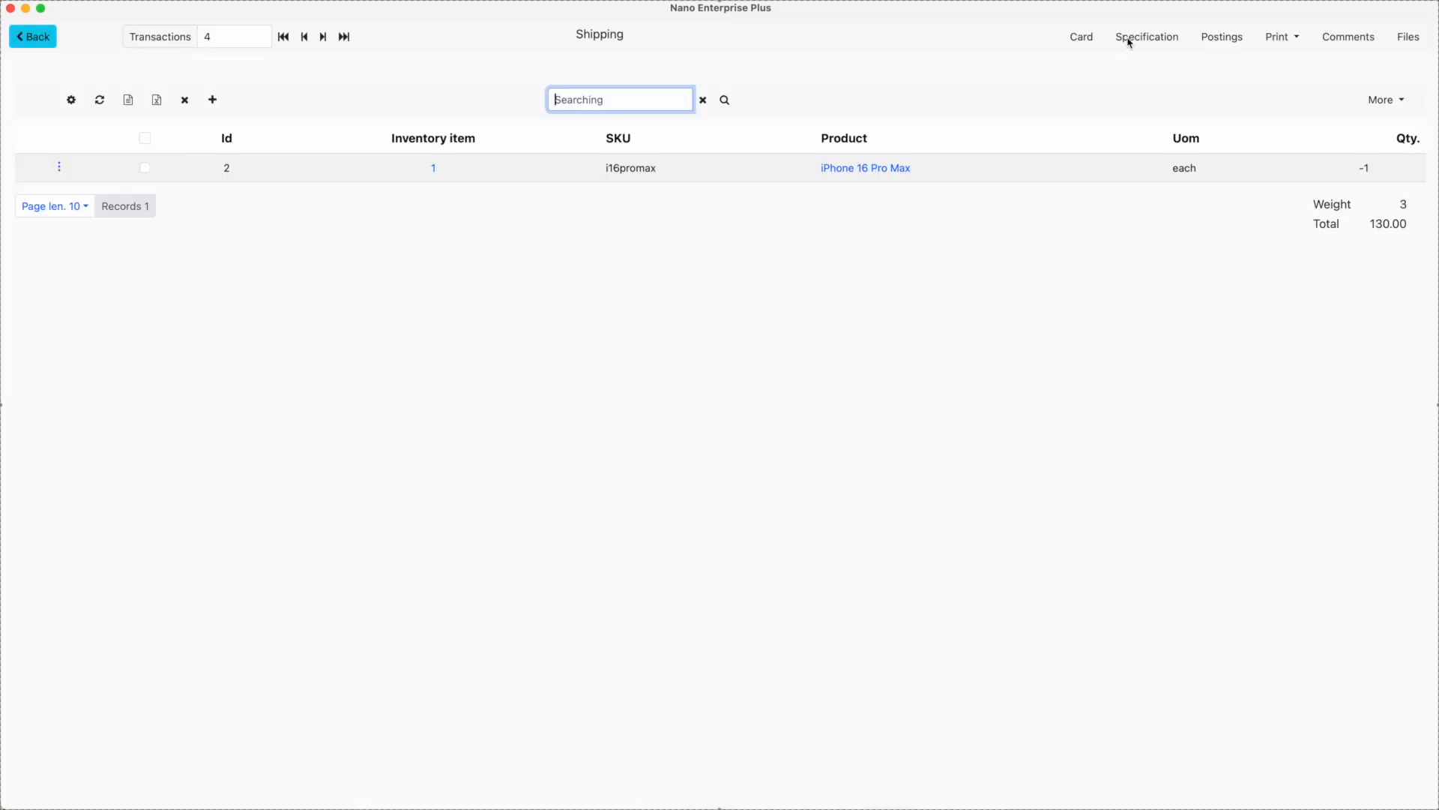
click(1281, 39)
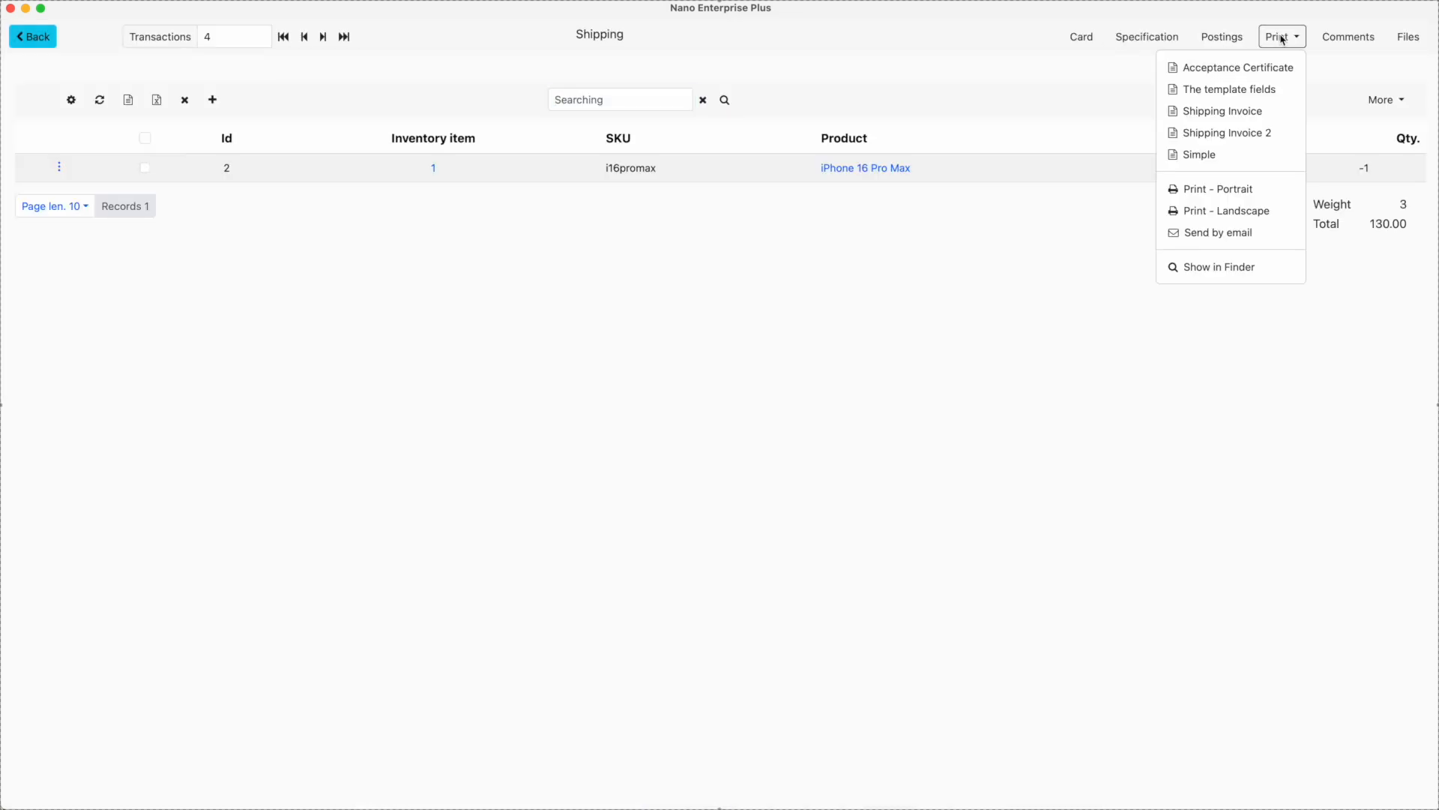
click(1223, 113)
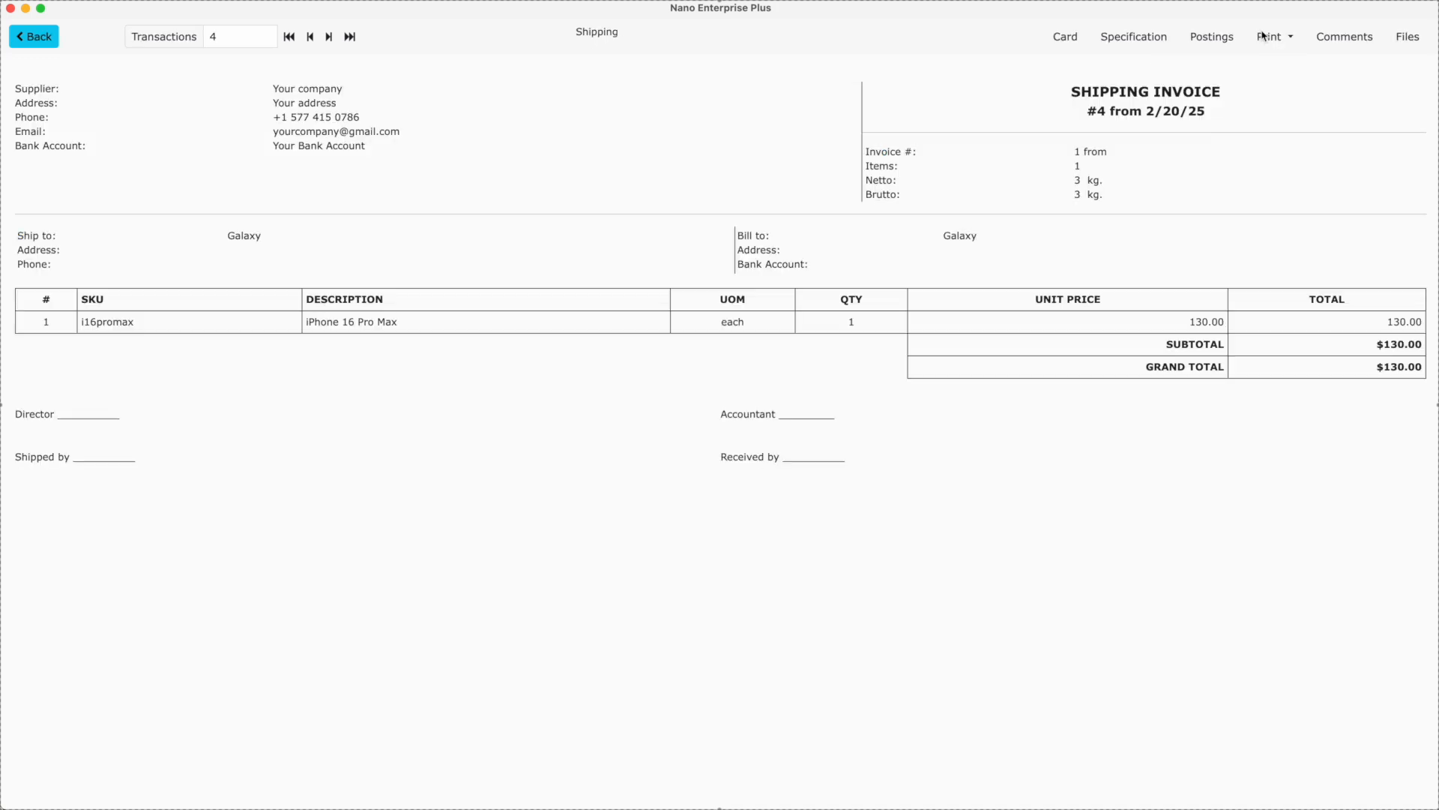
click(34, 36)
click(33, 36)
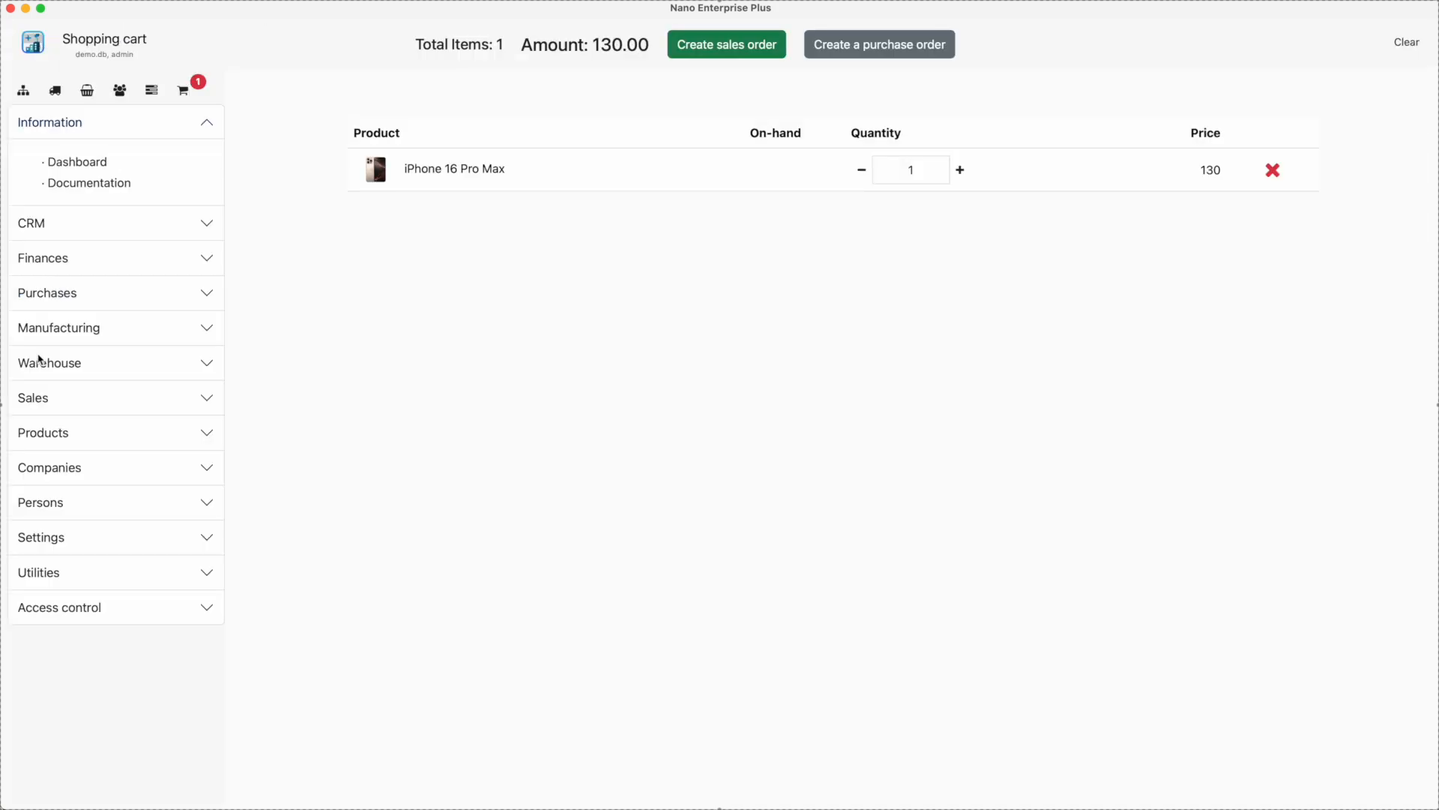
- View the warehouse Inventory turnover report, and examine the dashboard's receivables, stocks and yearly sales chart
click(45, 363)
click(74, 422)
click(93, 460)
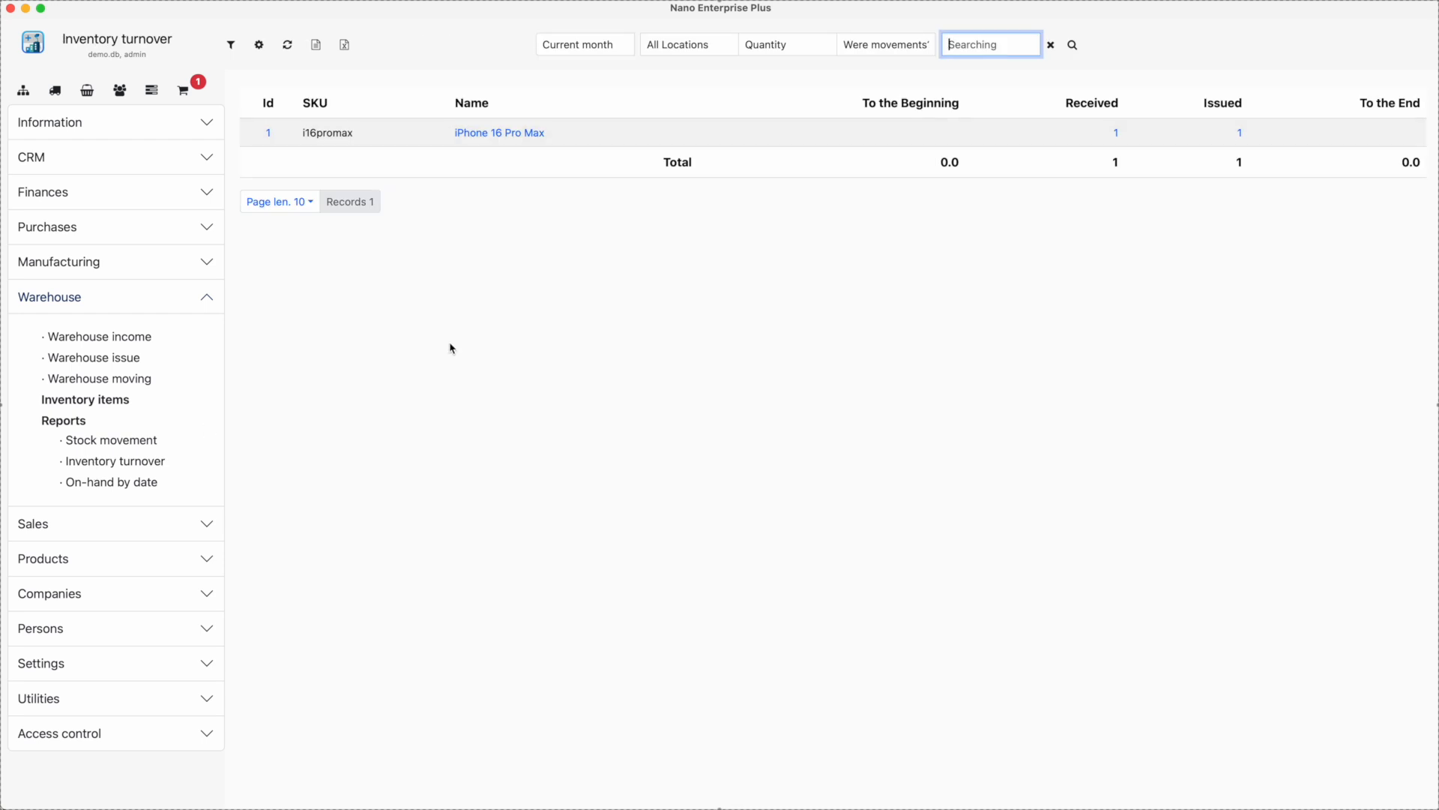
click(78, 126)
click(77, 161)
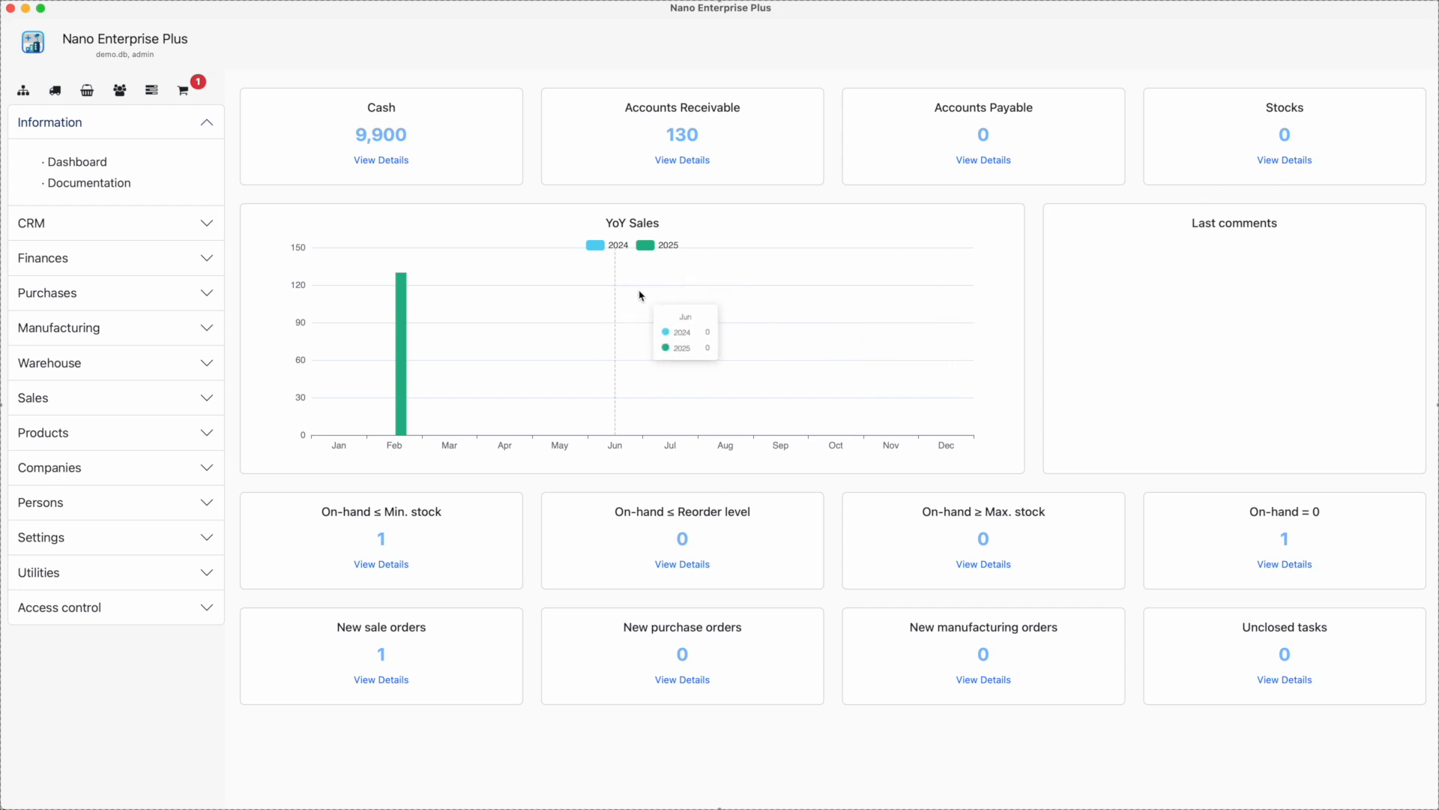
- Add a Payment from the client transaction of 130 to the Galaxy sales order, with Bank as the bank account
click(105, 397)
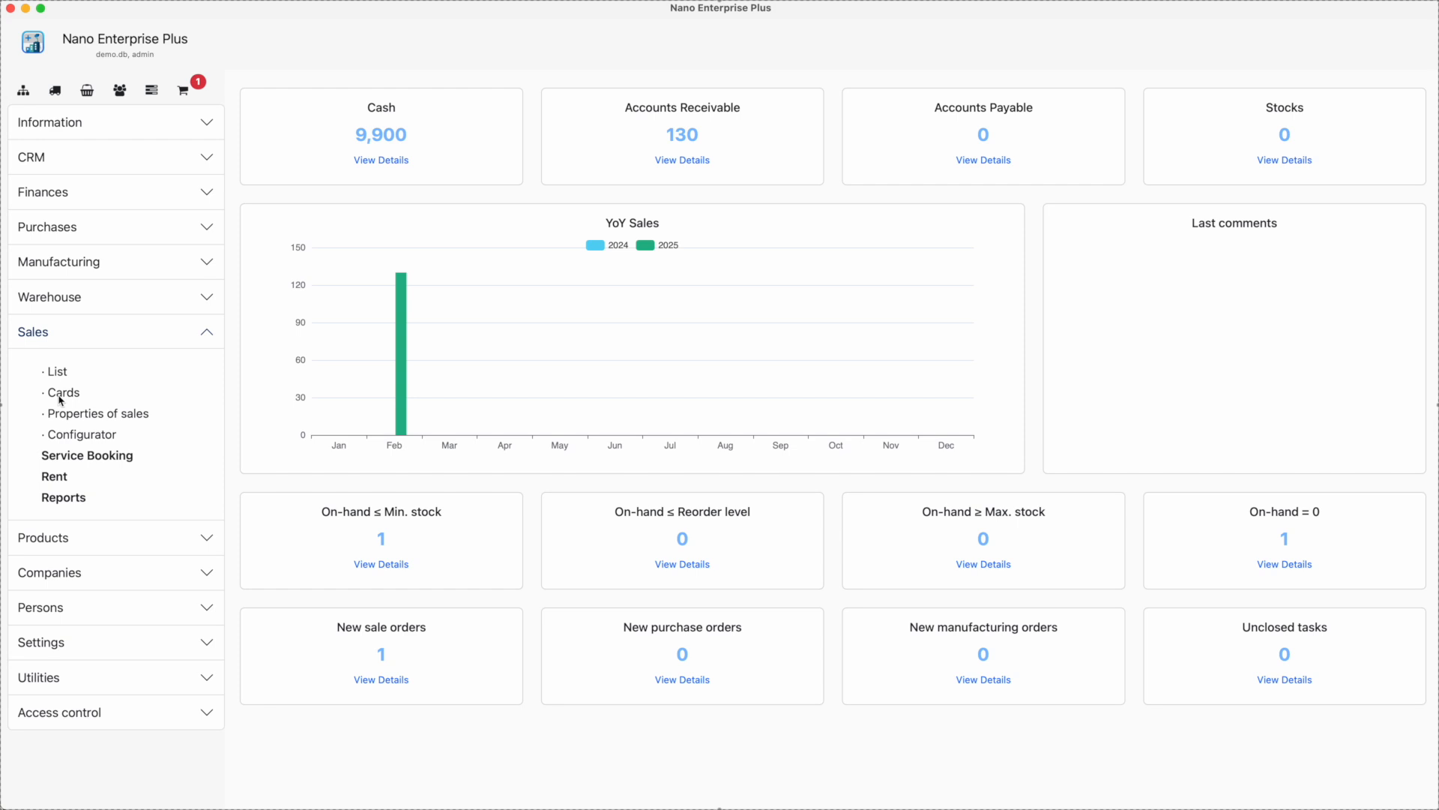
click(61, 396)
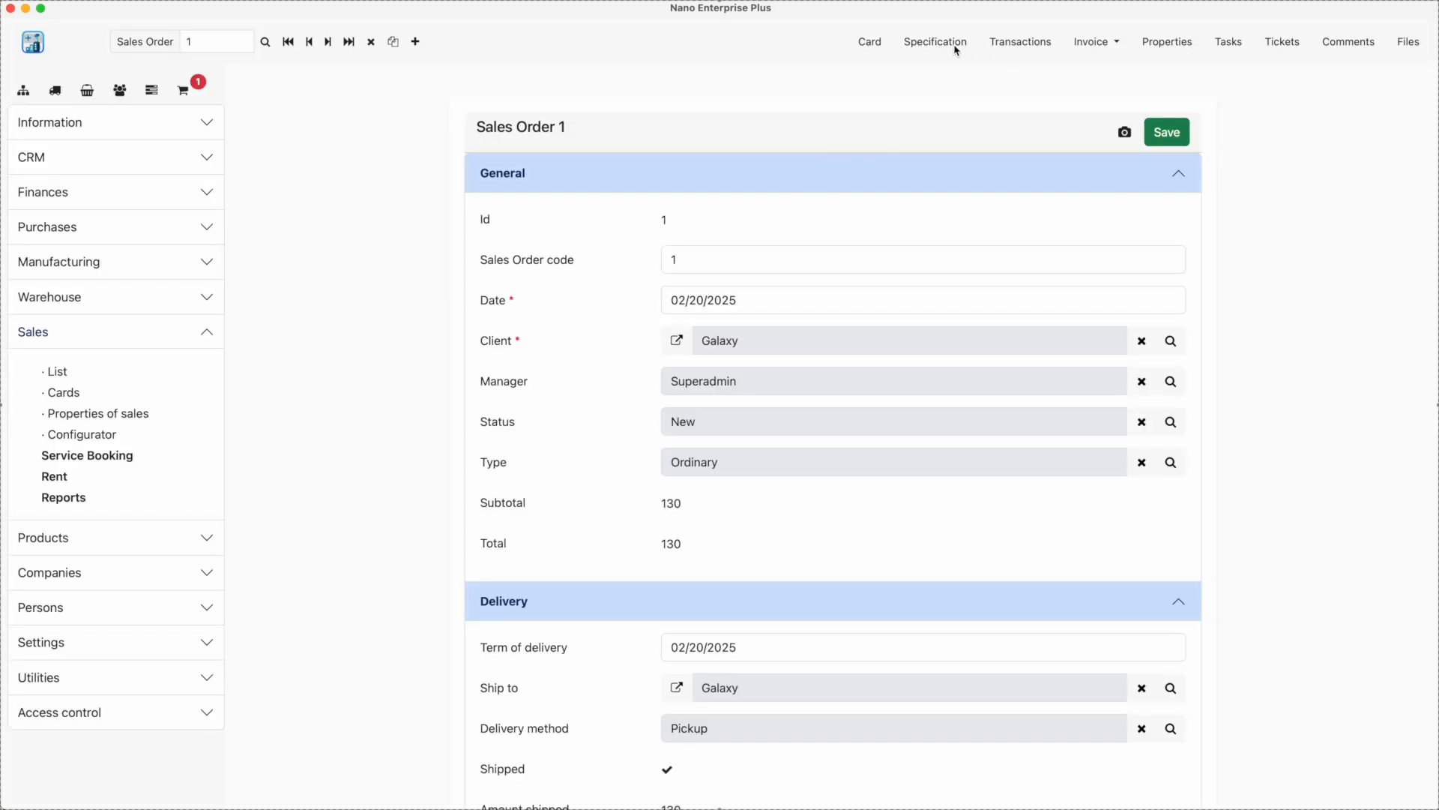
click(1041, 50)
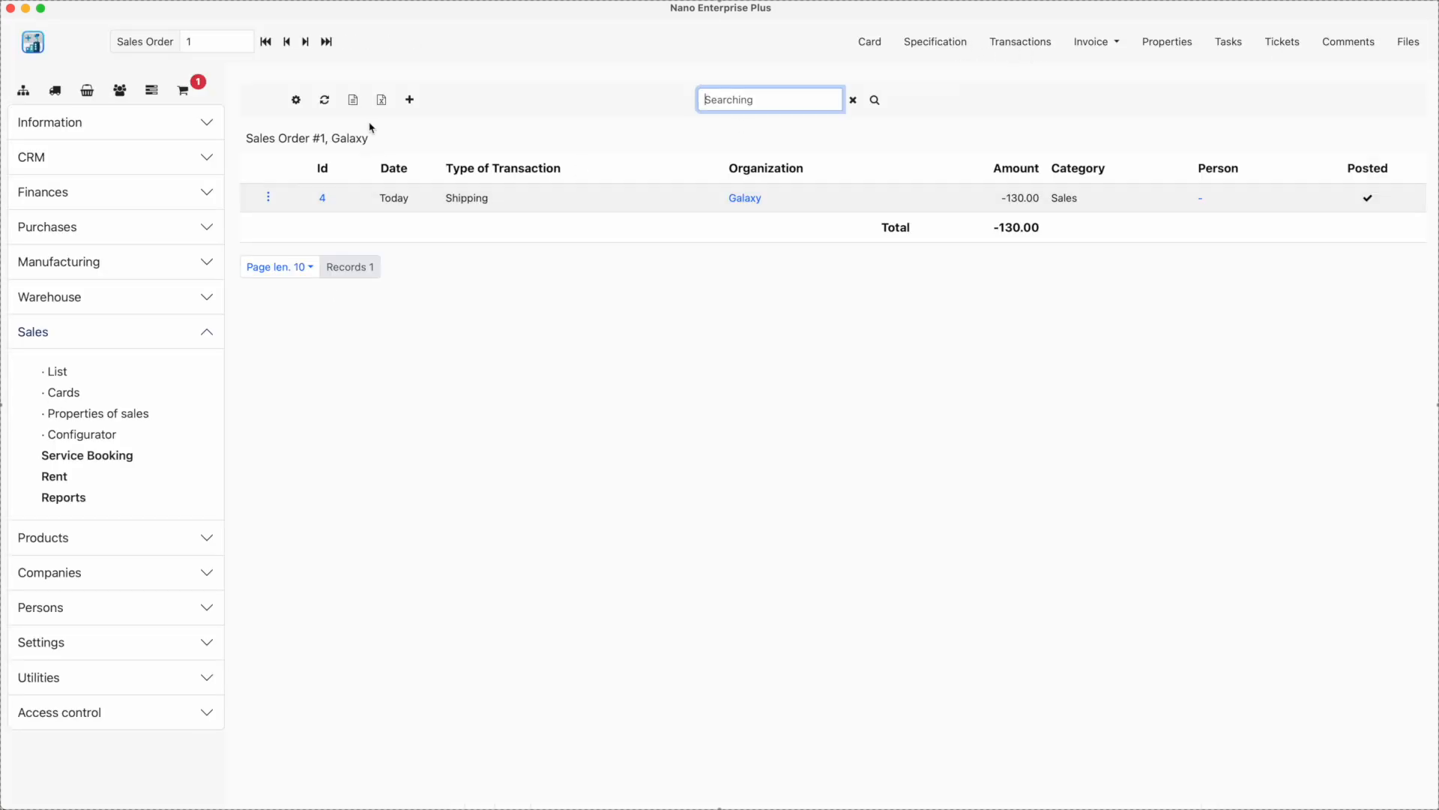
click(410, 104)
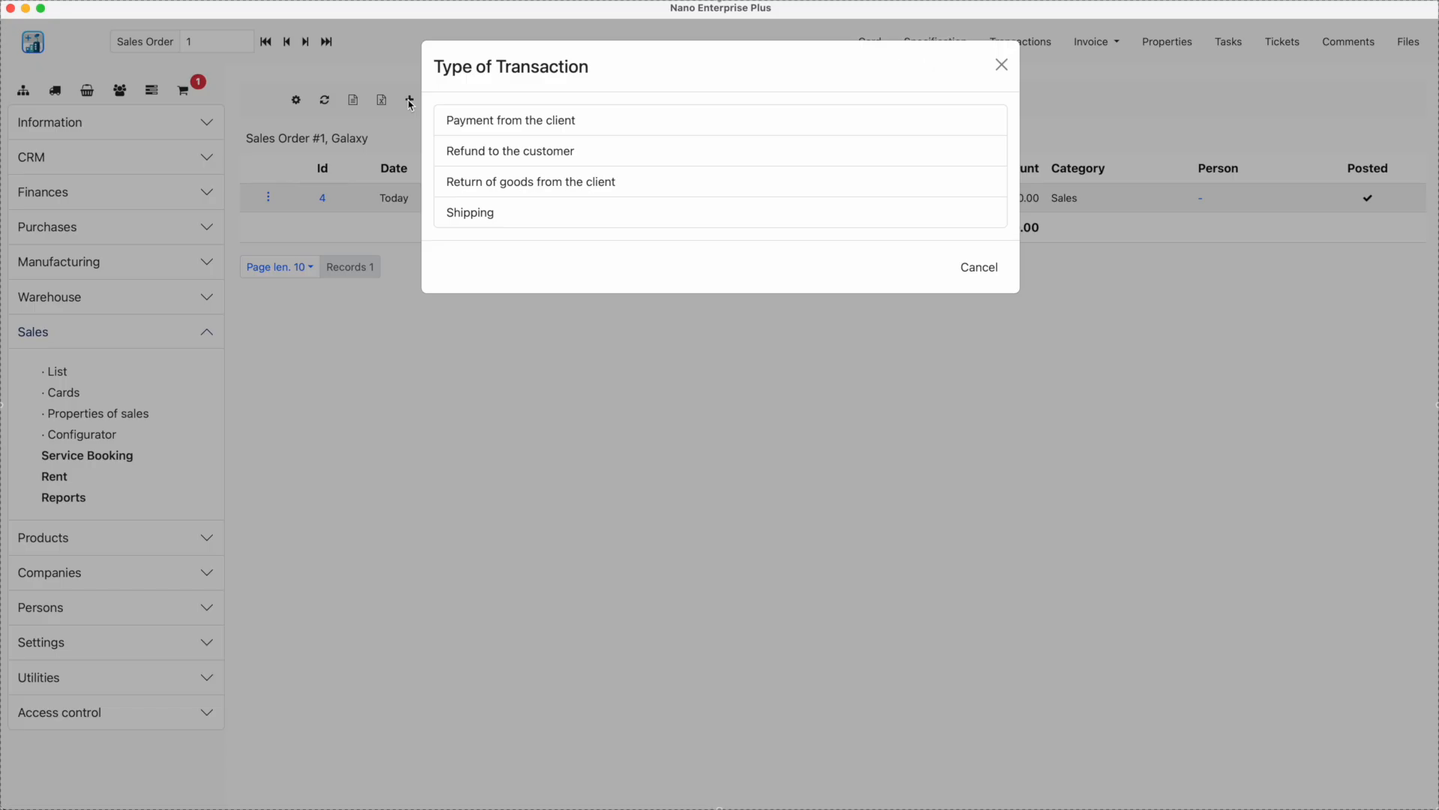
click(502, 125)
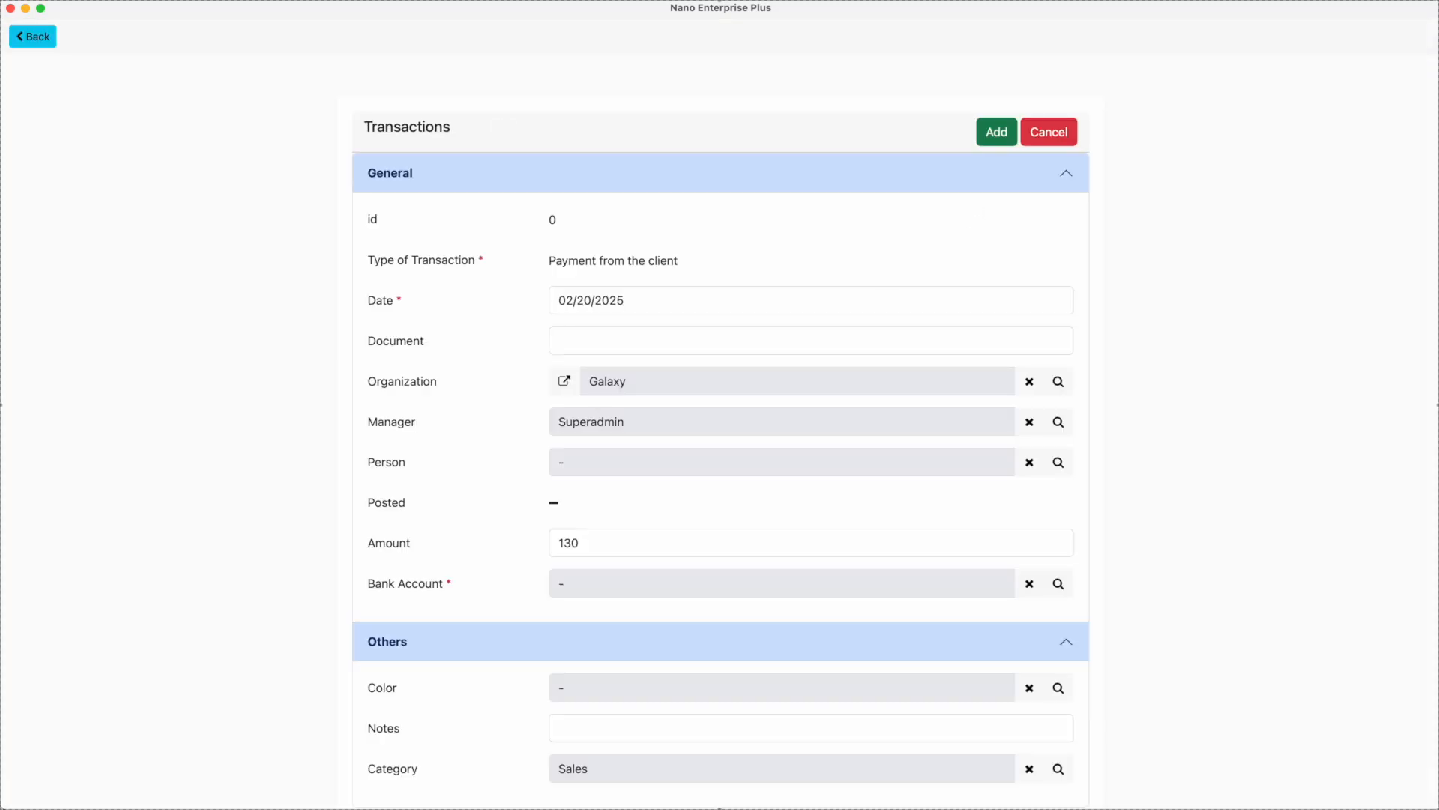
click(997, 133)
click(1058, 584)
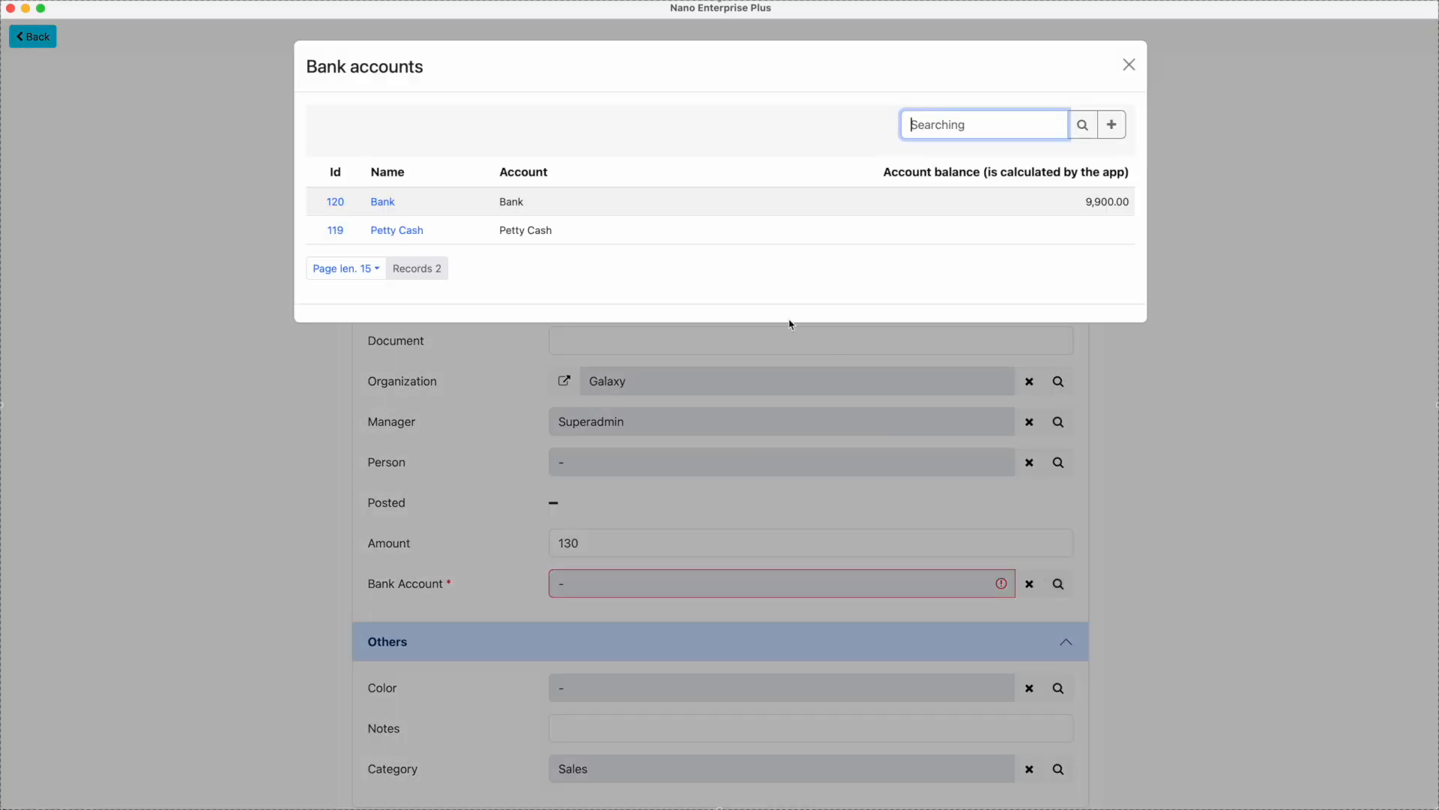
click(389, 205)
click(994, 134)
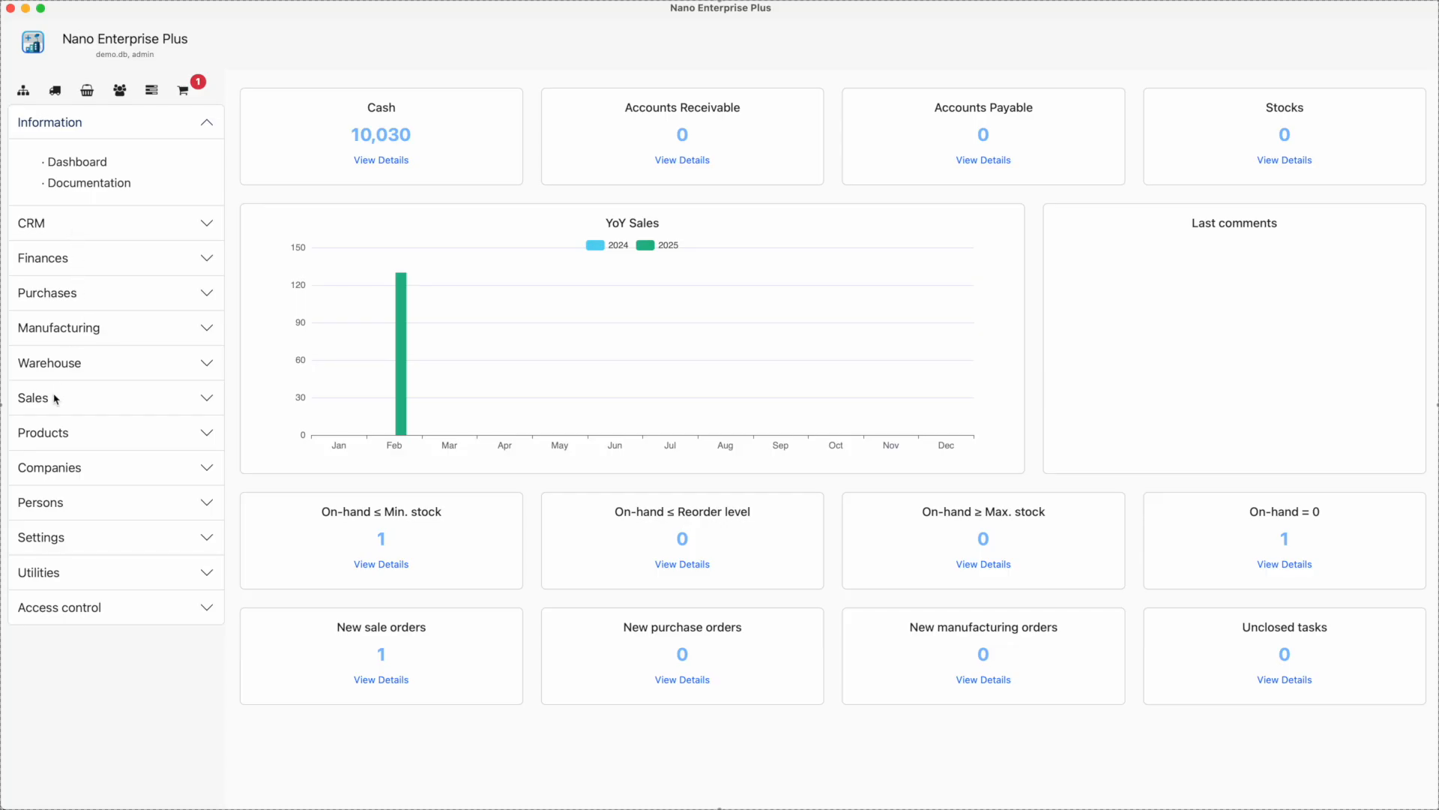
- View the current month's Revenue margin sales report grouped by product, and return to the dashboard
click(55, 399)
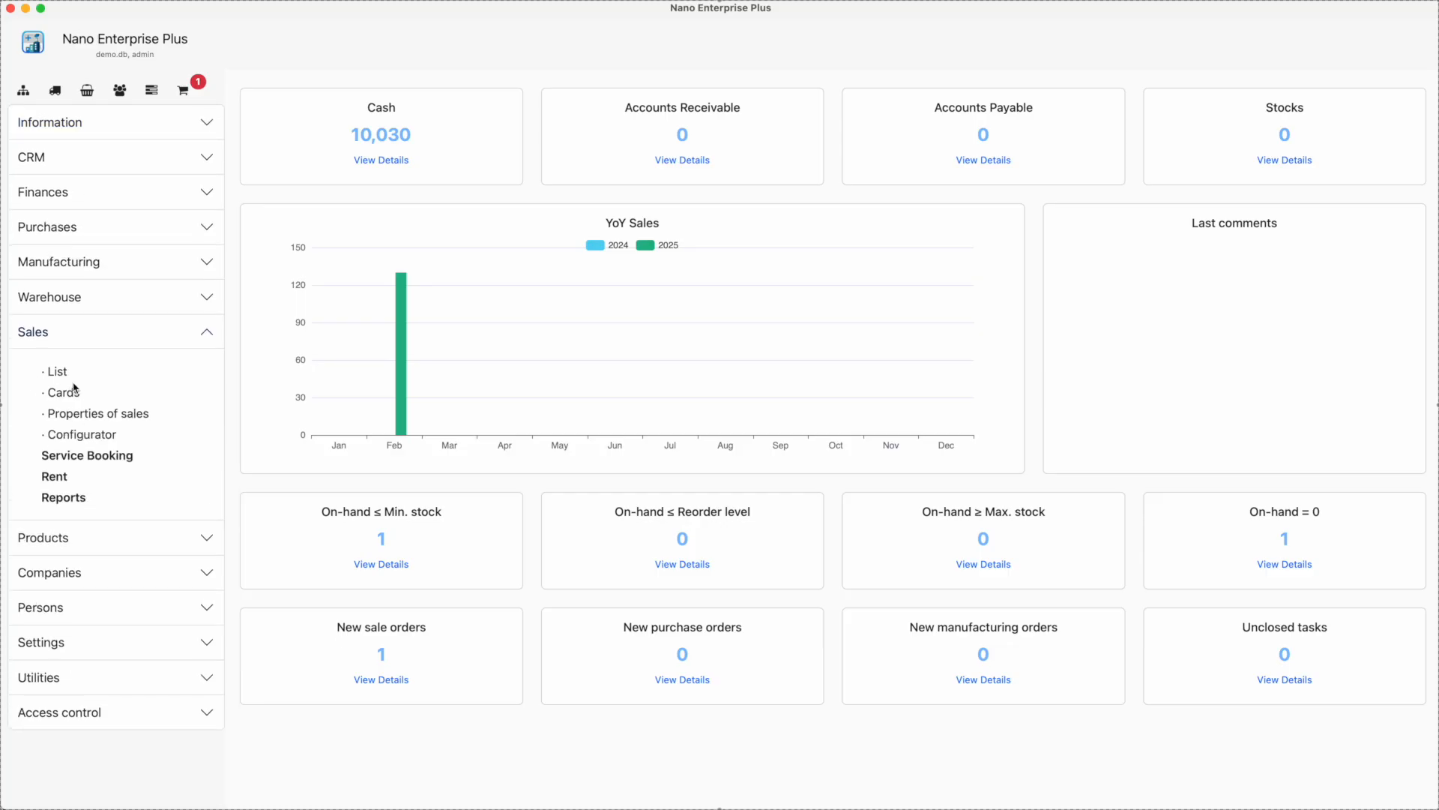
click(64, 499)
click(101, 542)
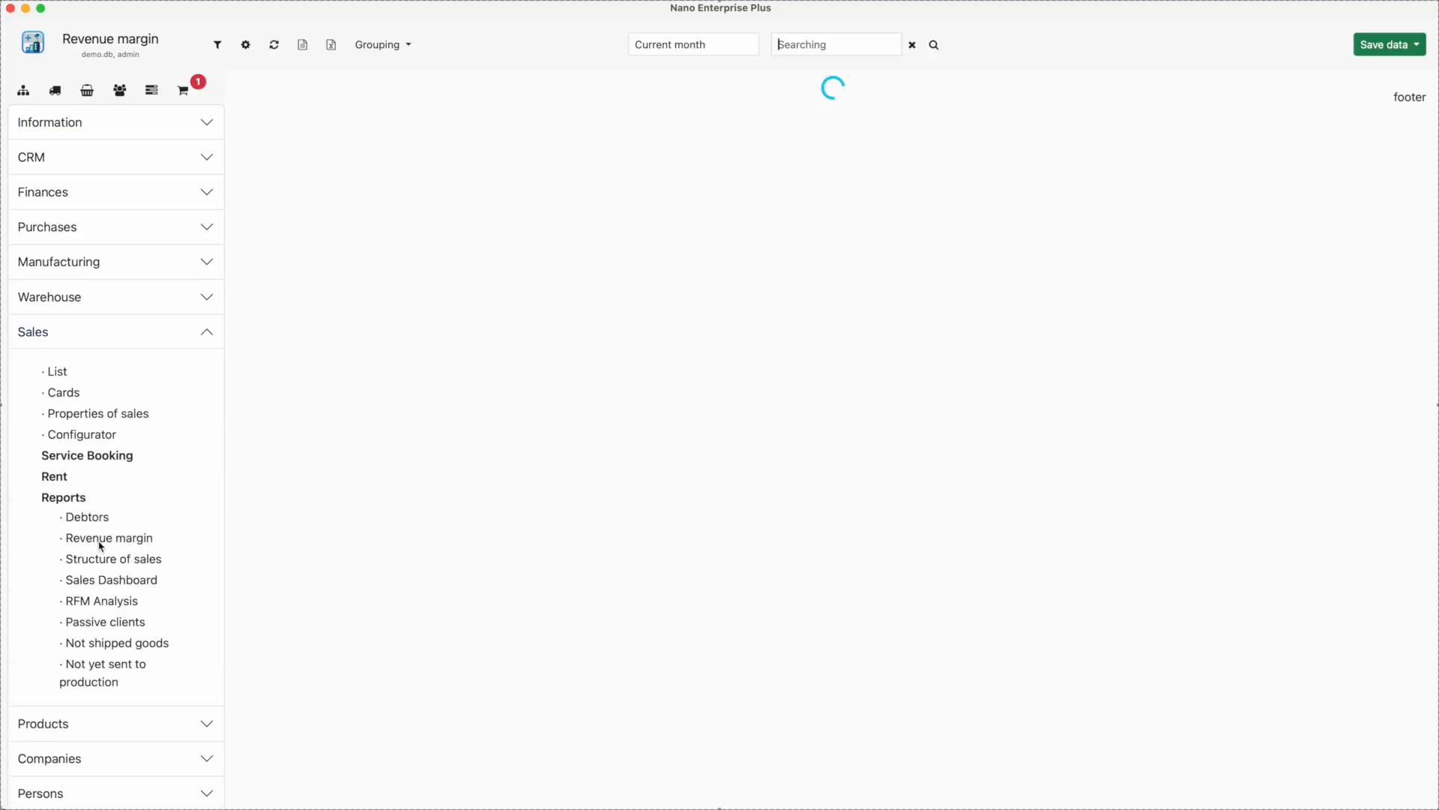
click(381, 47)
click(338, 97)
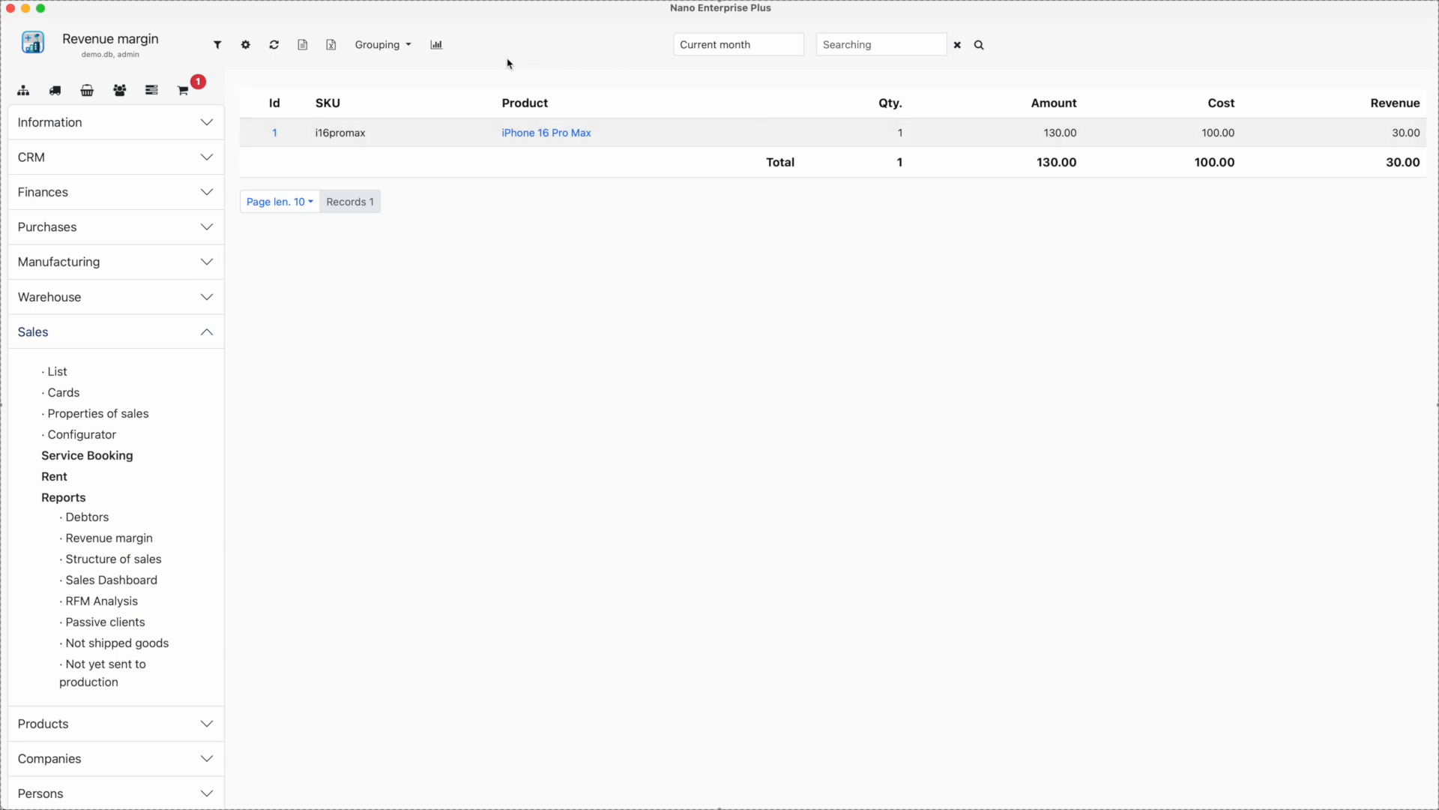
click(93, 121)
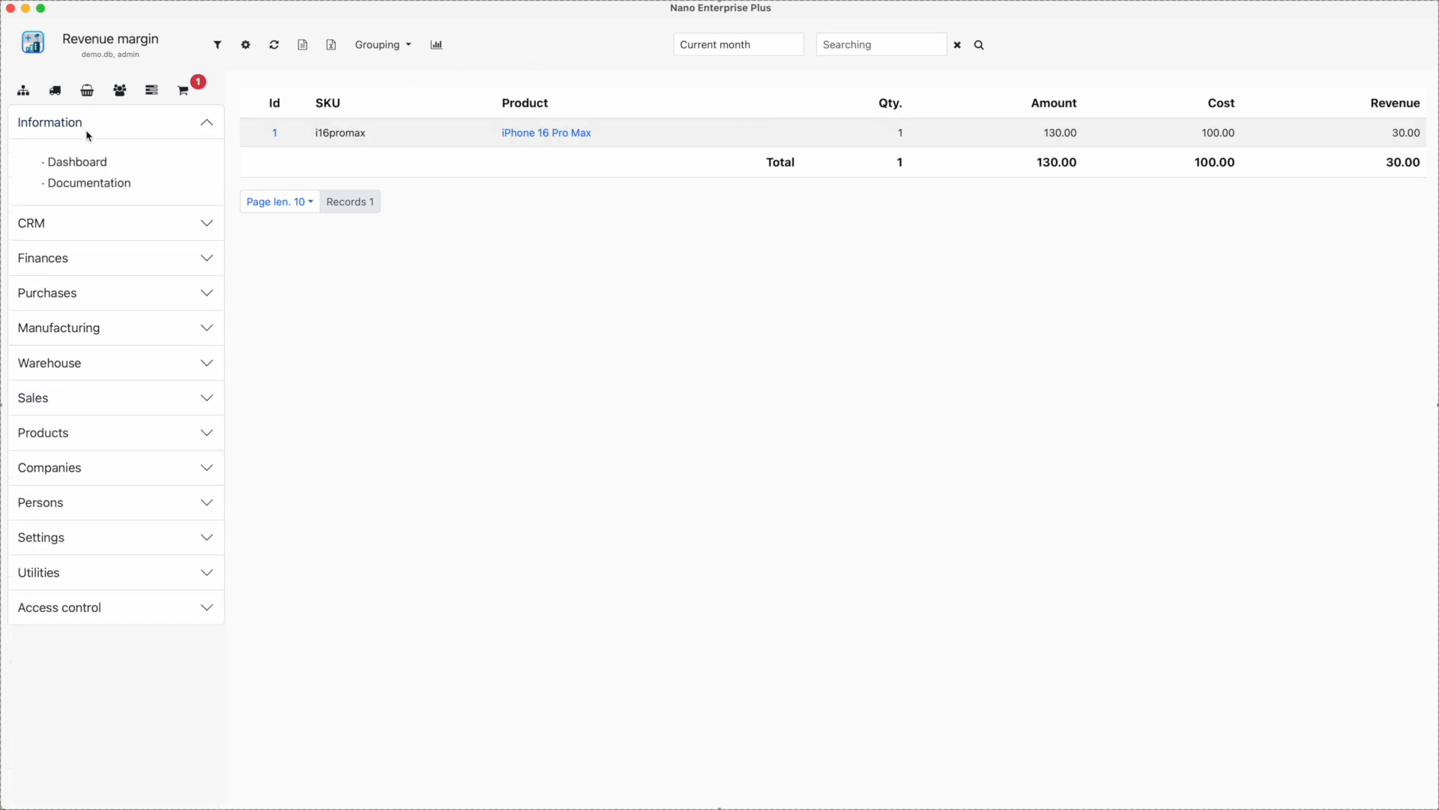
click(71, 163)
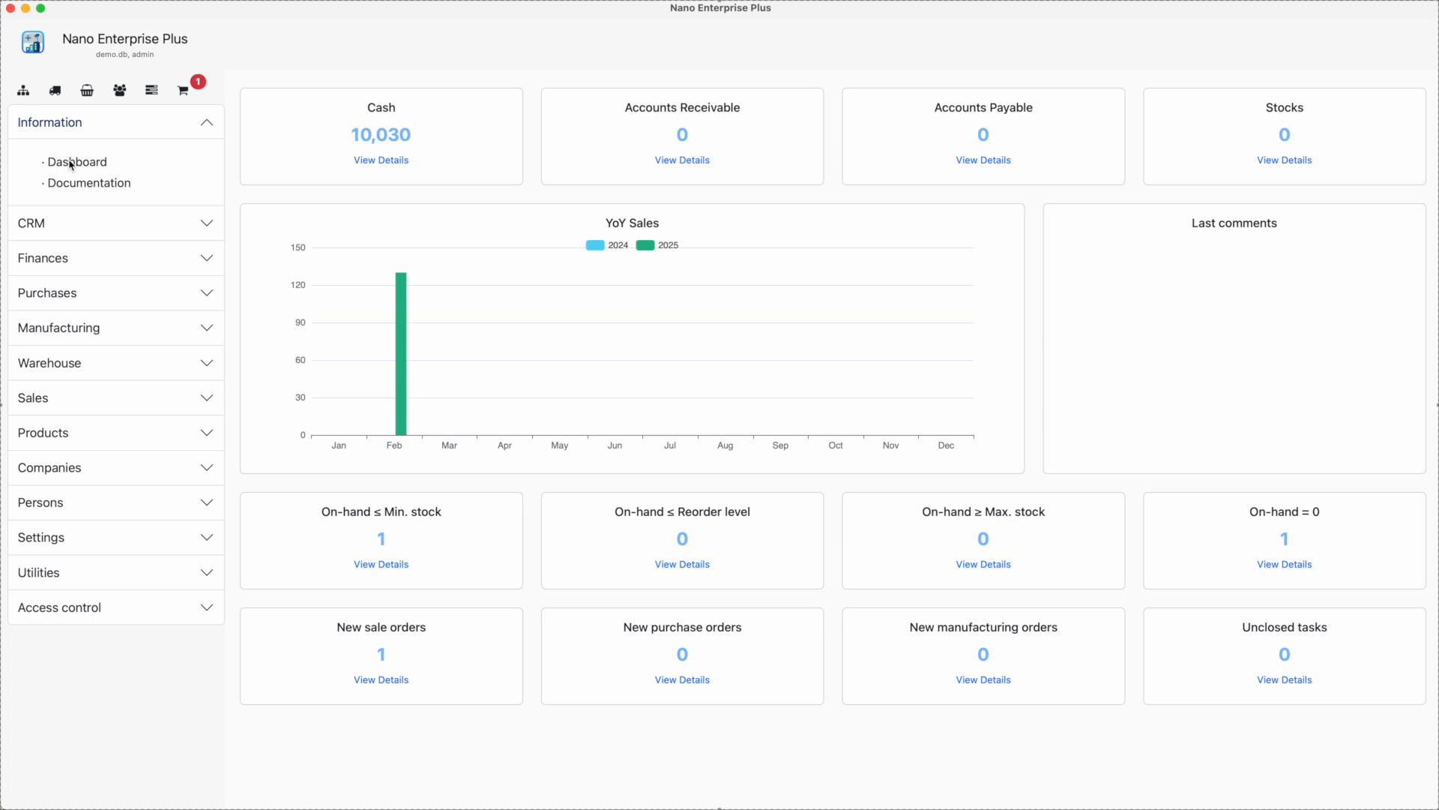
- Recalculate the accounting Financial reports on date 02/20/2025
click(57, 261)
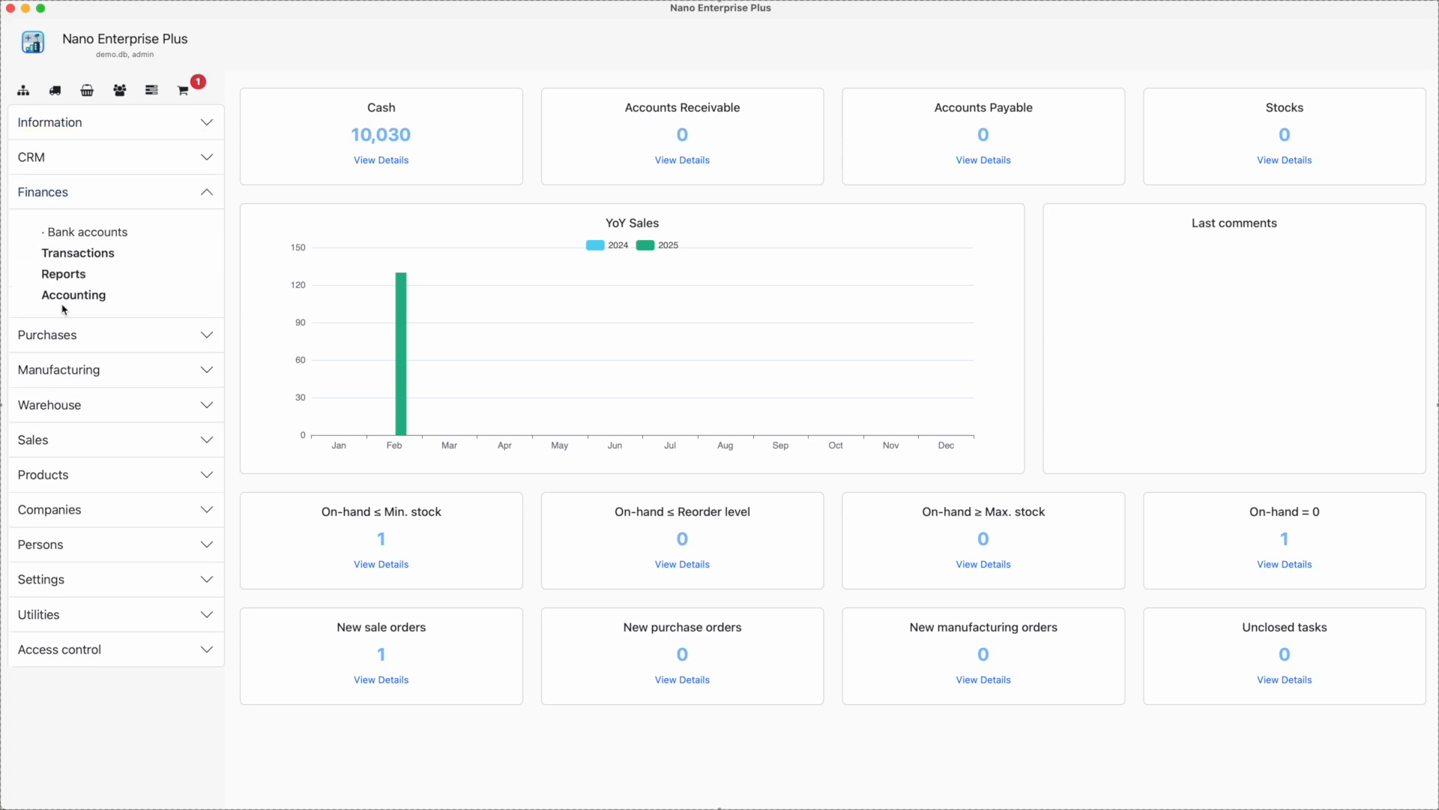
click(66, 298)
click(96, 379)
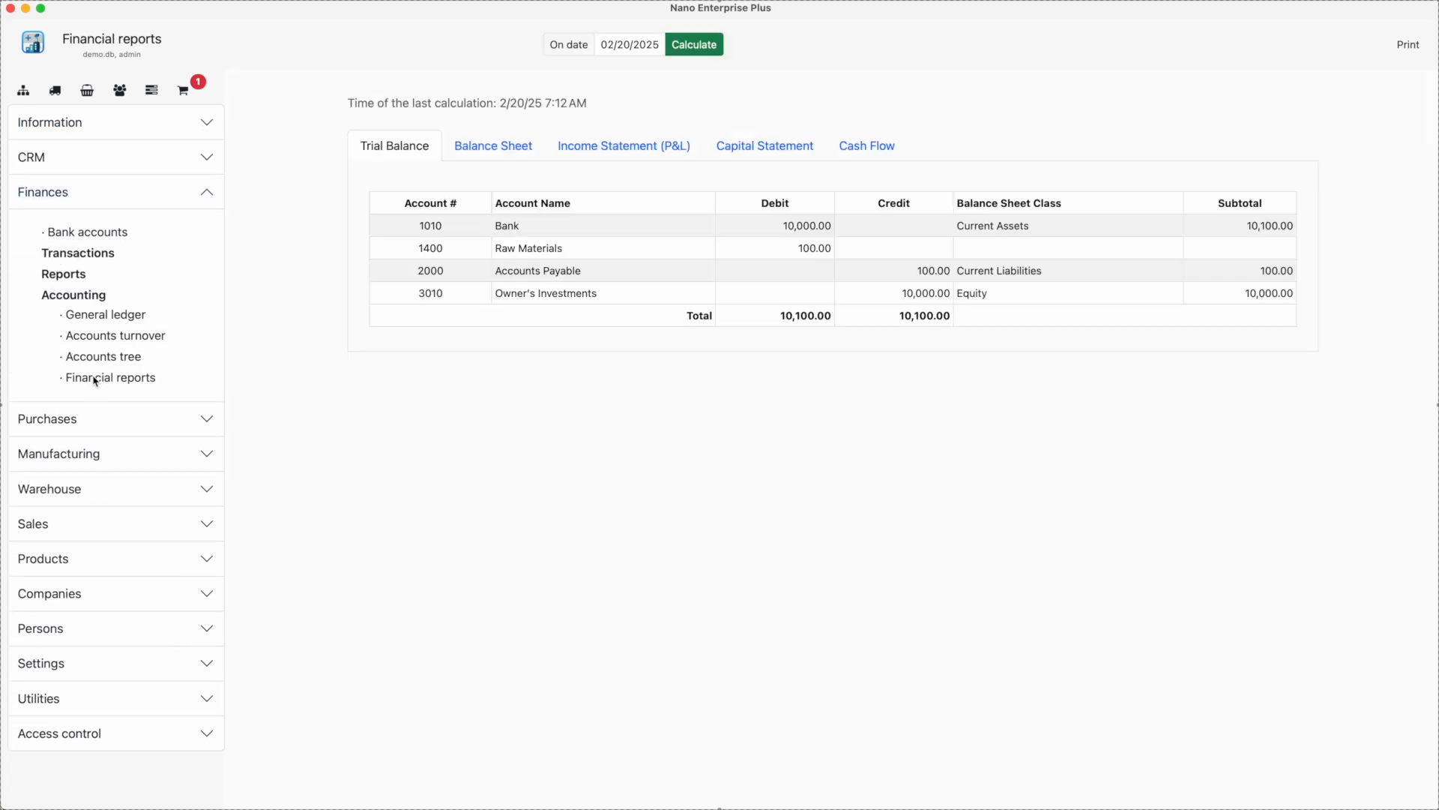
click(710, 50)
- Review the Balance Sheet, Income Statement (P&L), Capital Statement and Cash Flow, and return to the dashboard
click(507, 148)
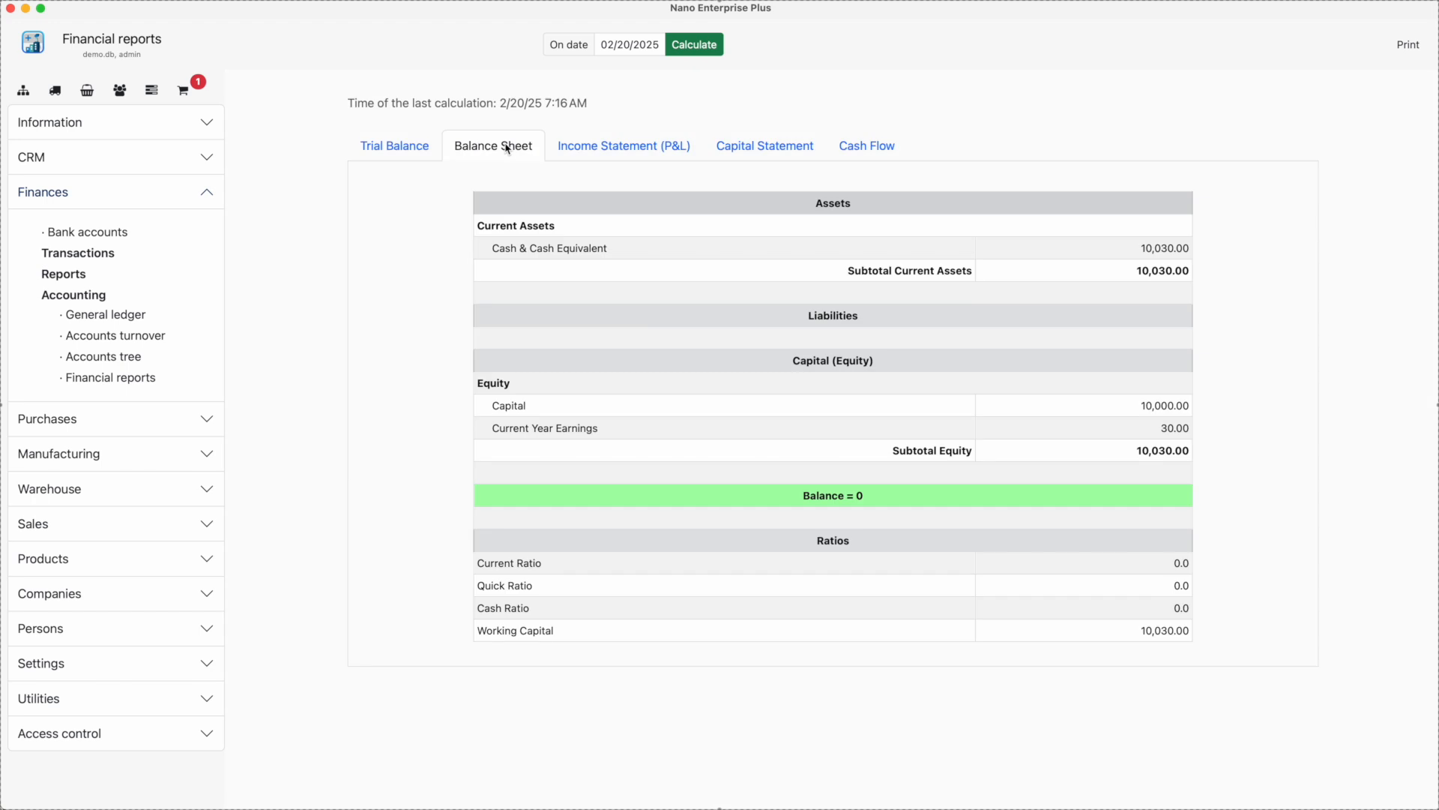
click(605, 155)
click(752, 152)
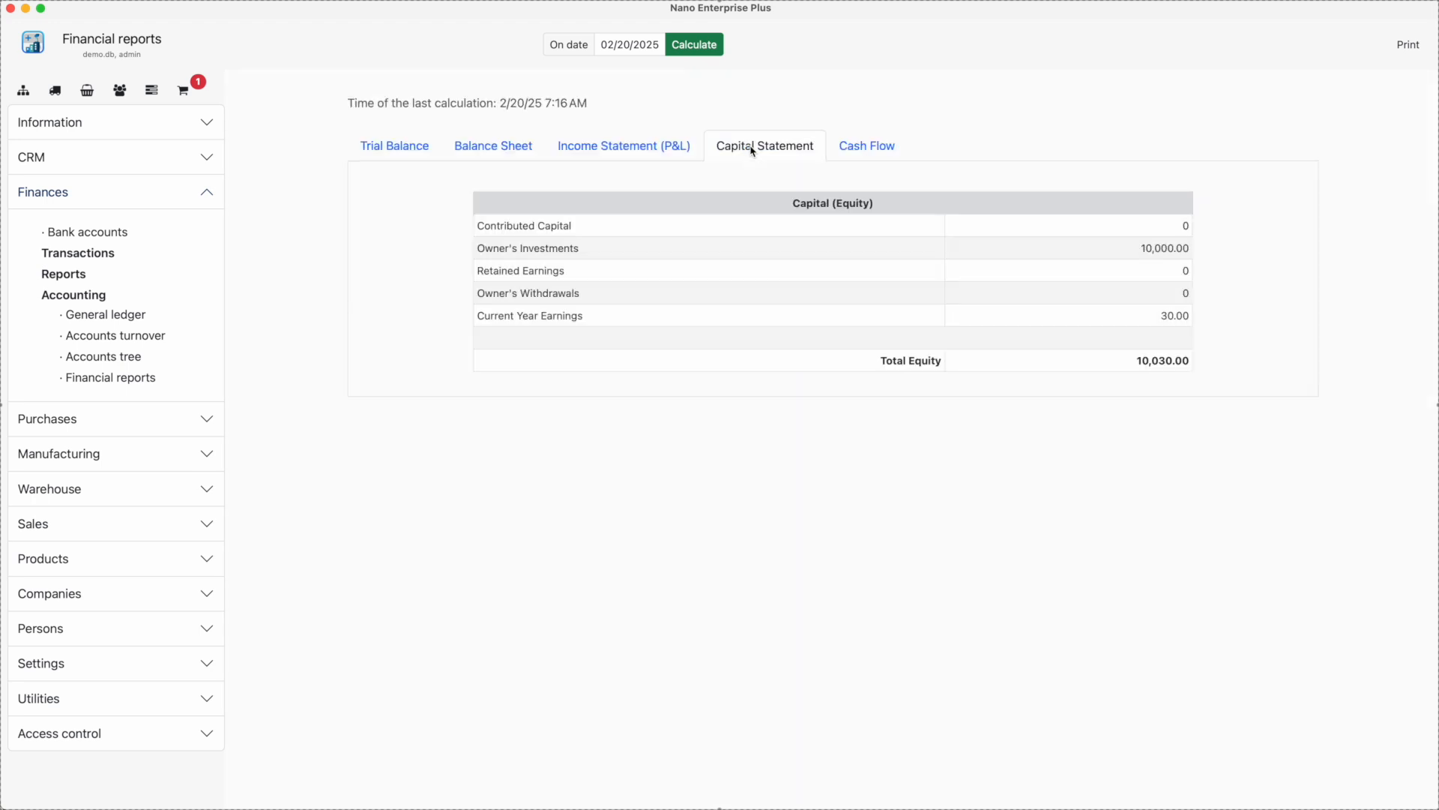
click(877, 152)
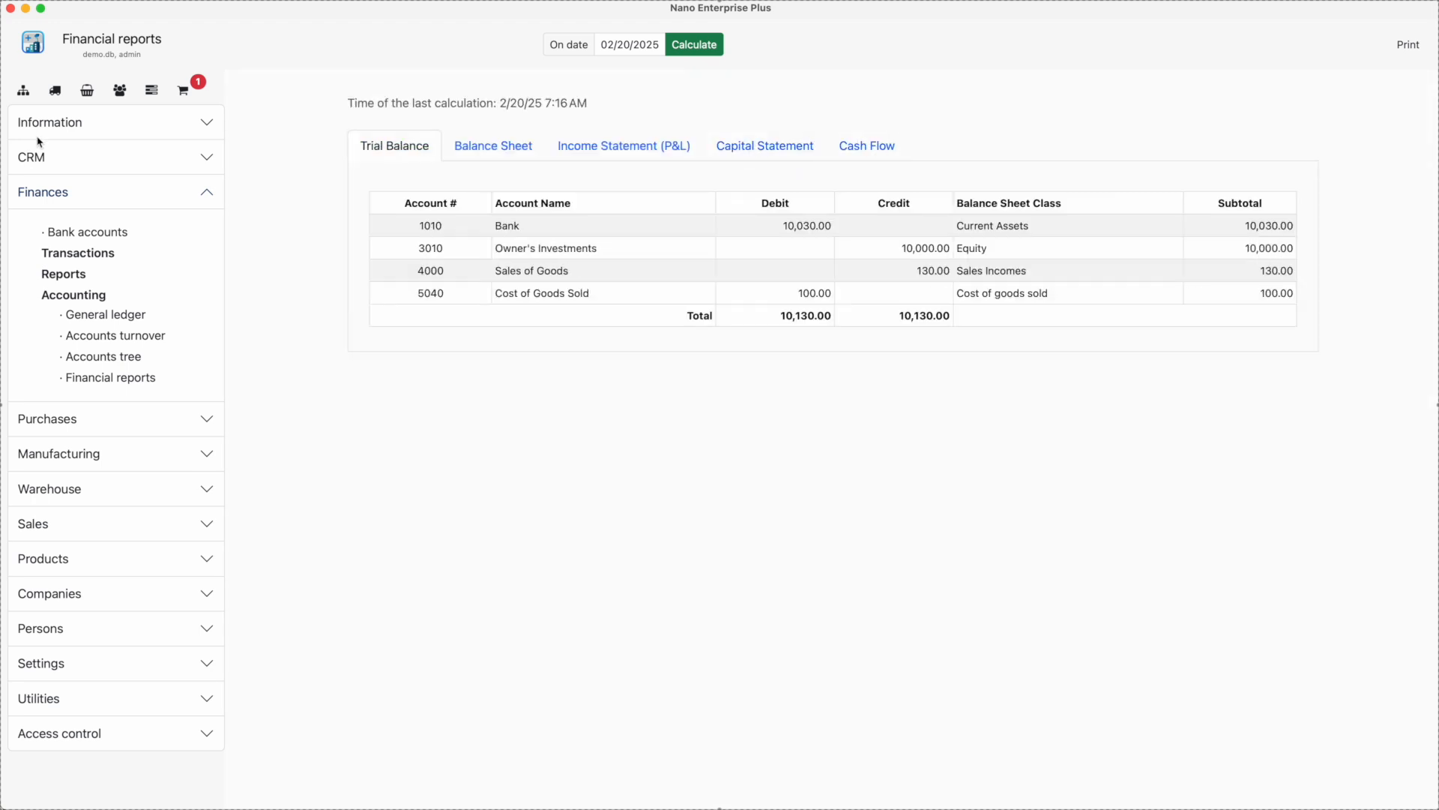
click(42, 126)
click(63, 162)
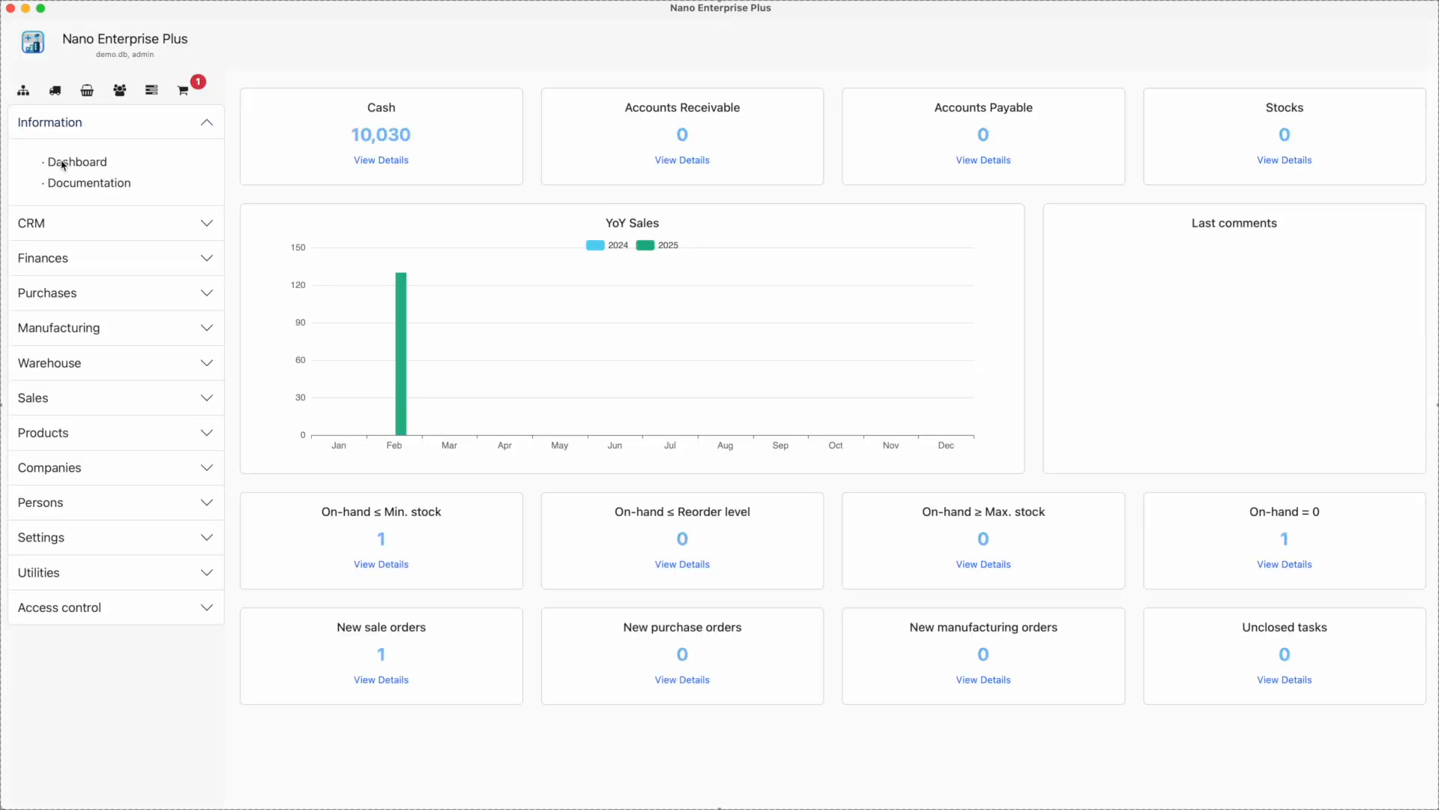